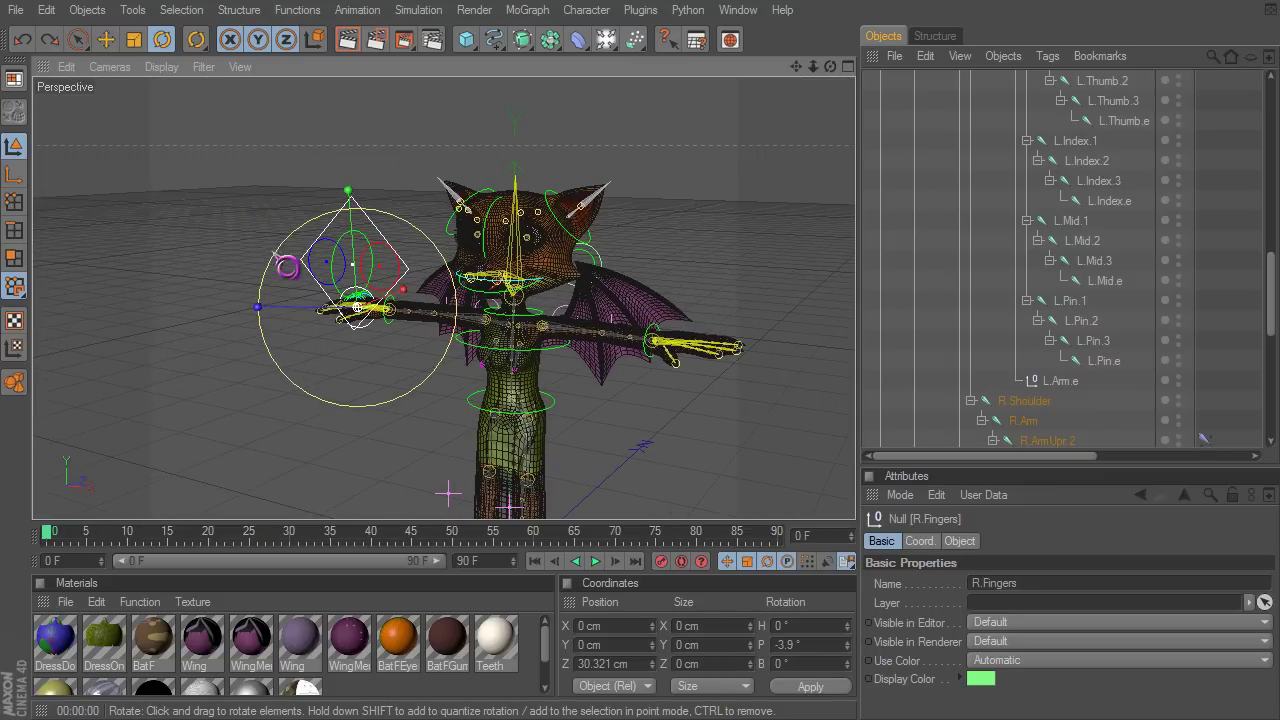
Rotate the R.Fingers controller back and forth in pitch to test curling the right hand's fingers.
{"action": "left_click_drag", "start_coordinate": [662, 489], "coordinate": [660, 483], "text": "alt"}
{"action": "key", "text": "q"}
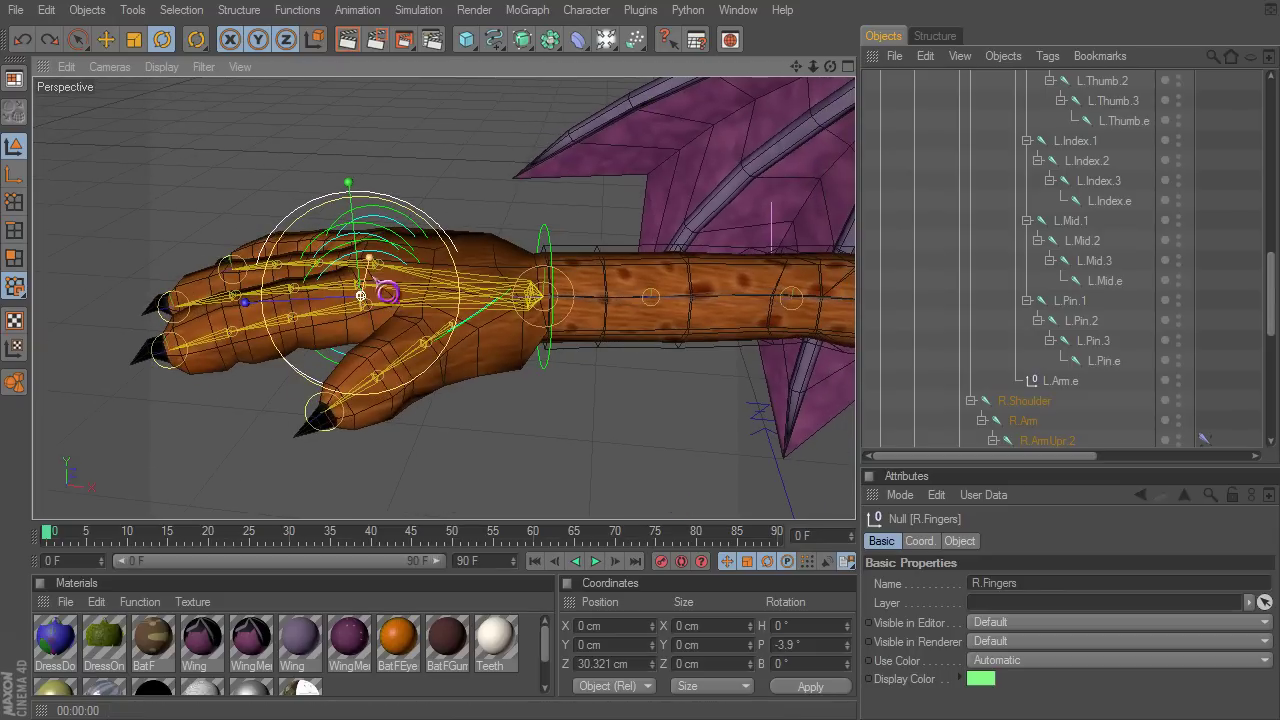
{"action": "left_click_drag", "start_coordinate": [668, 499], "coordinate": [674, 503]}
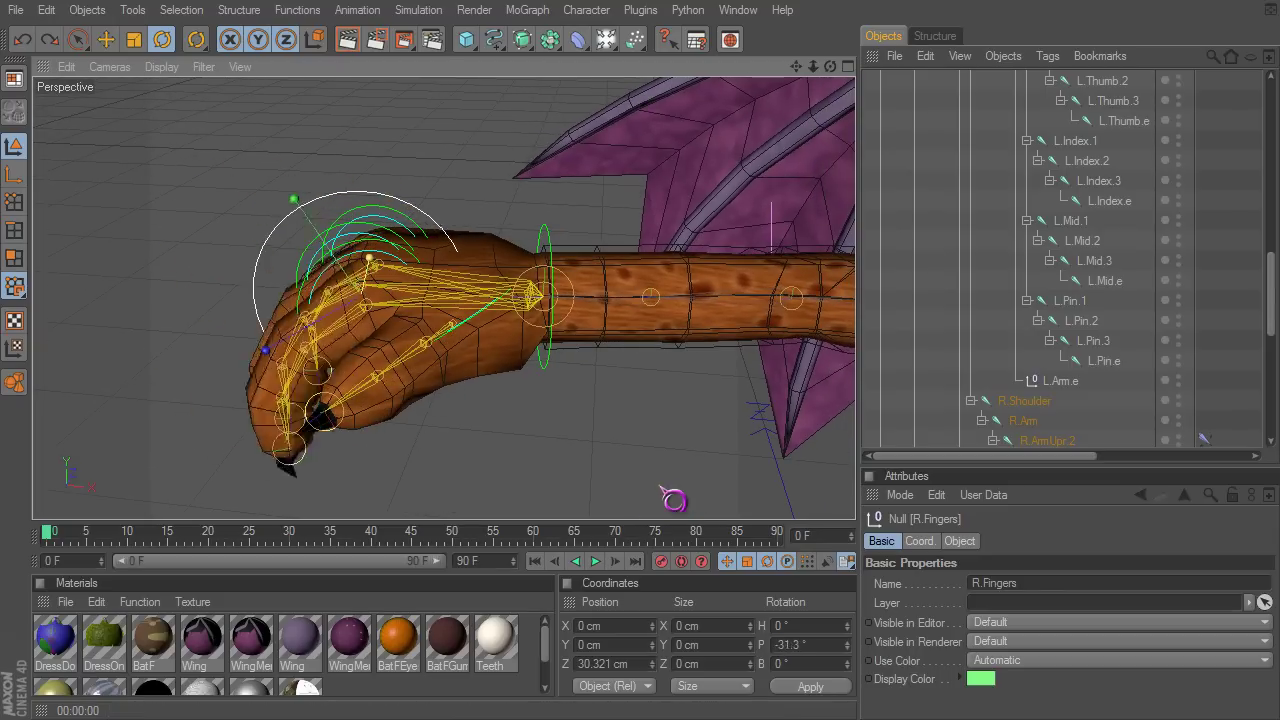
{"action": "left_click_drag", "start_coordinate": [368, 292], "coordinate": [361, 296]}
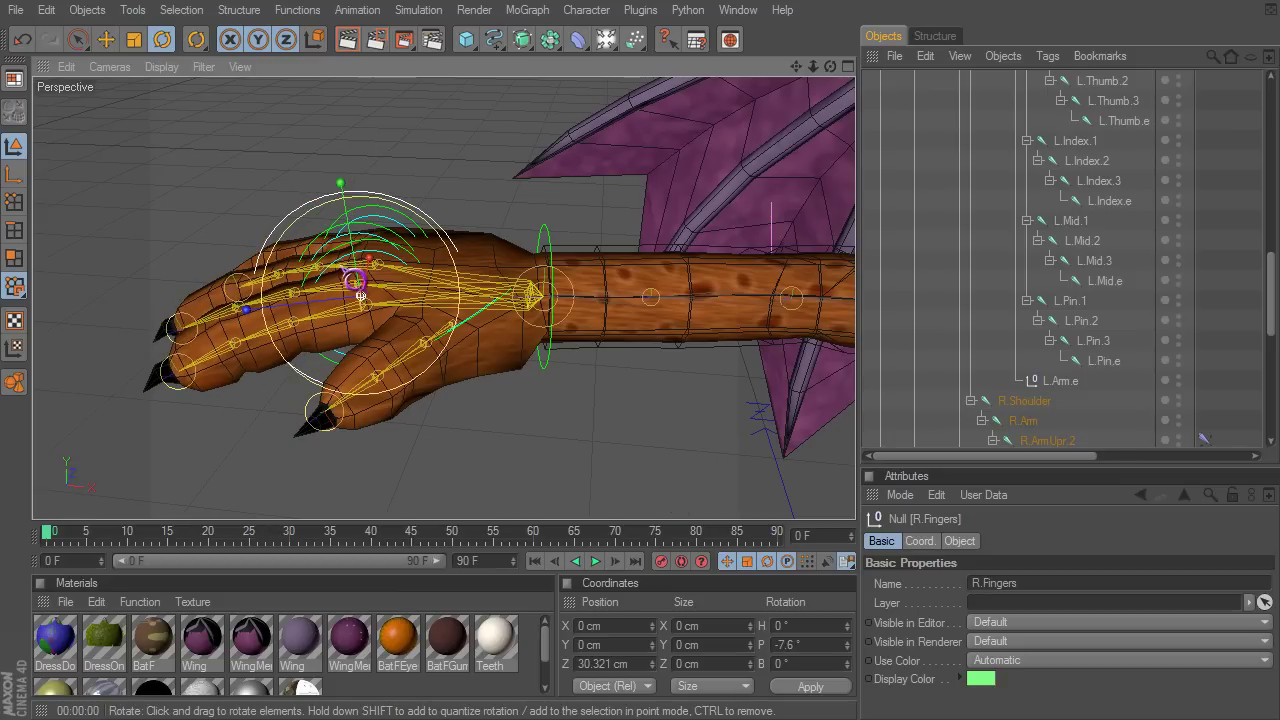
Test bending the right index finger by rotating R.Index to about -30° pitch and R.Index.B to about -20°.
{"action": "left_click", "coordinate": [340, 268]}
{"action": "mouse_move", "coordinate": [671, 500]}
{"action": "left_mouse_down"}
{"action": "mouse_move", "coordinate": [693, 498]}
{"action": "mouse_move", "coordinate": [670, 500]}
{"action": "left_mouse_up"}
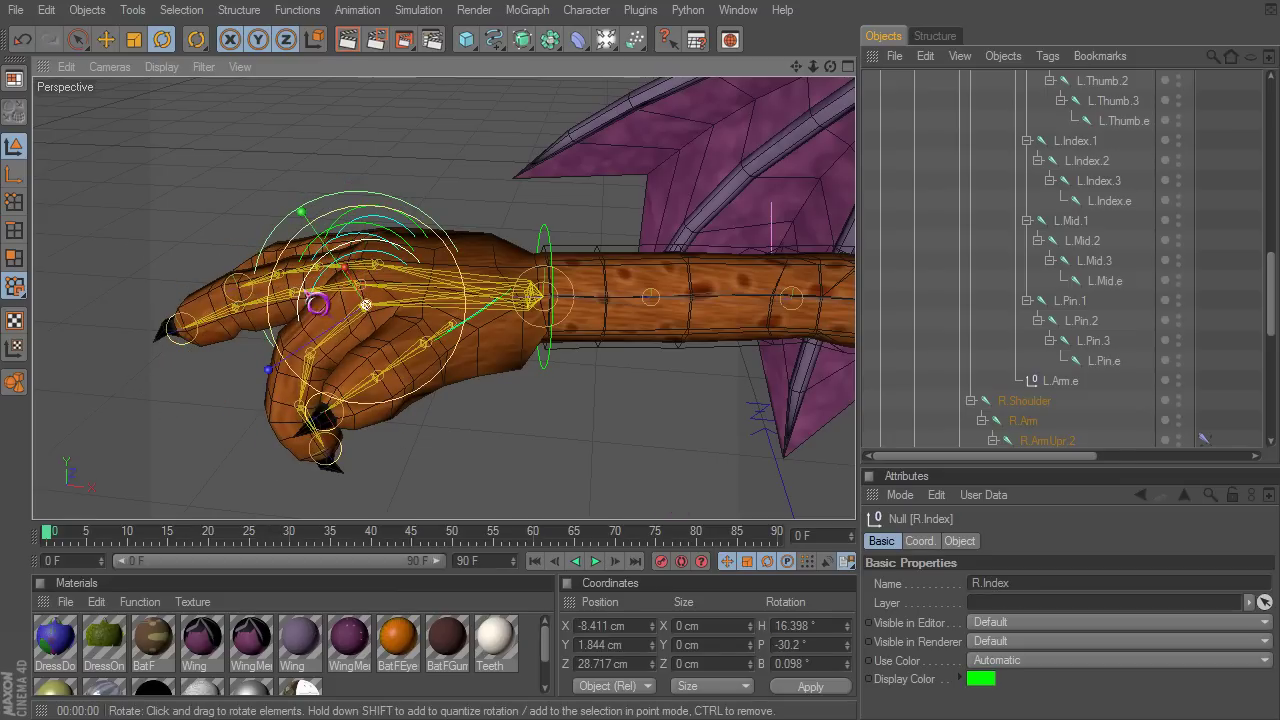
{"action": "scroll", "coordinate": [315, 302], "scroll_direction": "up", "scroll_amount": 3}
{"action": "middle_click_drag", "start_coordinate": [316, 303], "coordinate": [375, 227], "text": "alt"}
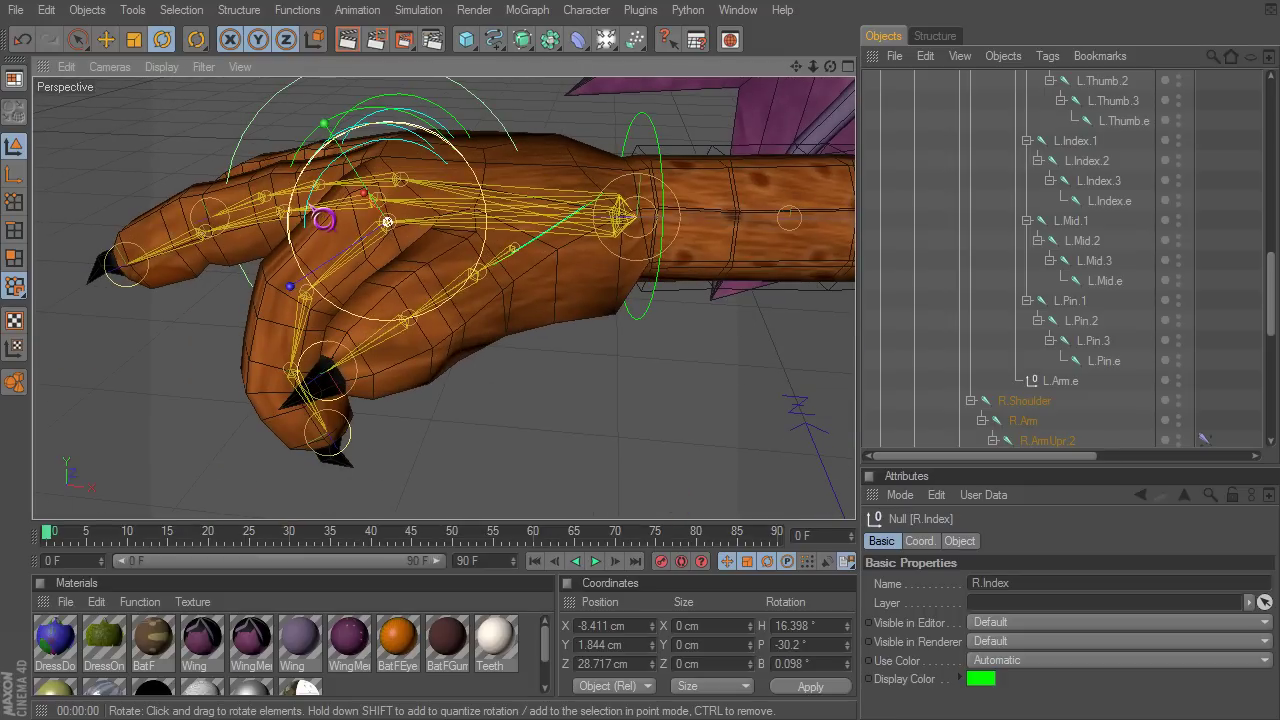
{"action": "left_click", "coordinate": [310, 206]}
{"action": "left_click_drag", "start_coordinate": [311, 205], "coordinate": [673, 501], "text": "alt"}
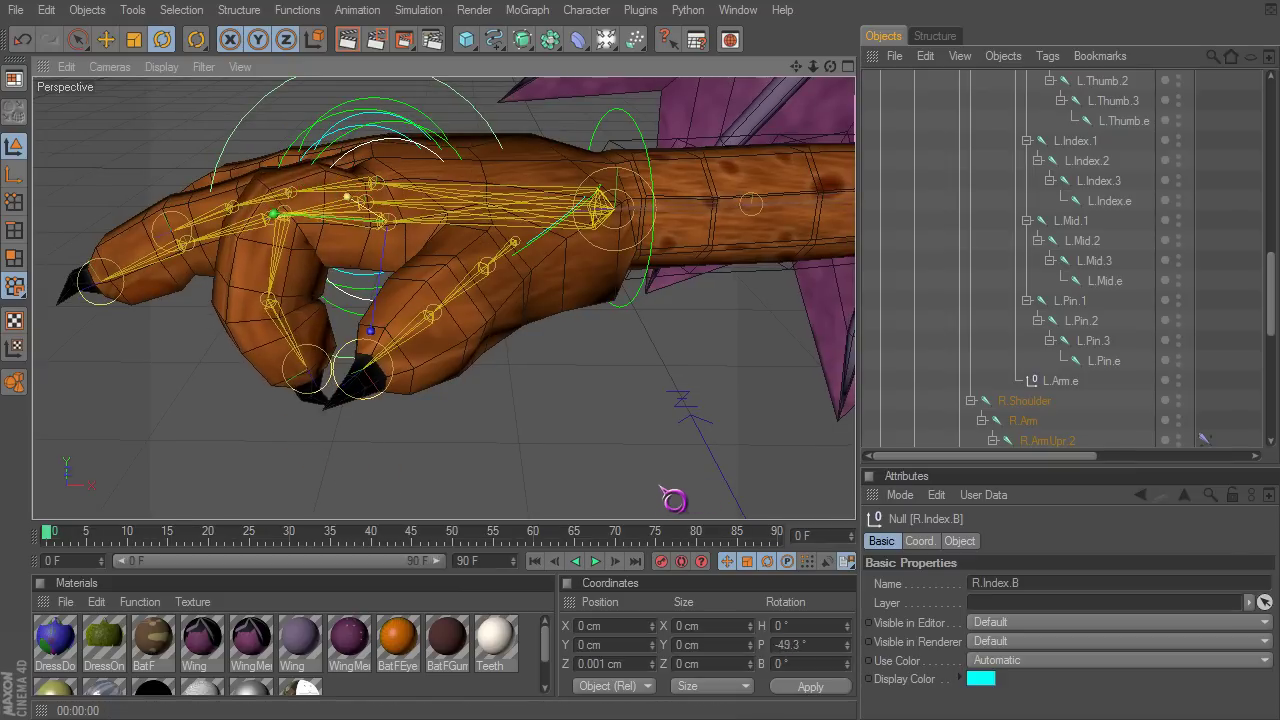
{"action": "left_click_drag", "start_coordinate": [745, 482], "coordinate": [664, 507]}
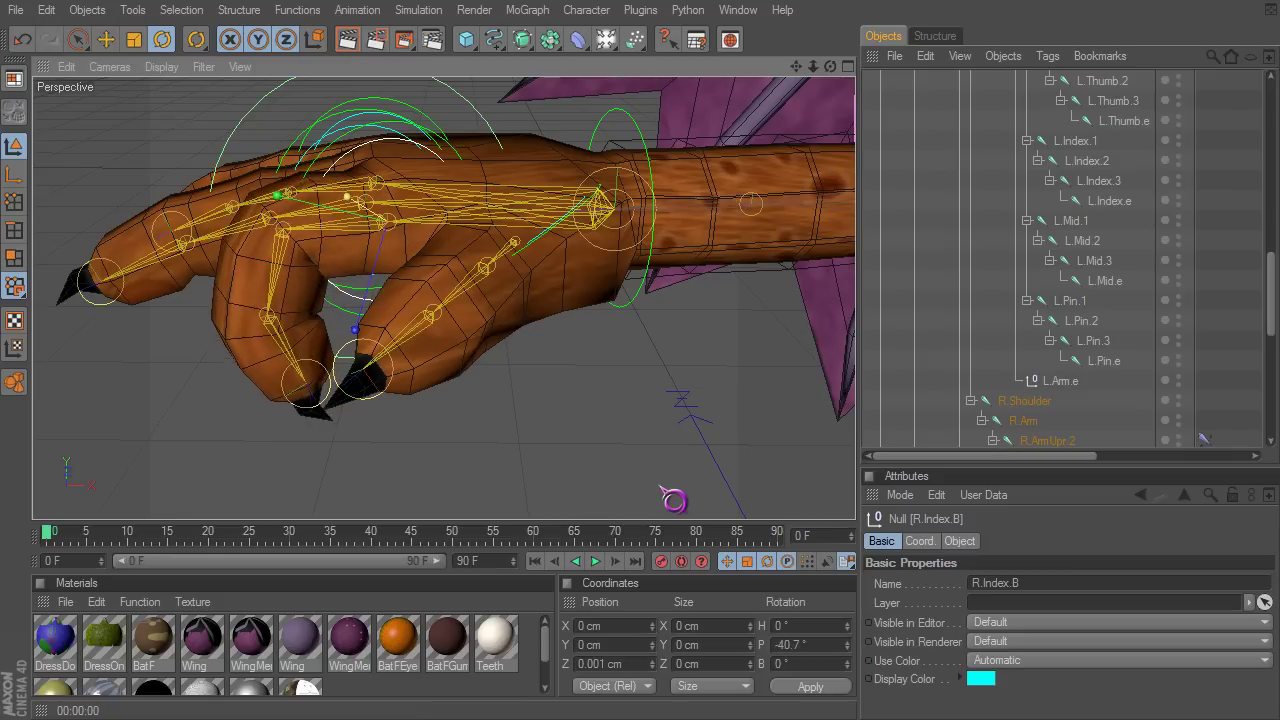
{"action": "mouse_move", "coordinate": [673, 500]}
{"action": "left_mouse_down"}
{"action": "mouse_move", "coordinate": [660, 502]}
{"action": "mouse_move", "coordinate": [673, 500]}
{"action": "mouse_move", "coordinate": [661, 487]}
{"action": "left_mouse_up"}
Undo all the test rotations of the right hand's finger controllers.
{"action": "right_click_drag", "start_coordinate": [513, 188], "coordinate": [652, 487], "text": "alt"}
{"action": "middle_click_drag", "start_coordinate": [527, 182], "coordinate": [660, 485], "text": "alt"}
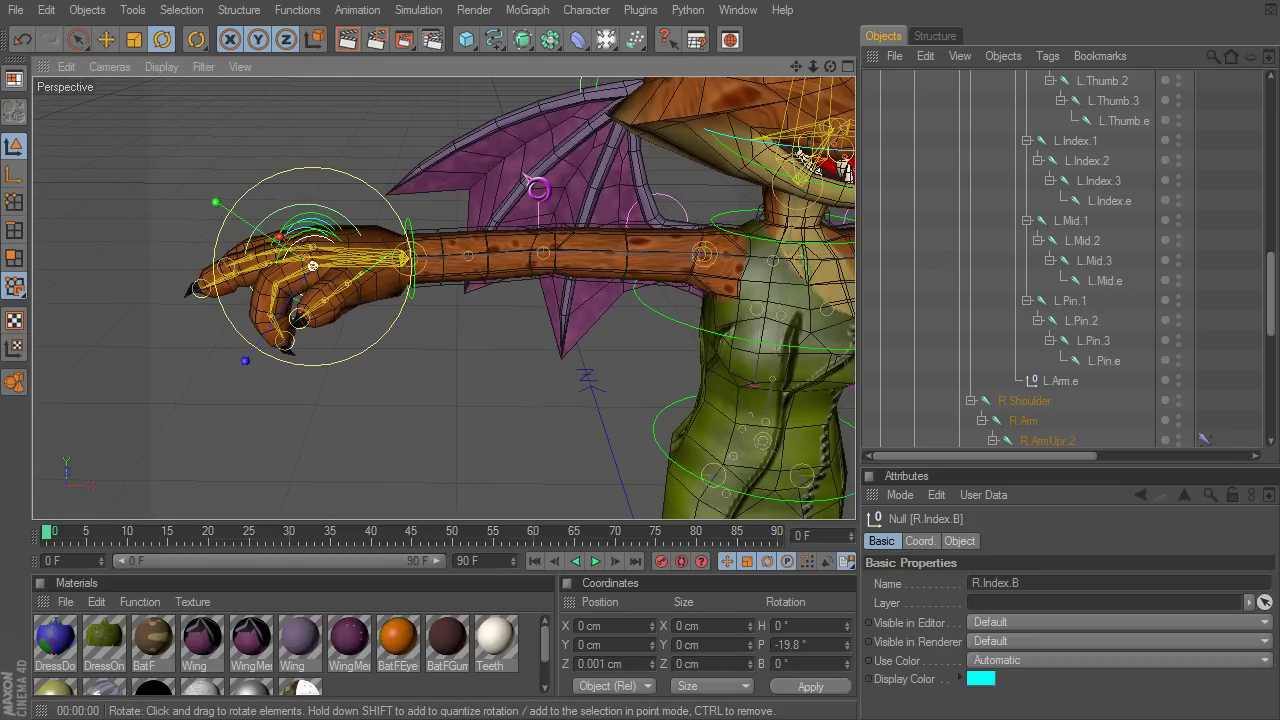
{"action": "key", "text": "ctrl+z"}
{"action": "key", "text": "ctrl+z"}
{"action": "key", "text": "ctrl+z"}
{"action": "key", "text": "ctrl+z"}
{"action": "key", "text": "ctrl+z"}
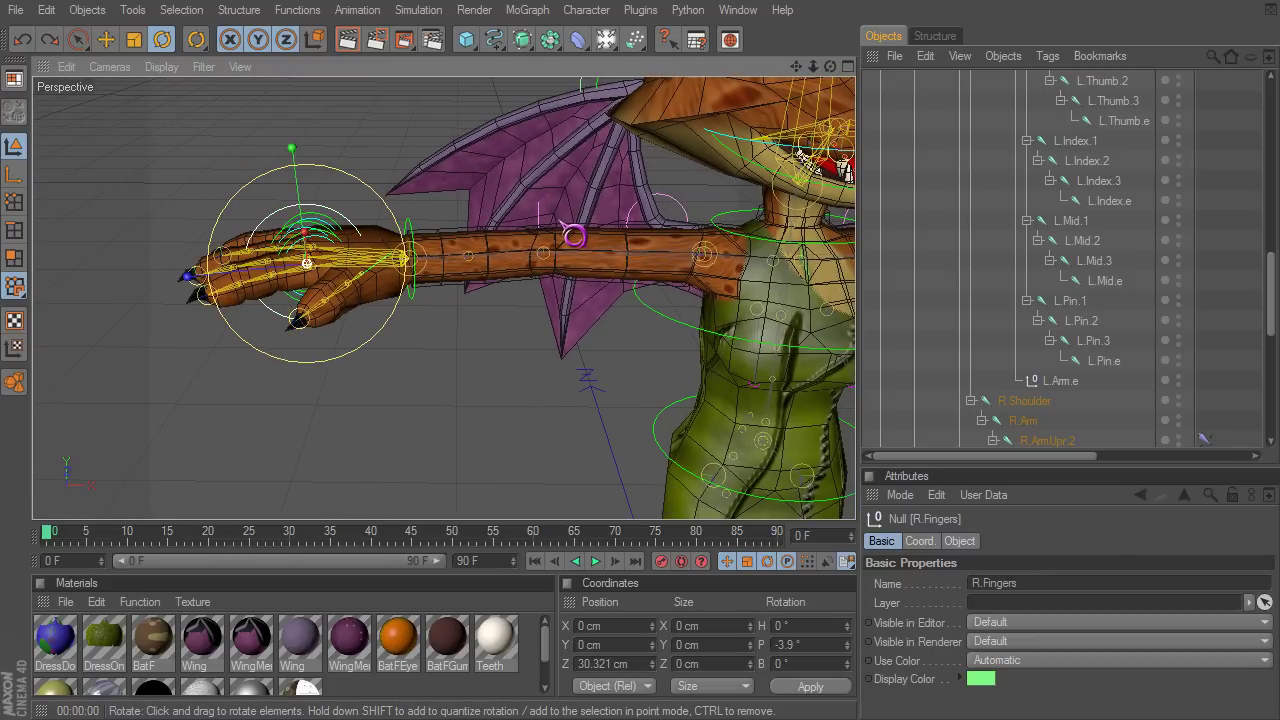
{"action": "key", "text": "ctrl+z"}
Add a null object to serve as a finger controller for the left hand.
{"action": "mouse_move", "coordinate": [673, 242]}
{"action": "middle_mouse_down", "text": "alt"}
{"action": "mouse_move", "coordinate": [660, 487]}
{"action": "mouse_move", "coordinate": [663, 252]}
{"action": "middle_mouse_up", "text": "alt"}
{"action": "right_click_drag", "start_coordinate": [494, 306], "coordinate": [660, 487], "text": "alt"}
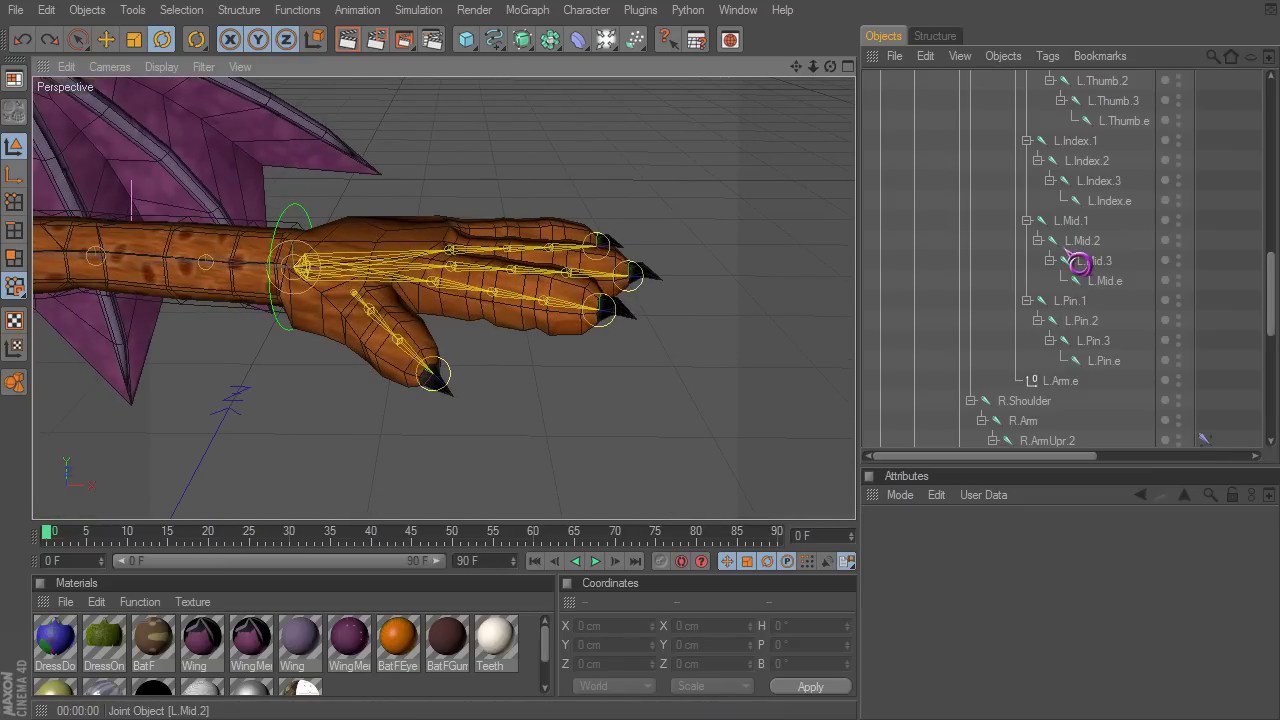
{"action": "scroll", "coordinate": [1080, 263], "scroll_direction": "up", "scroll_amount": 2}
{"action": "left_click", "coordinate": [1064, 145]}
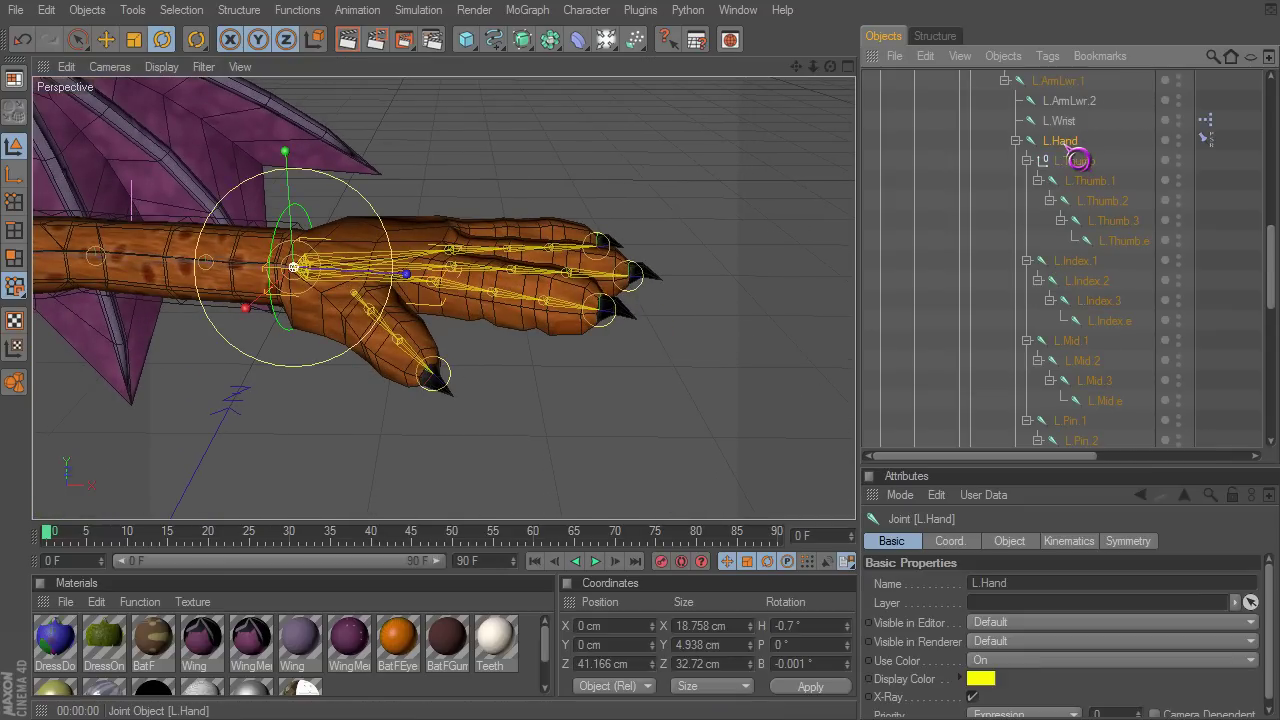
{"action": "left_click_drag", "start_coordinate": [368, 382], "coordinate": [661, 487], "text": "alt"}
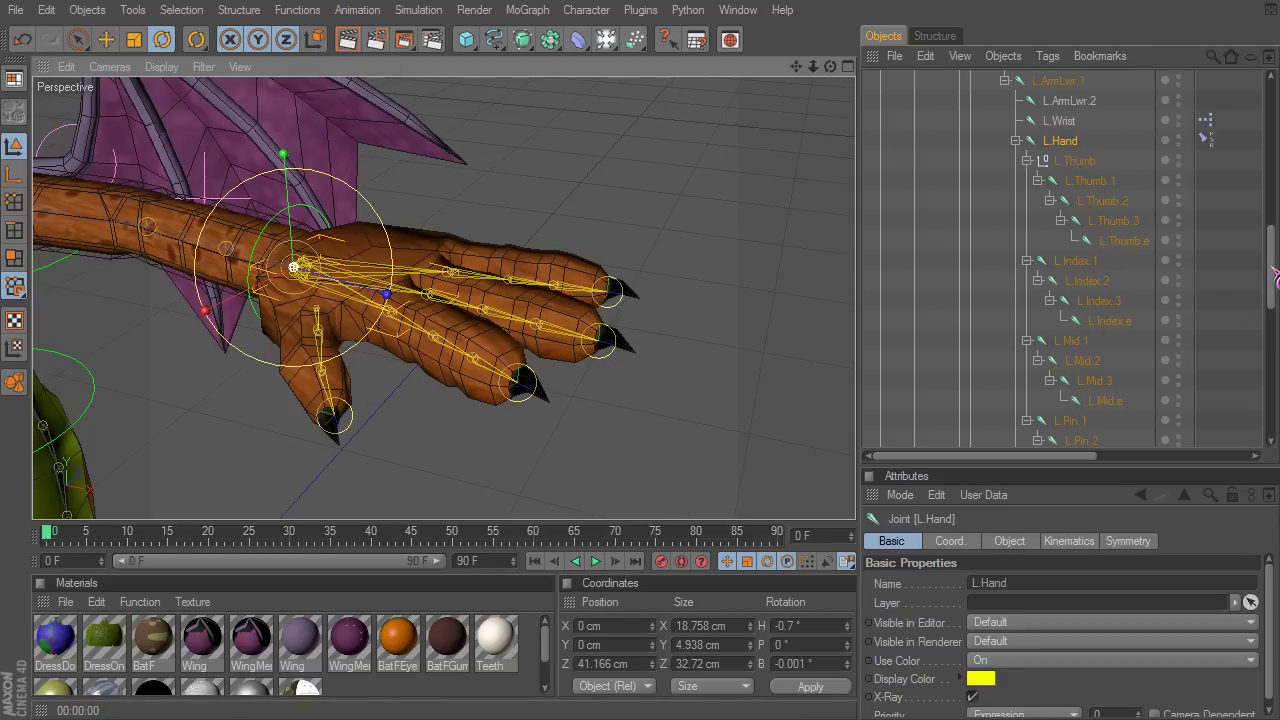
{"action": "scroll", "coordinate": [1275, 276], "scroll_direction": "down", "scroll_amount": 2}
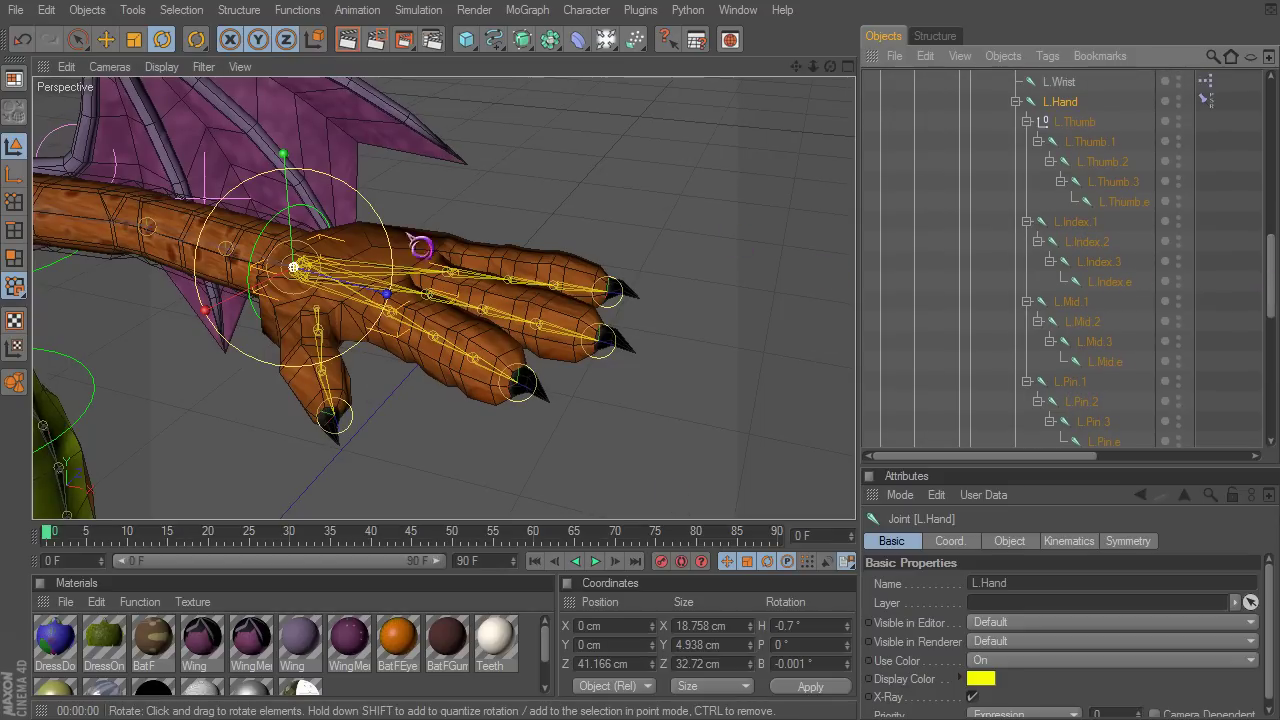
{"action": "mouse_move", "coordinate": [436, 258]}
{"action": "left_mouse_down", "text": "alt"}
{"action": "mouse_move", "coordinate": [658, 484]}
{"action": "mouse_move", "coordinate": [446, 260]}
{"action": "left_mouse_up", "text": "alt"}
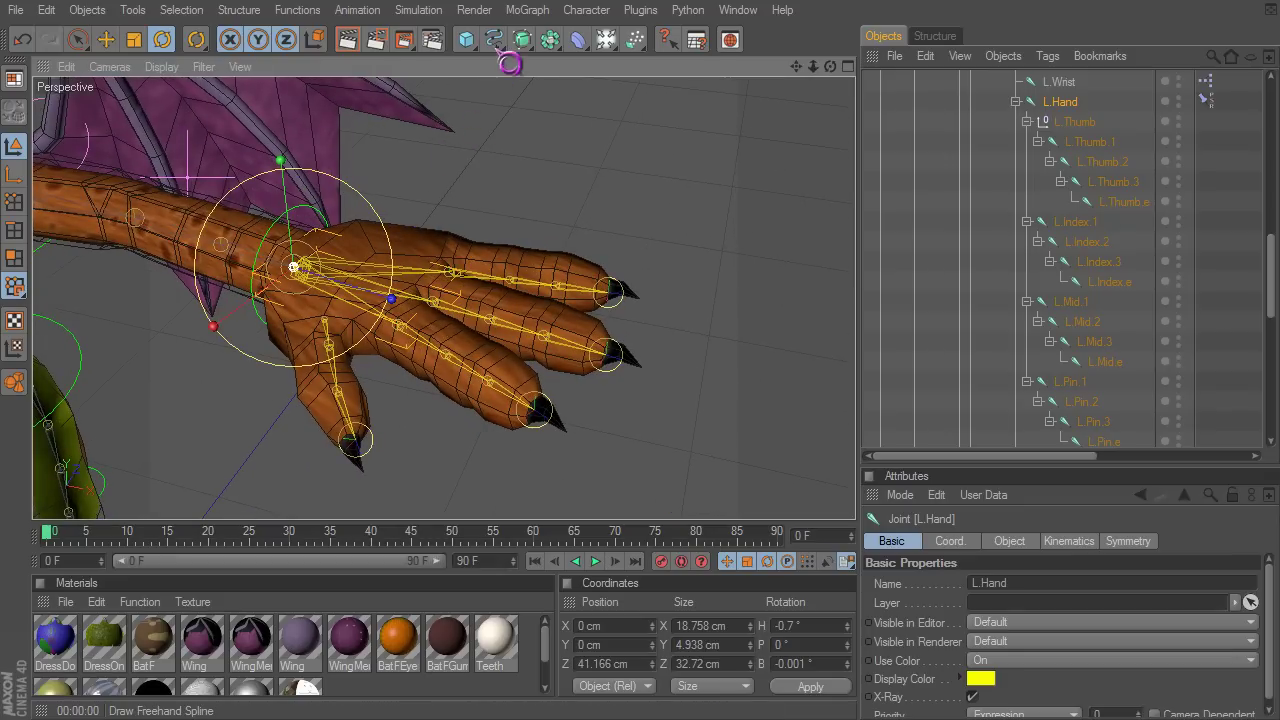
{"action": "left_click_drag", "start_coordinate": [482, 56], "coordinate": [566, 209]}
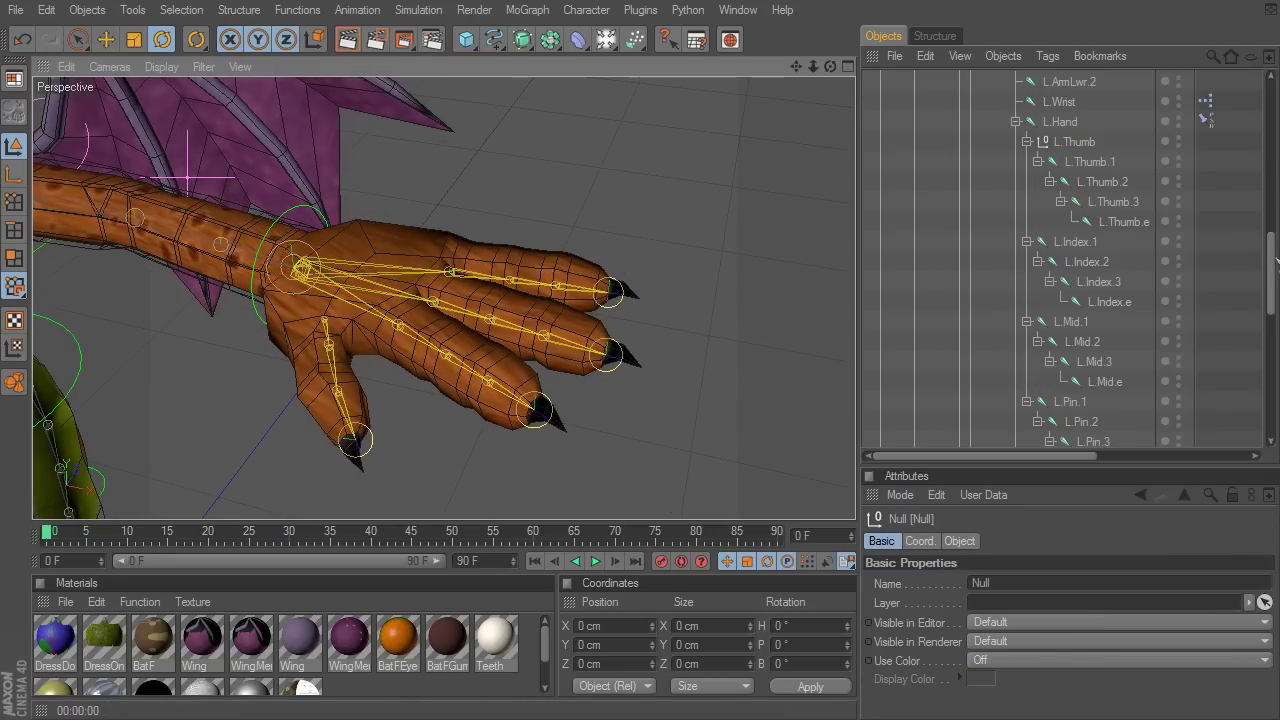
Make the new null a child of the L.Mid.1 joint in the left hand's hierarchy.
{"action": "left_click_drag", "start_coordinate": [1271, 253], "coordinate": [1271, 97]}
{"action": "left_click_drag", "start_coordinate": [915, 100], "coordinate": [1080, 278]}
{"action": "left_click_drag", "start_coordinate": [1076, 191], "coordinate": [1076, 191]}
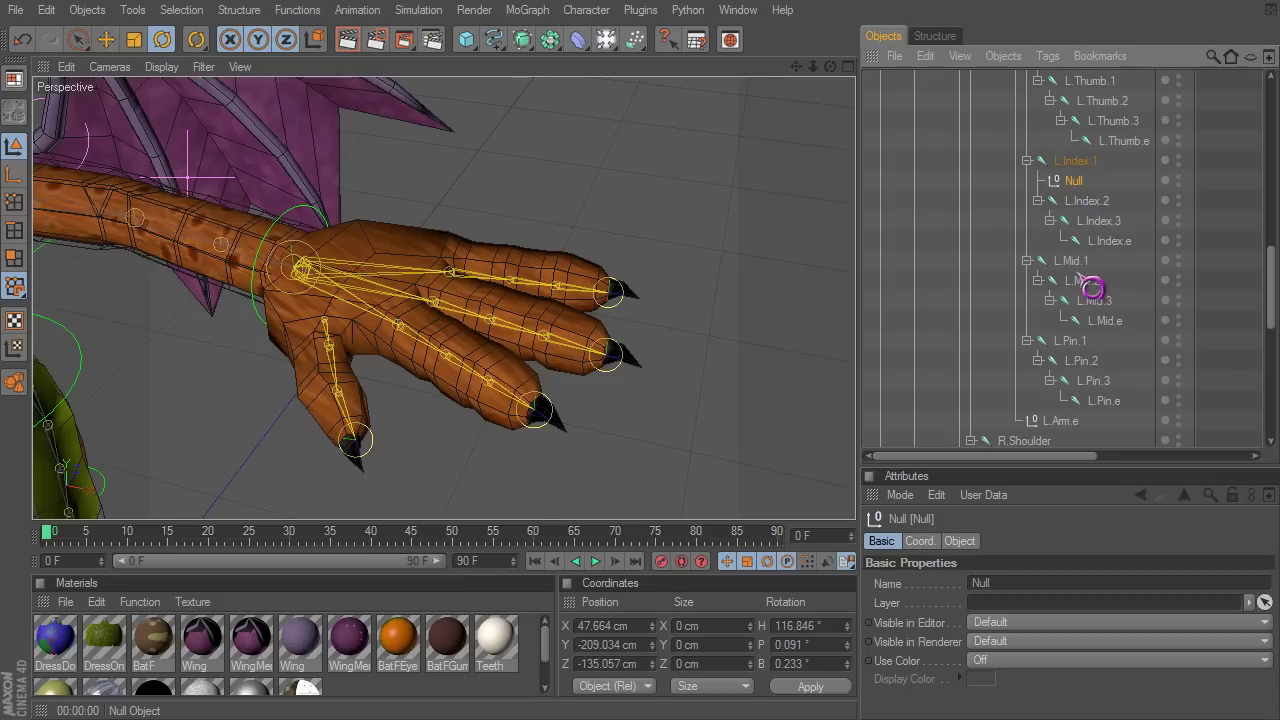
{"action": "left_click_drag", "start_coordinate": [1078, 271], "coordinate": [1078, 270]}
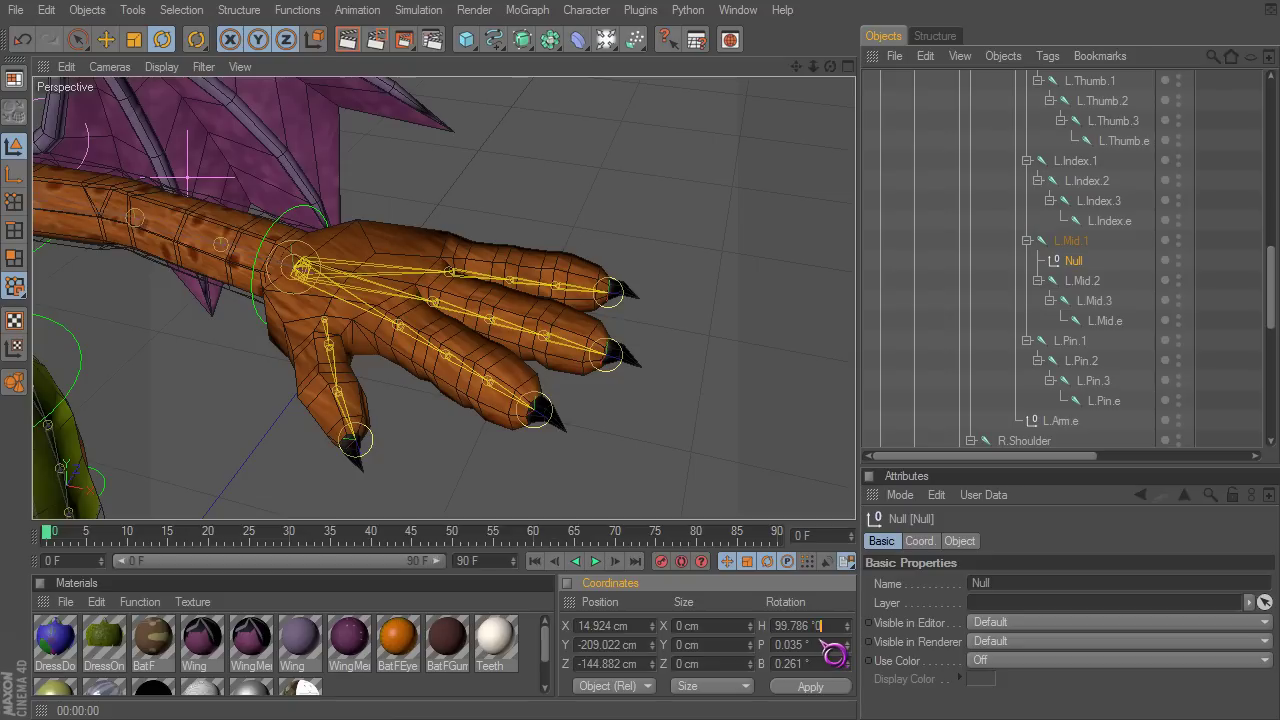
Set all of the null's relative position and rotation values to 0 to align it with L.Mid.1.
{"action": "type", "text": "0"}
{"action": "key", "text": "Tab"}
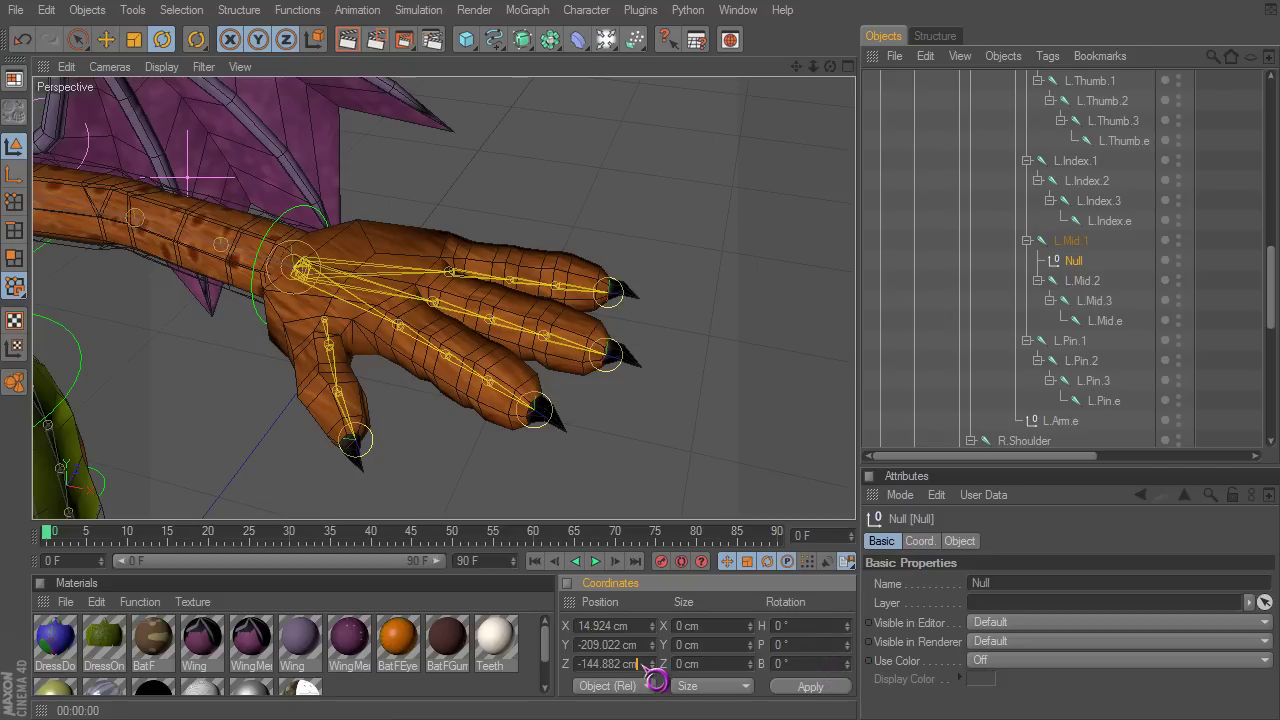
{"action": "left_click", "coordinate": [640, 627]}
{"action": "type", "text": "0"}
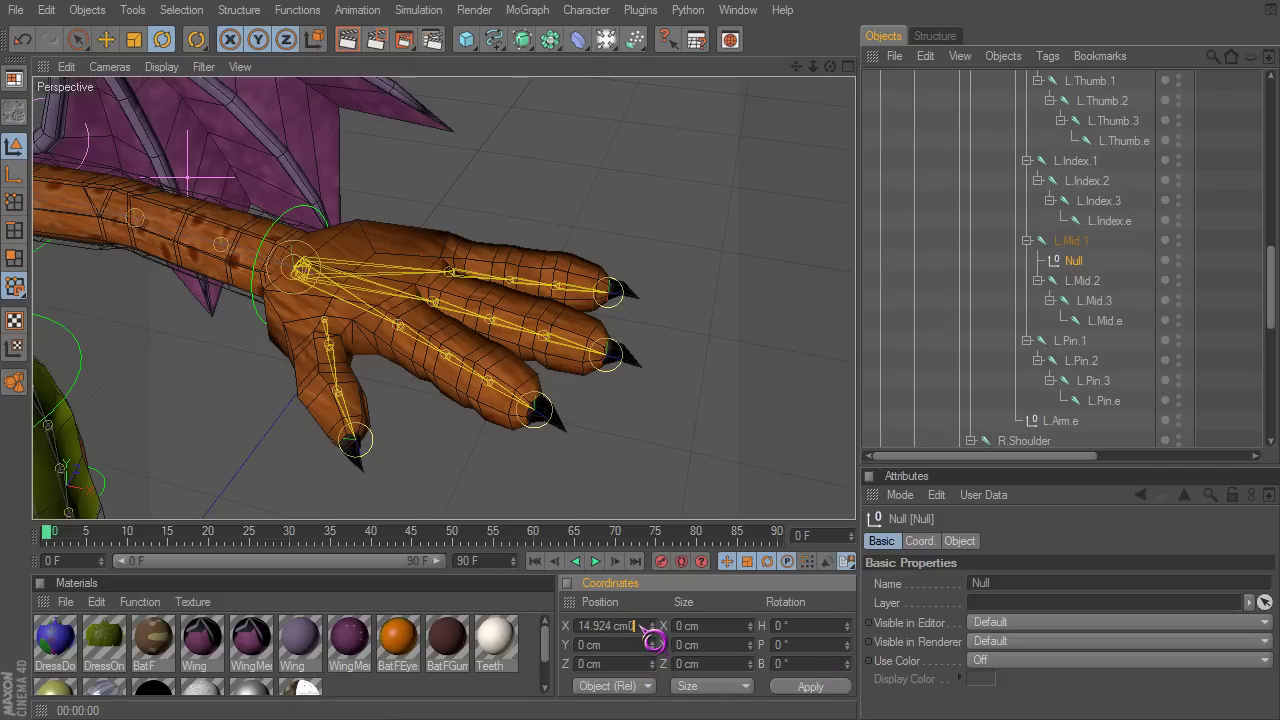
{"action": "key", "text": "Return"}
{"action": "scroll", "coordinate": [447, 349], "scroll_direction": "up", "scroll_amount": 3}
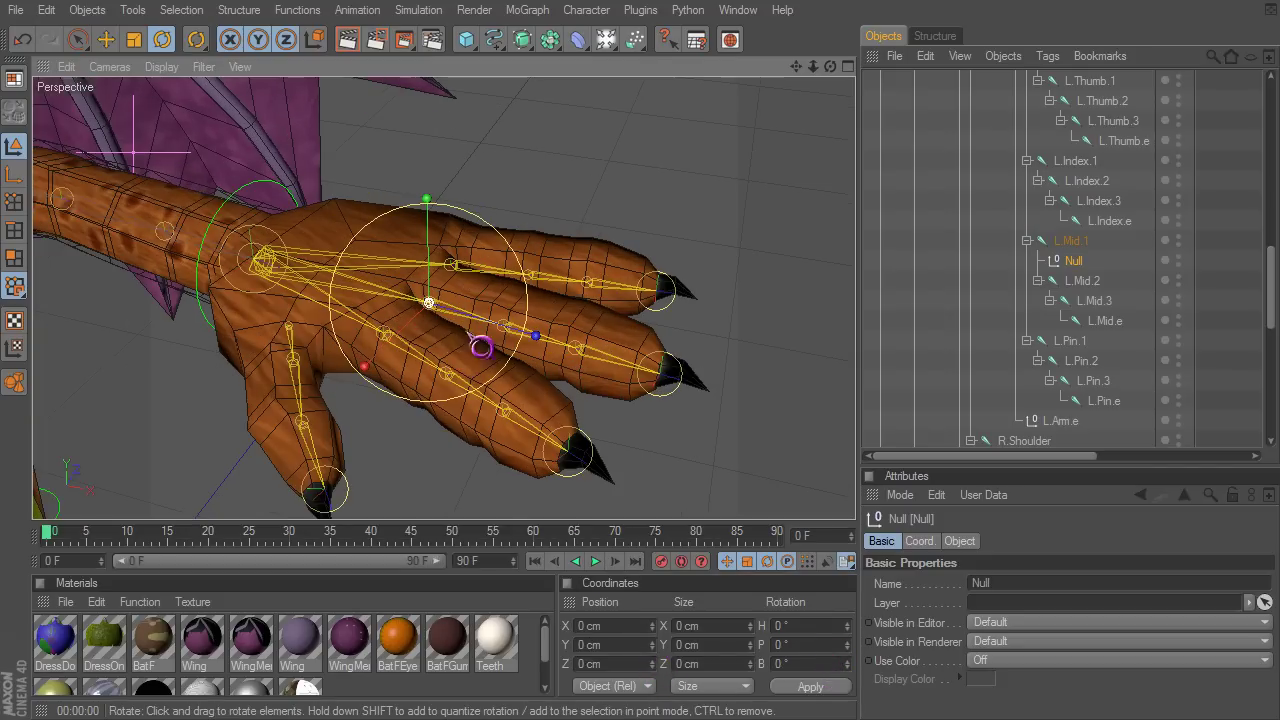
Move the null out of L.Mid.1 and place it directly above that joint under L.Hand.
{"action": "left_click", "coordinate": [1070, 243]}
{"action": "left_click", "coordinate": [1071, 260]}
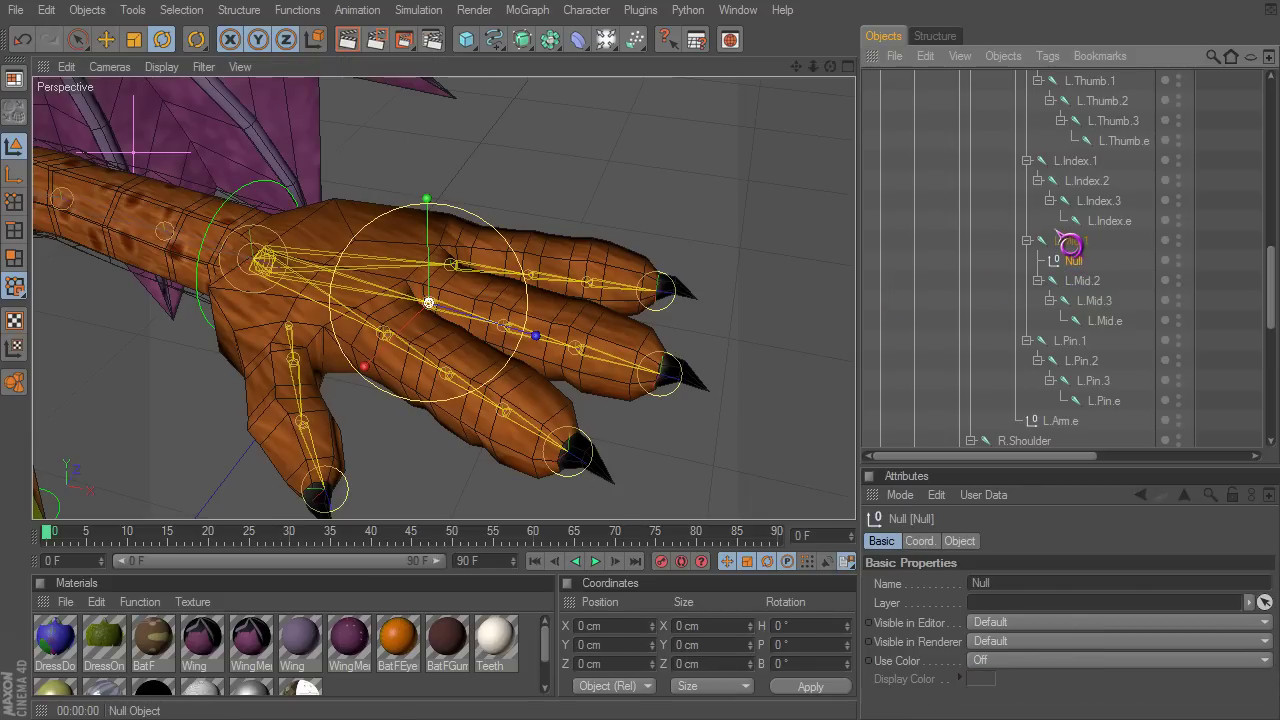
{"action": "left_click_drag", "start_coordinate": [1070, 244], "coordinate": [1106, 256]}
{"action": "key", "text": "ctrl+z"}
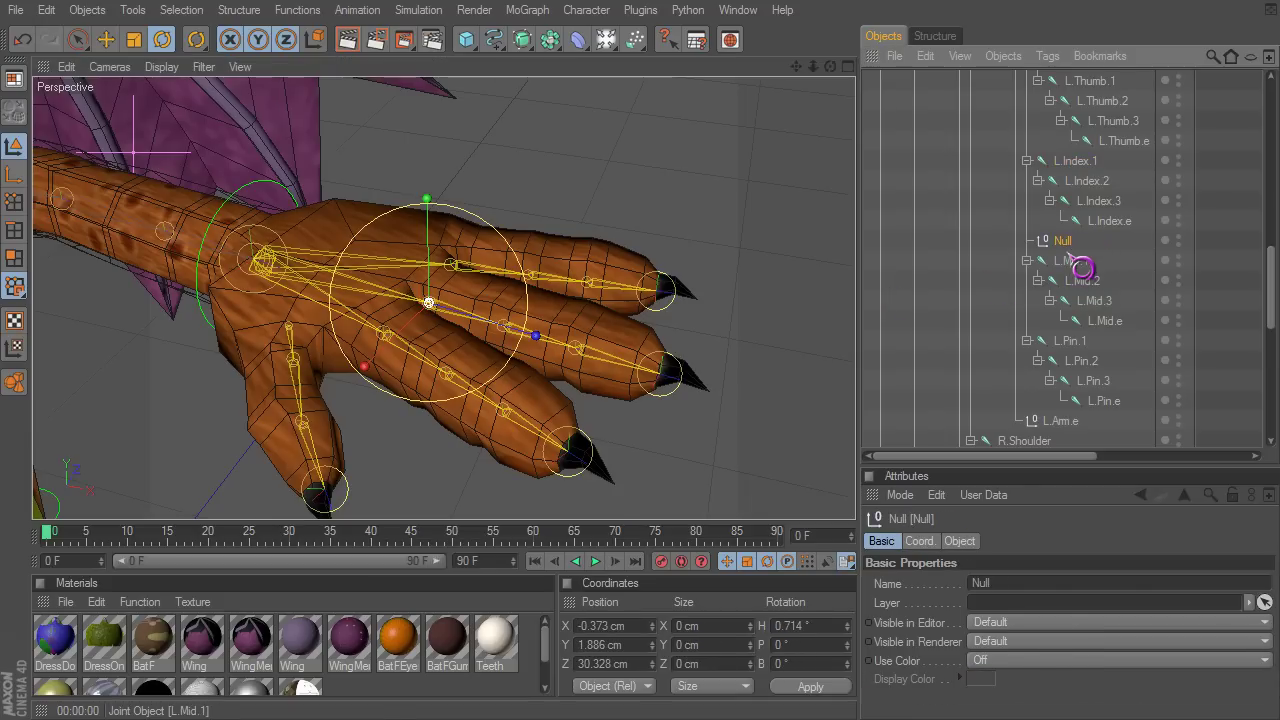
Rename the null as L.Mid.C, reusing the name copied from the L.Mid.1 joint.
{"action": "double_click", "coordinate": [1067, 262]}
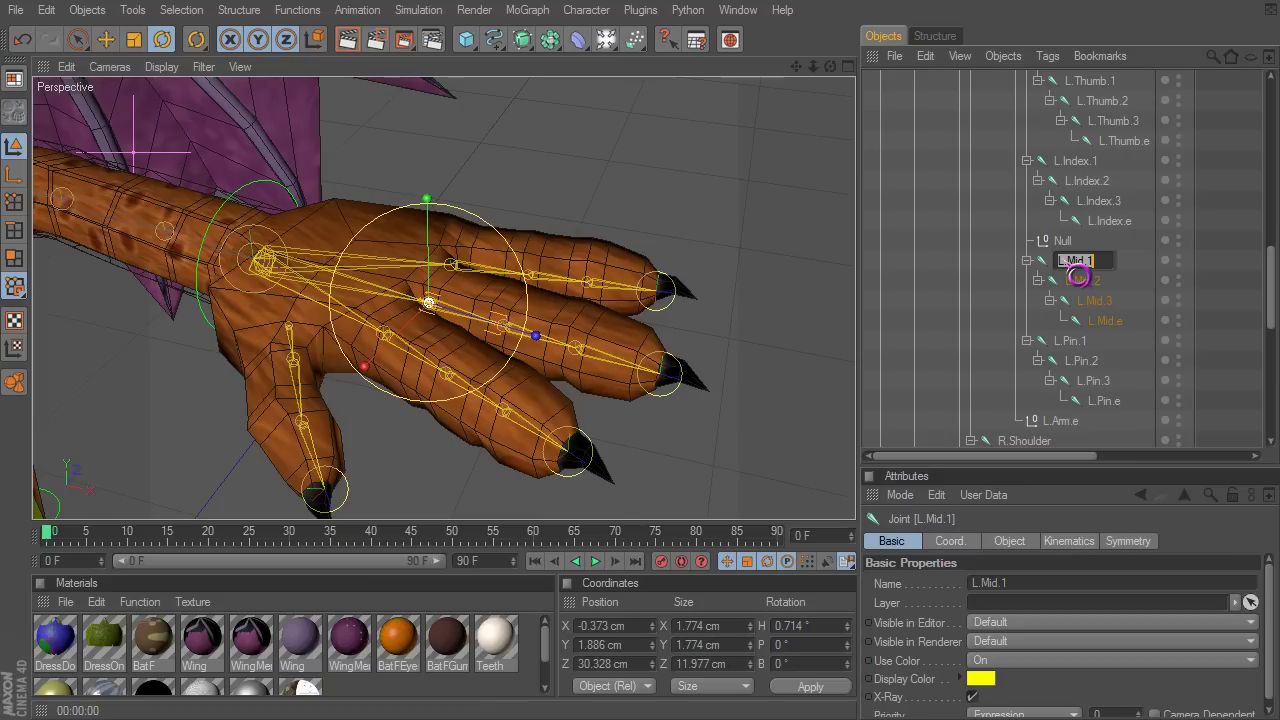
{"action": "key", "text": "ctrl+c"}
{"action": "left_click", "coordinate": [1068, 243]}
{"action": "double_click", "coordinate": [1069, 243]}
{"action": "key", "text": "ctrl+v"}
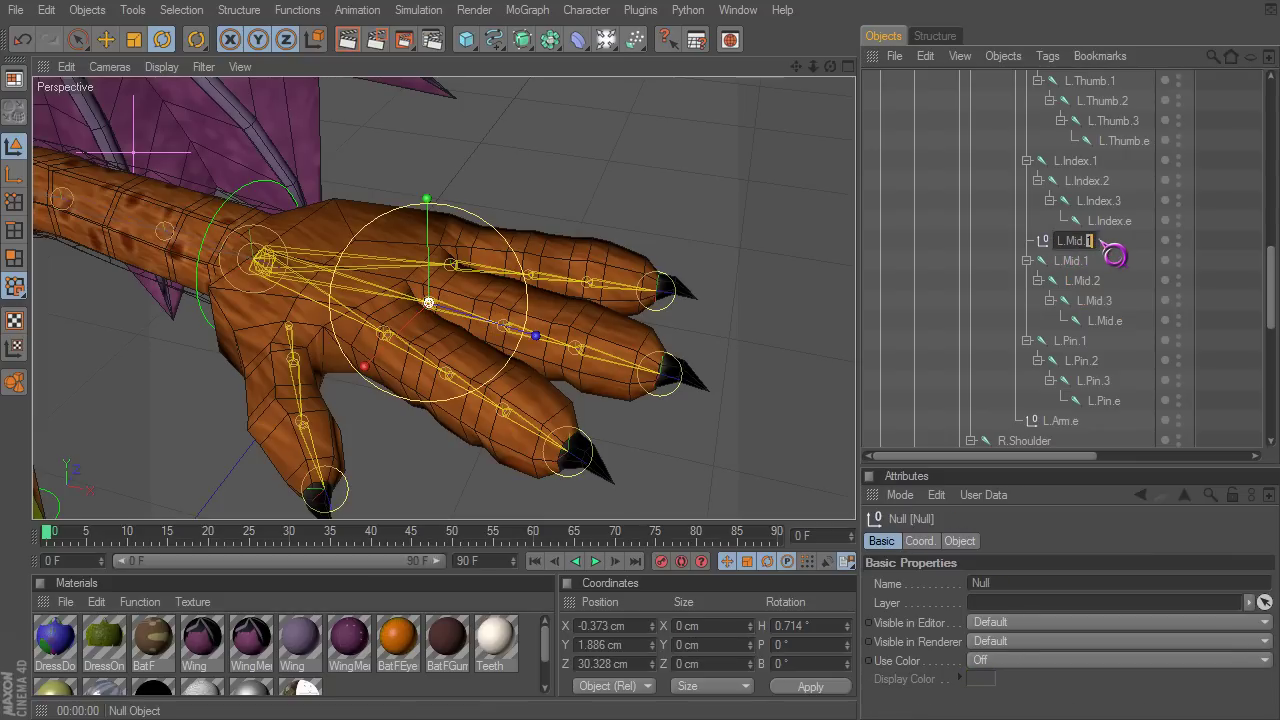
{"action": "key", "text": "Return"}
{"action": "left_click", "coordinate": [1068, 258]}
{"action": "left_click", "coordinate": [1062, 241]}
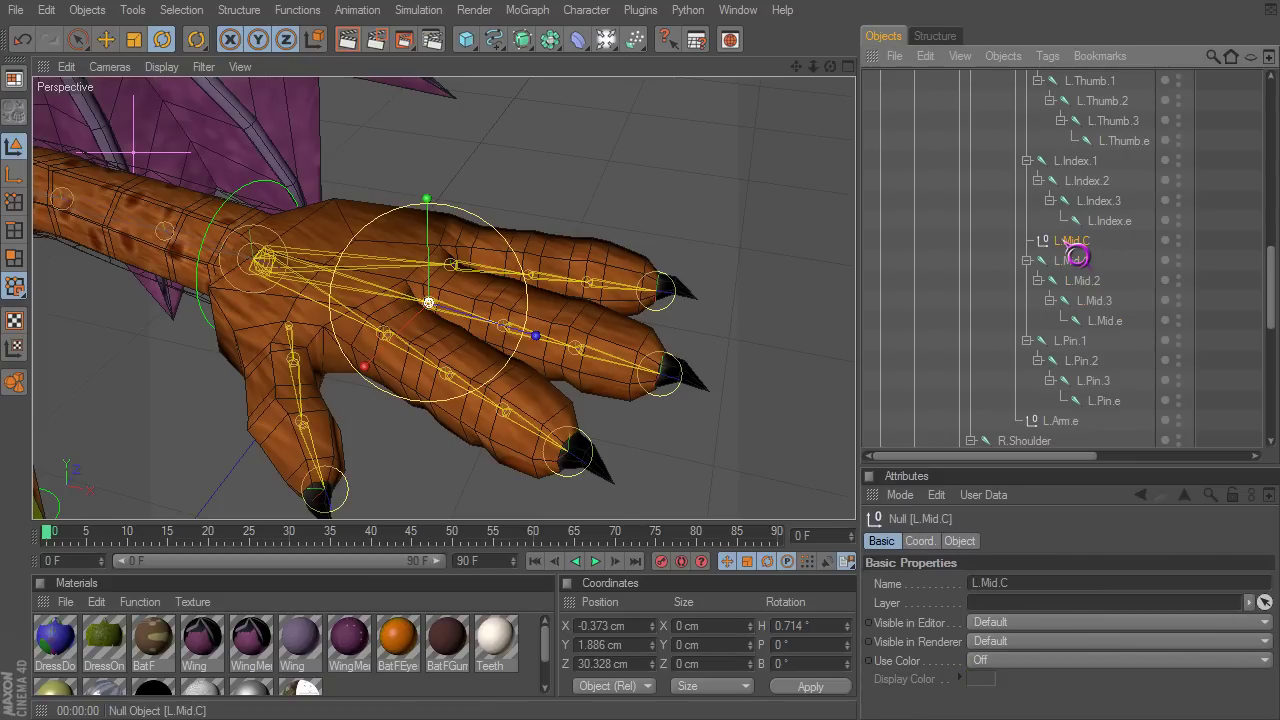
Display the L.Mid.C null as a circle with a 12 cm radius and ZY orientation.
{"action": "left_click", "coordinate": [963, 541]}
{"action": "left_click", "coordinate": [1010, 583]}
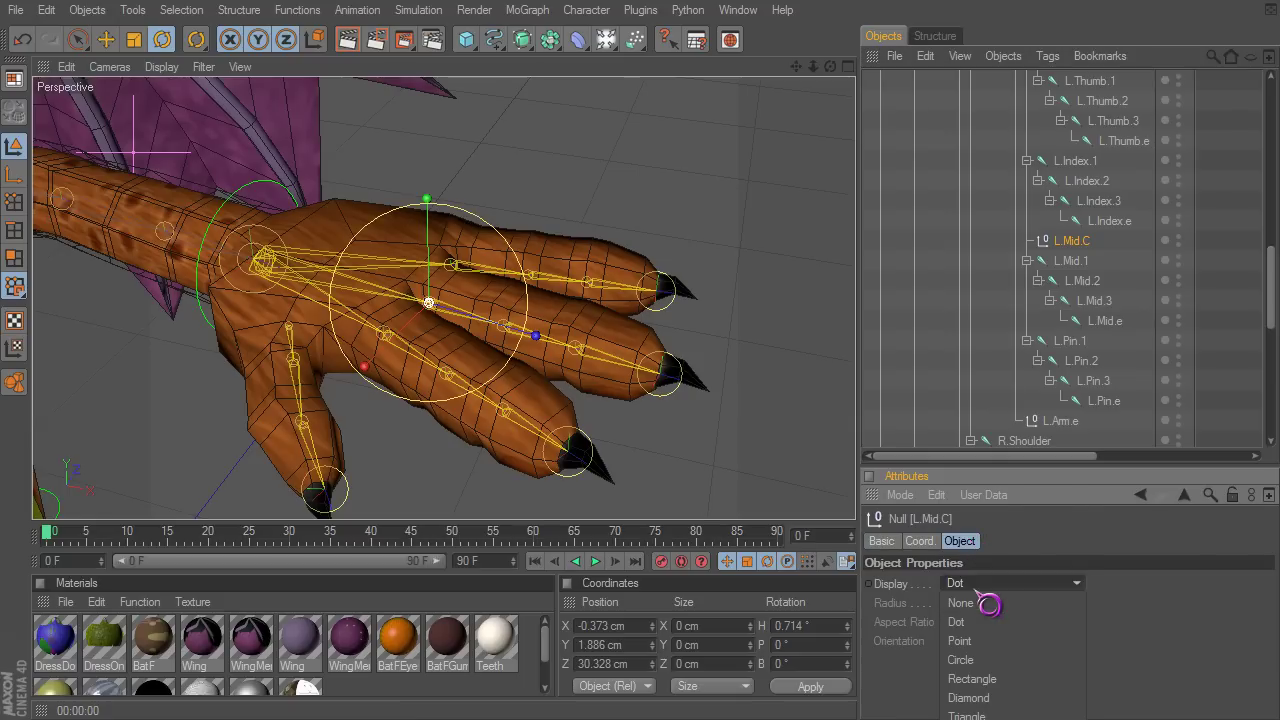
{"action": "left_click", "coordinate": [1003, 660]}
{"action": "left_click", "coordinate": [1002, 599]}
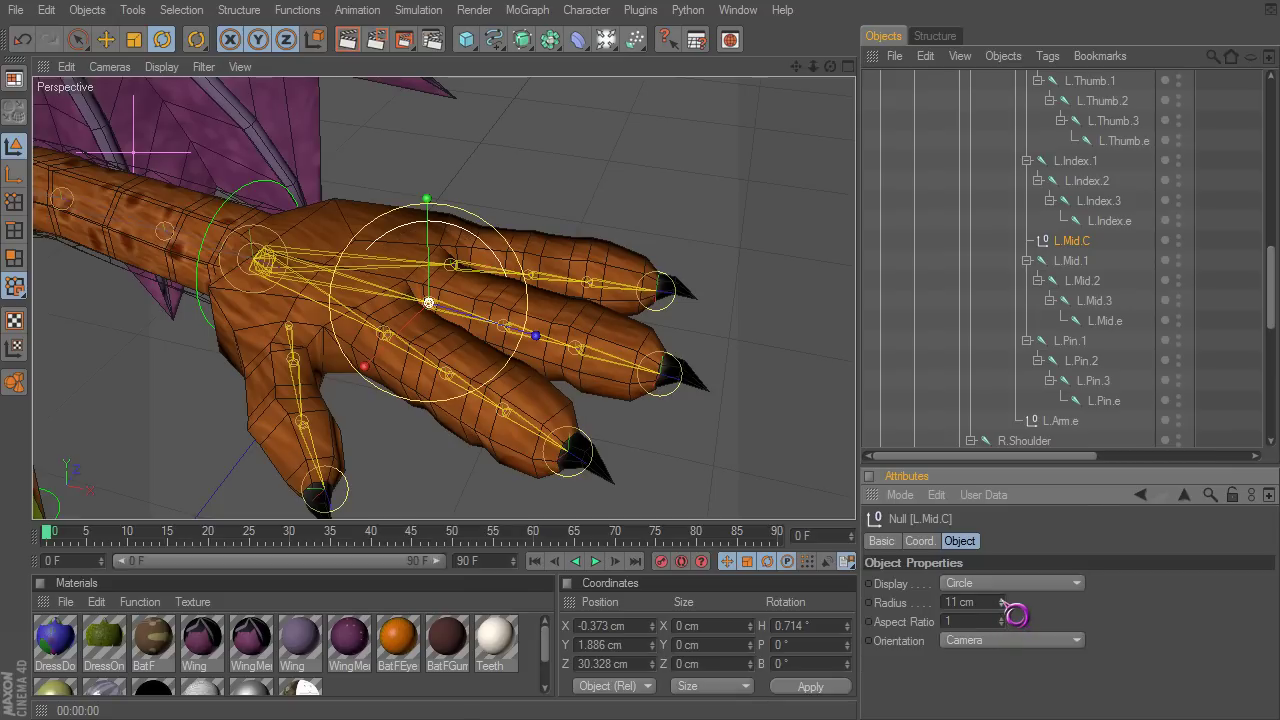
{"action": "left_click", "coordinate": [1002, 599]}
{"action": "left_click", "coordinate": [1002, 599]}
{"action": "left_click_drag", "start_coordinate": [674, 500], "coordinate": [674, 500], "text": "alt"}
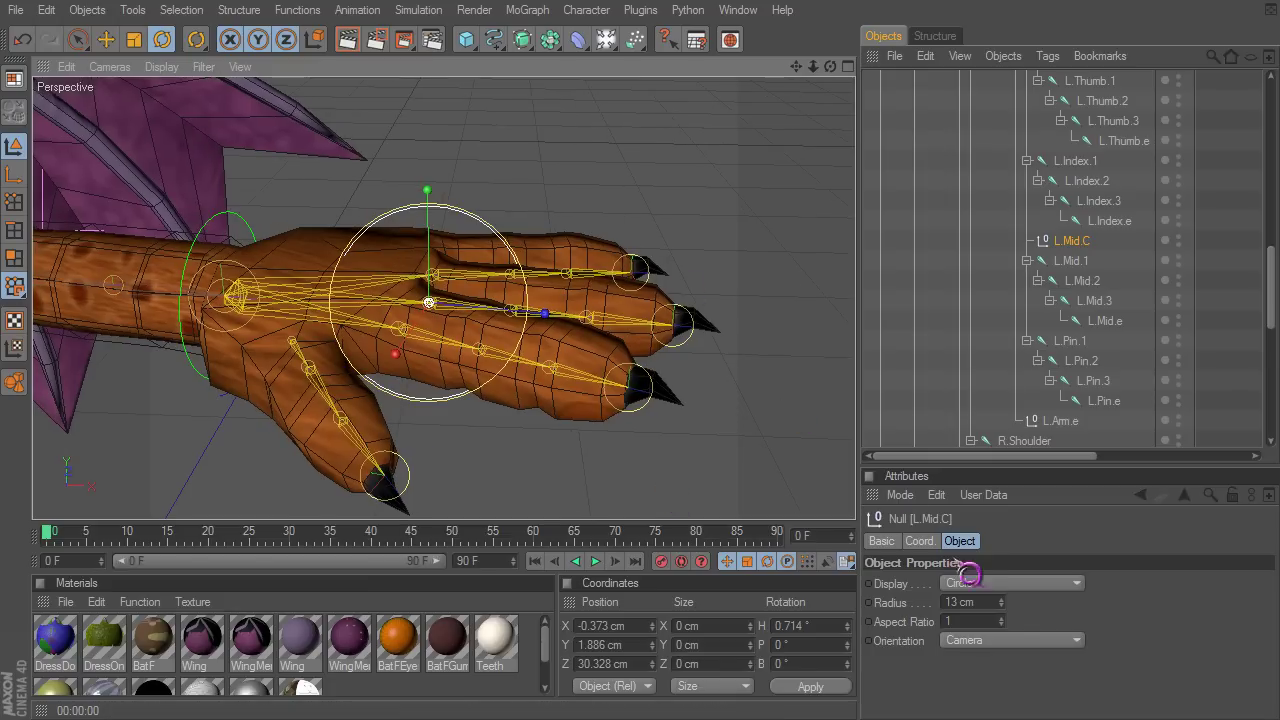
{"action": "left_click", "coordinate": [1001, 607]}
{"action": "left_click", "coordinate": [1005, 643]}
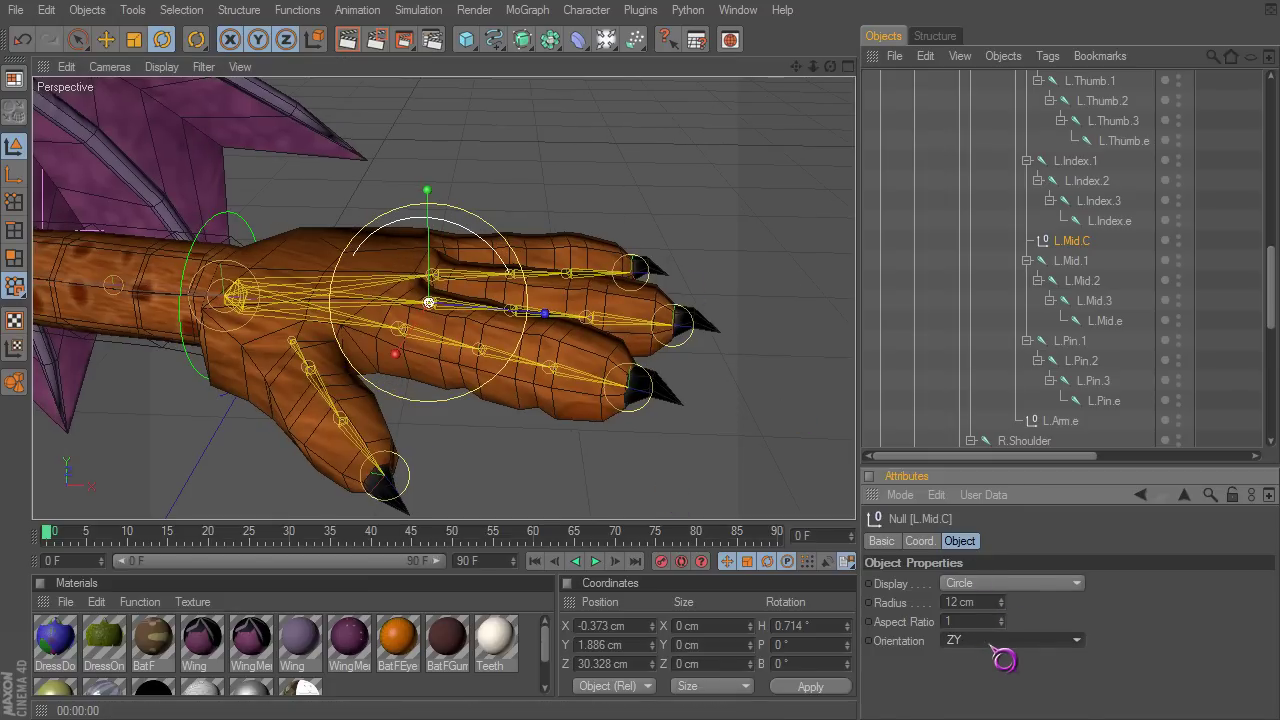
Duplicate L.Mid.C as a child of itself and rename the copy L.Mid.B.
{"action": "left_click_drag", "start_coordinate": [674, 500], "coordinate": [661, 487], "text": "alt"}
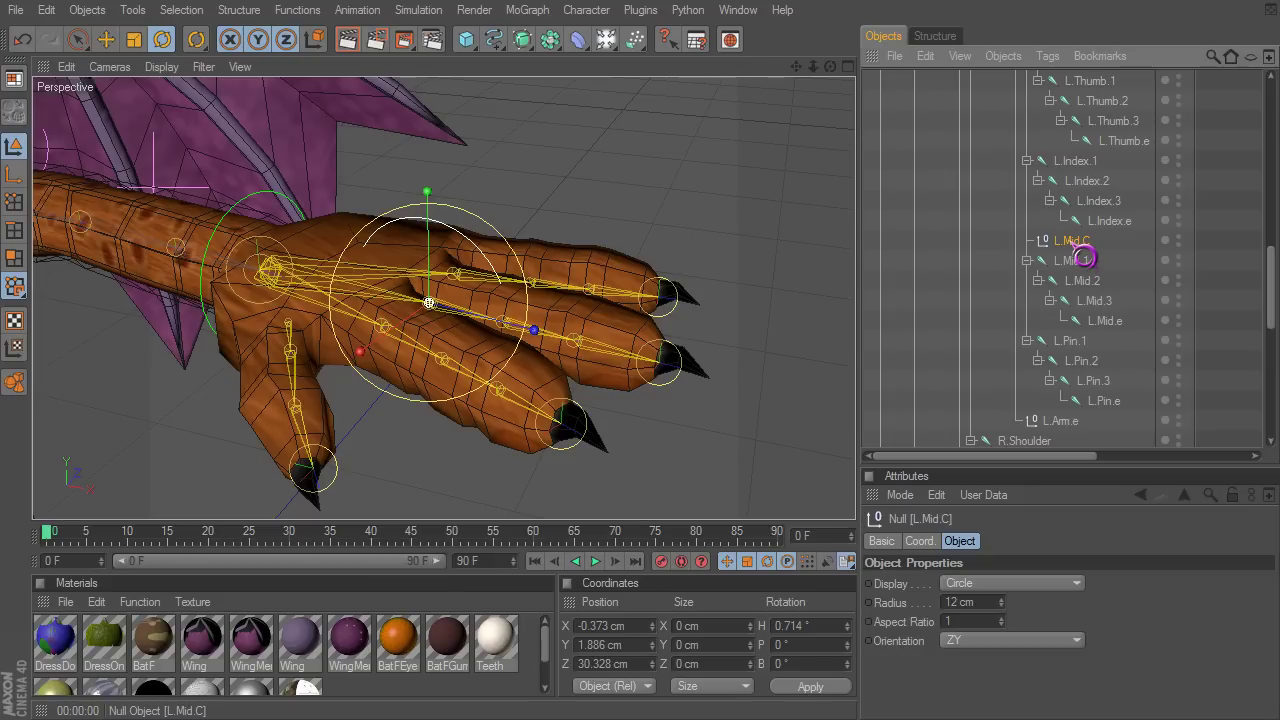
{"action": "left_click_drag", "start_coordinate": [1073, 244], "coordinate": [1073, 244], "text": "ctrl"}
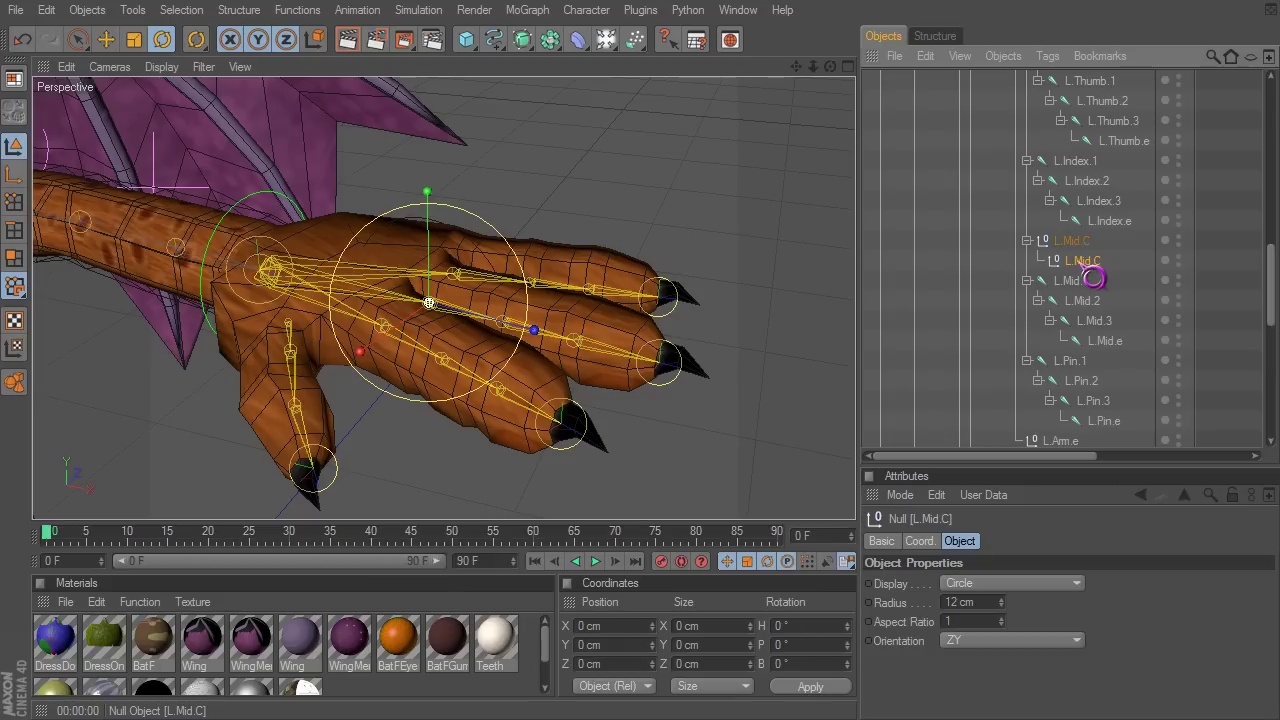
{"action": "double_click", "coordinate": [1090, 260]}
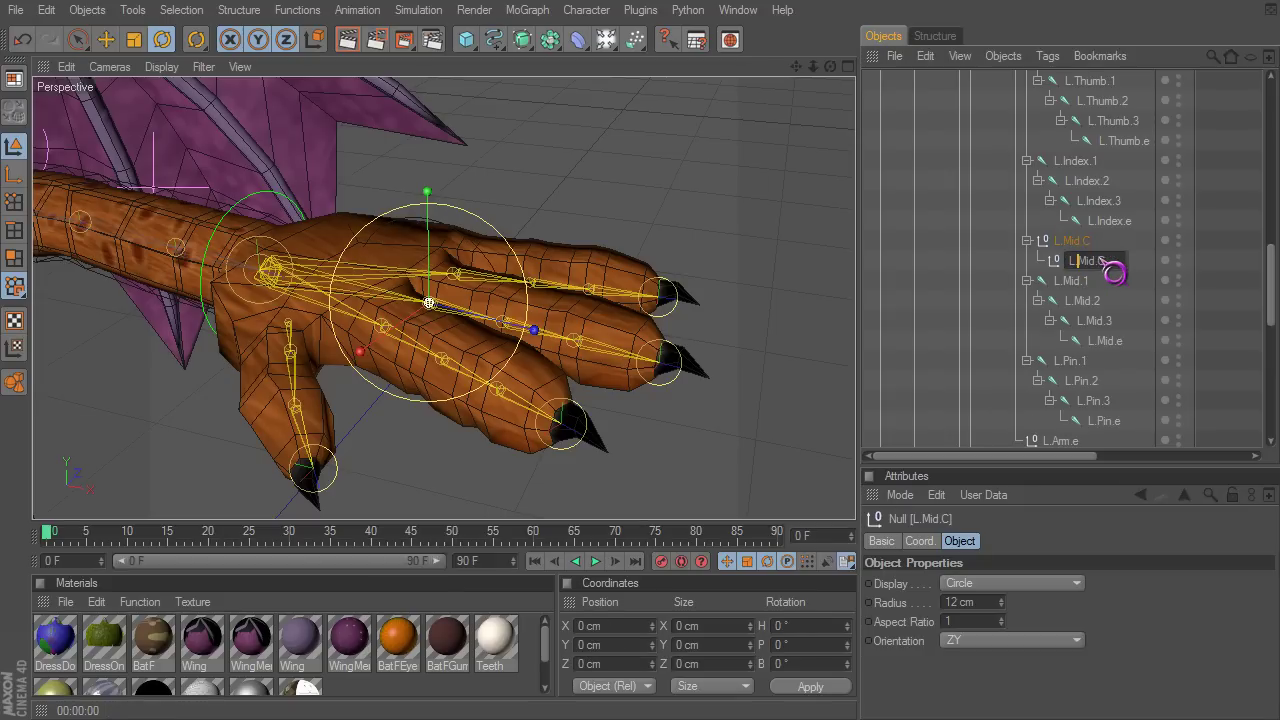
{"action": "left_click_drag", "start_coordinate": [1101, 261], "coordinate": [1113, 262]}
{"action": "type", "text": "B"}
{"action": "key", "text": "Return"}
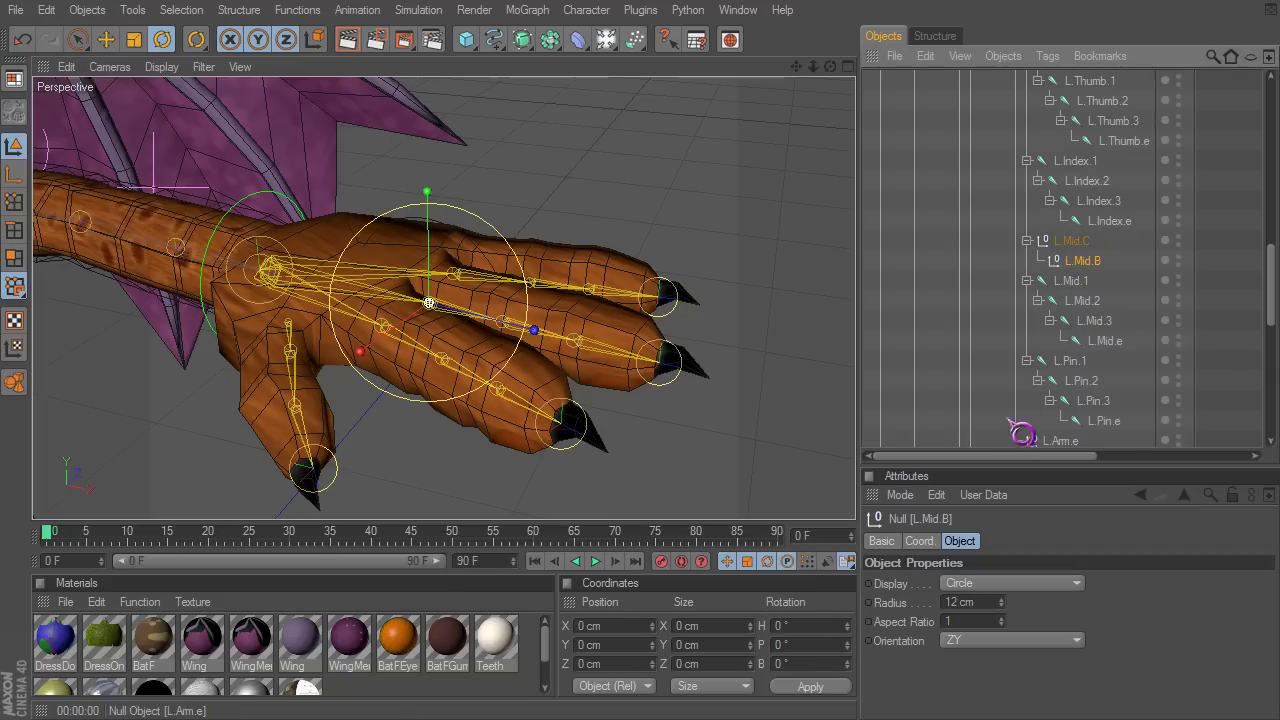
Set the L.Mid.C null to use an automatic display color and make that color green.
{"action": "left_click_drag", "start_coordinate": [652, 267], "coordinate": [854, 271], "text": "alt"}
{"action": "left_click", "coordinate": [1072, 242]}
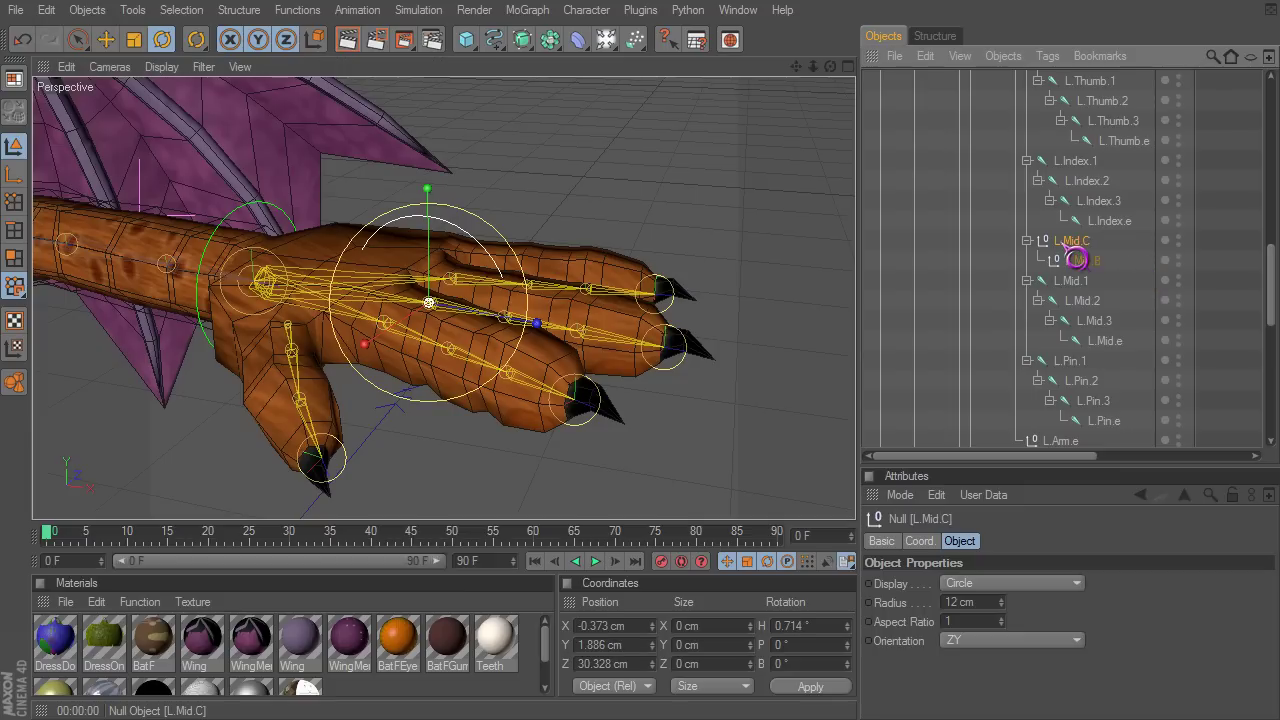
{"action": "left_click", "coordinate": [892, 545]}
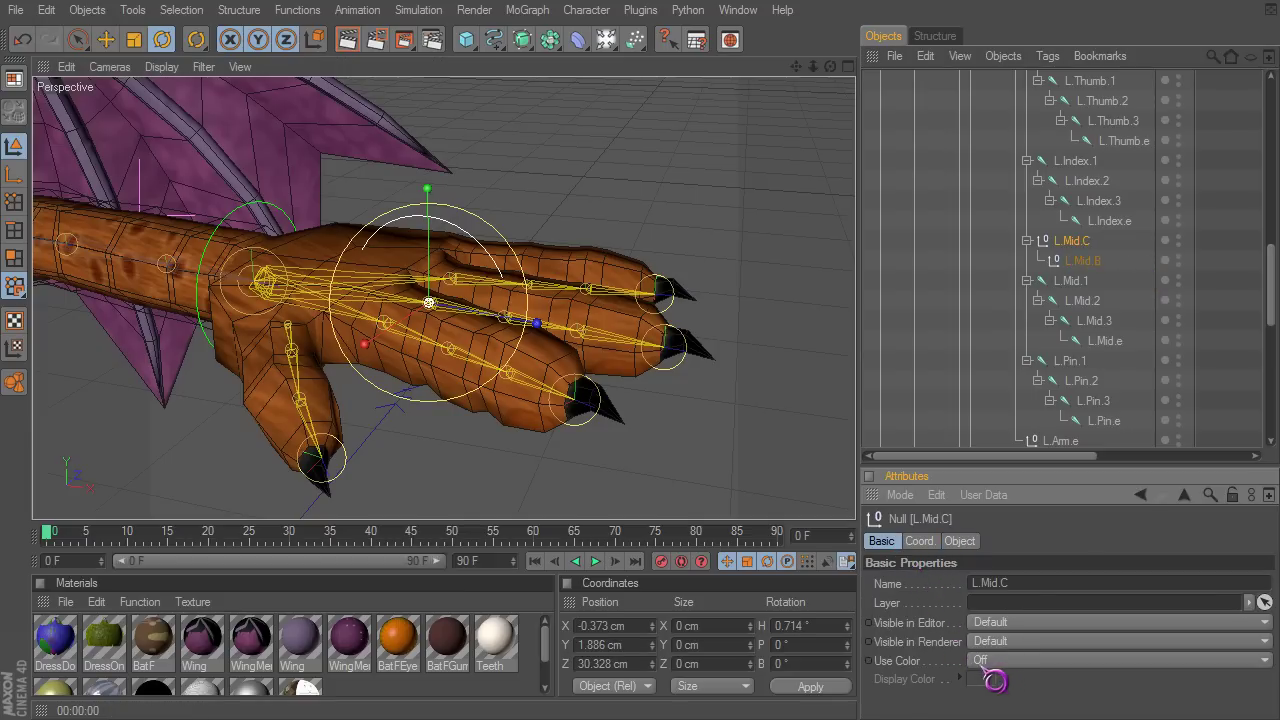
{"action": "left_click", "coordinate": [998, 660]}
{"action": "left_click", "coordinate": [1000, 678]}
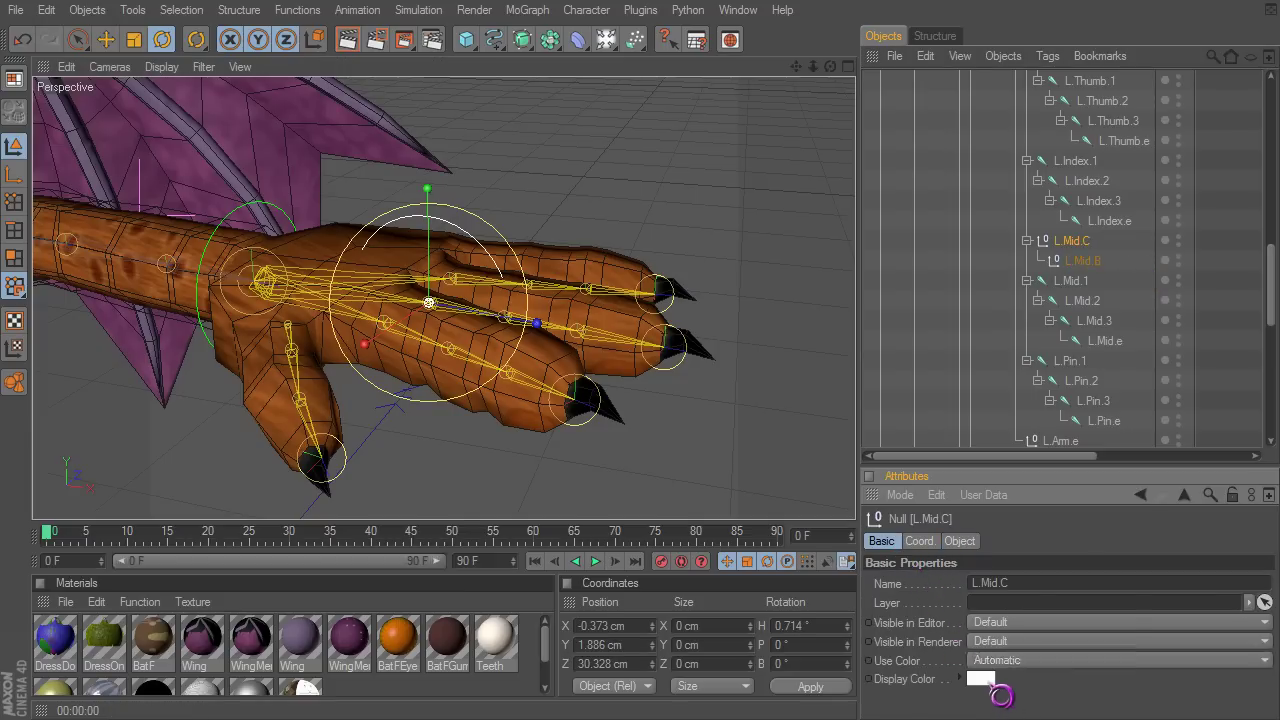
{"action": "left_click", "coordinate": [1000, 680]}
{"action": "left_click", "coordinate": [1004, 619]}
{"action": "left_click_drag", "start_coordinate": [981, 638], "coordinate": [996, 507]}
{"action": "left_click", "coordinate": [958, 676]}
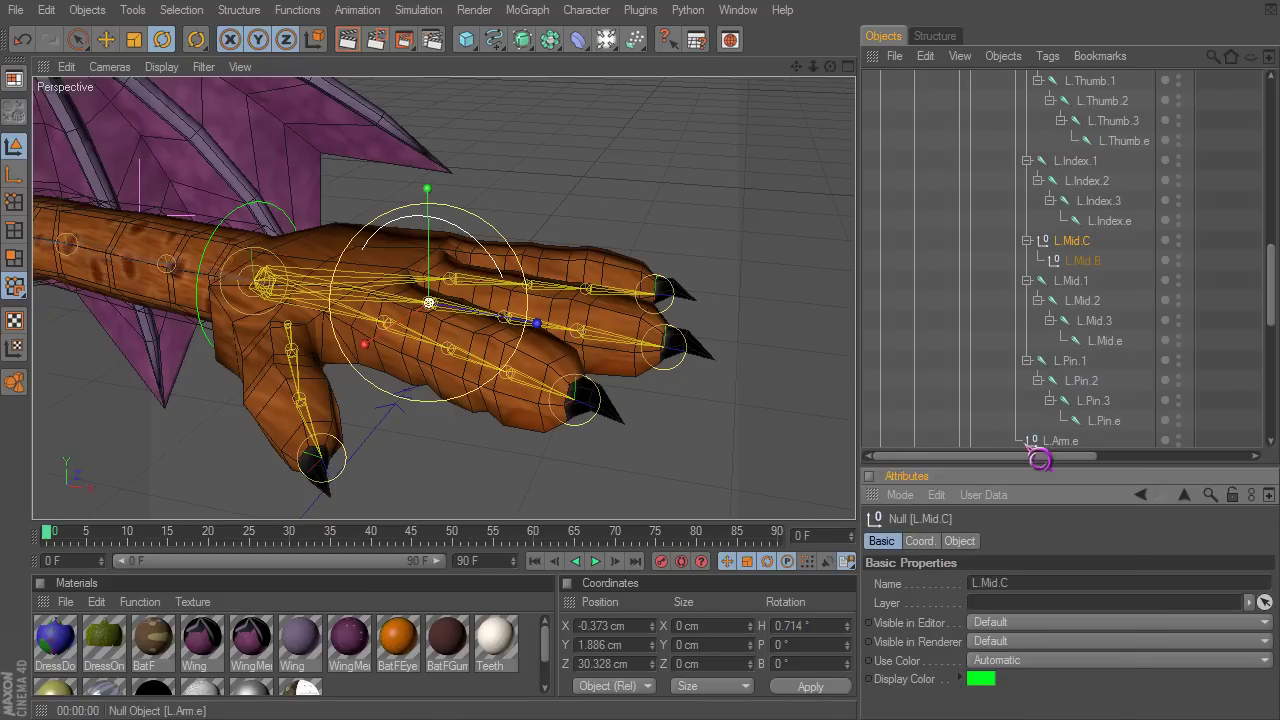
Set the L.Mid.B null to use an automatic display color and make that color purple.
{"action": "left_click", "coordinate": [1081, 262]}
{"action": "left_click", "coordinate": [962, 677]}
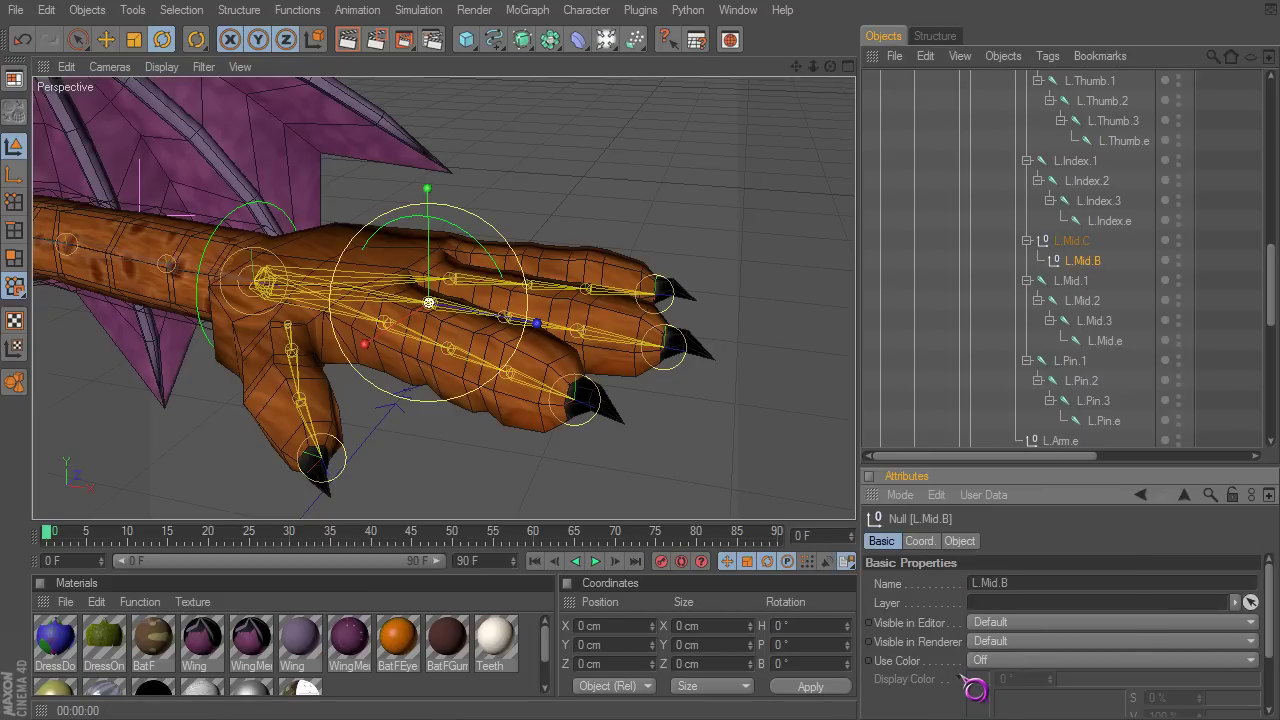
{"action": "left_click", "coordinate": [962, 677]}
{"action": "left_click", "coordinate": [978, 662]}
{"action": "left_click", "coordinate": [992, 698]}
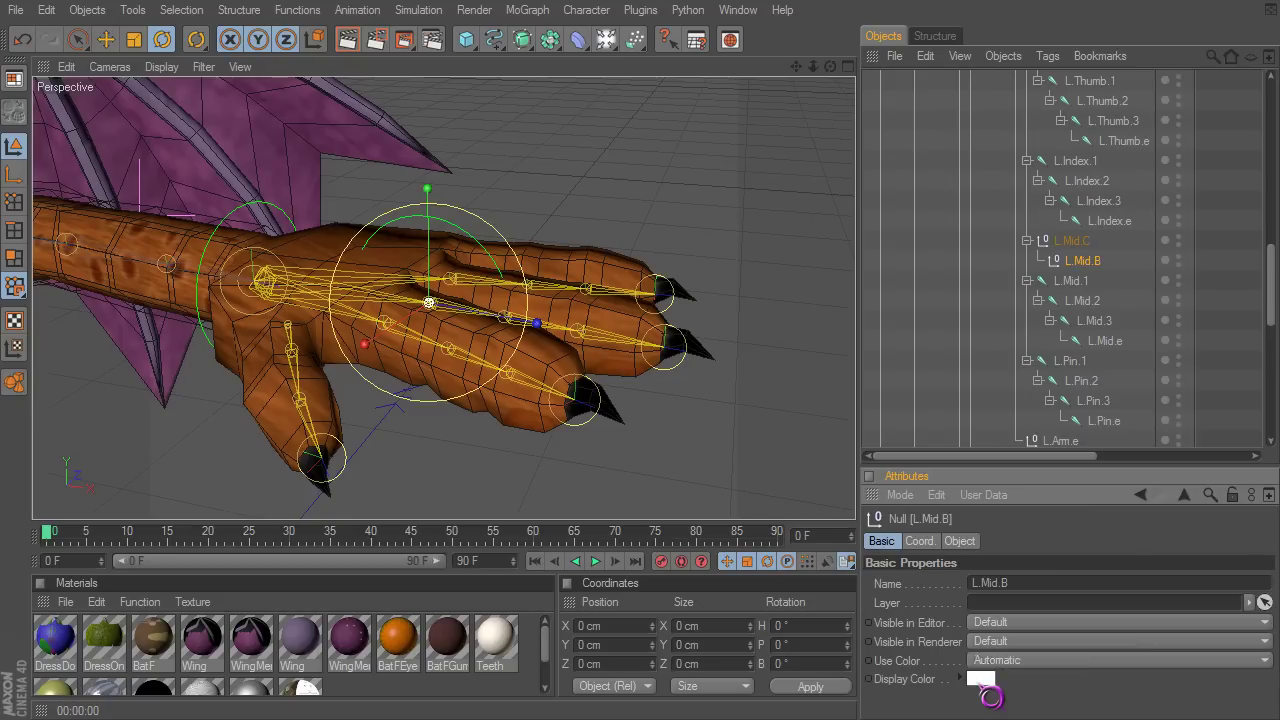
{"action": "left_click", "coordinate": [977, 682]}
{"action": "left_click_drag", "start_coordinate": [1089, 620], "coordinate": [1063, 514]}
{"action": "left_click", "coordinate": [976, 548]}
{"action": "left_click", "coordinate": [943, 681]}
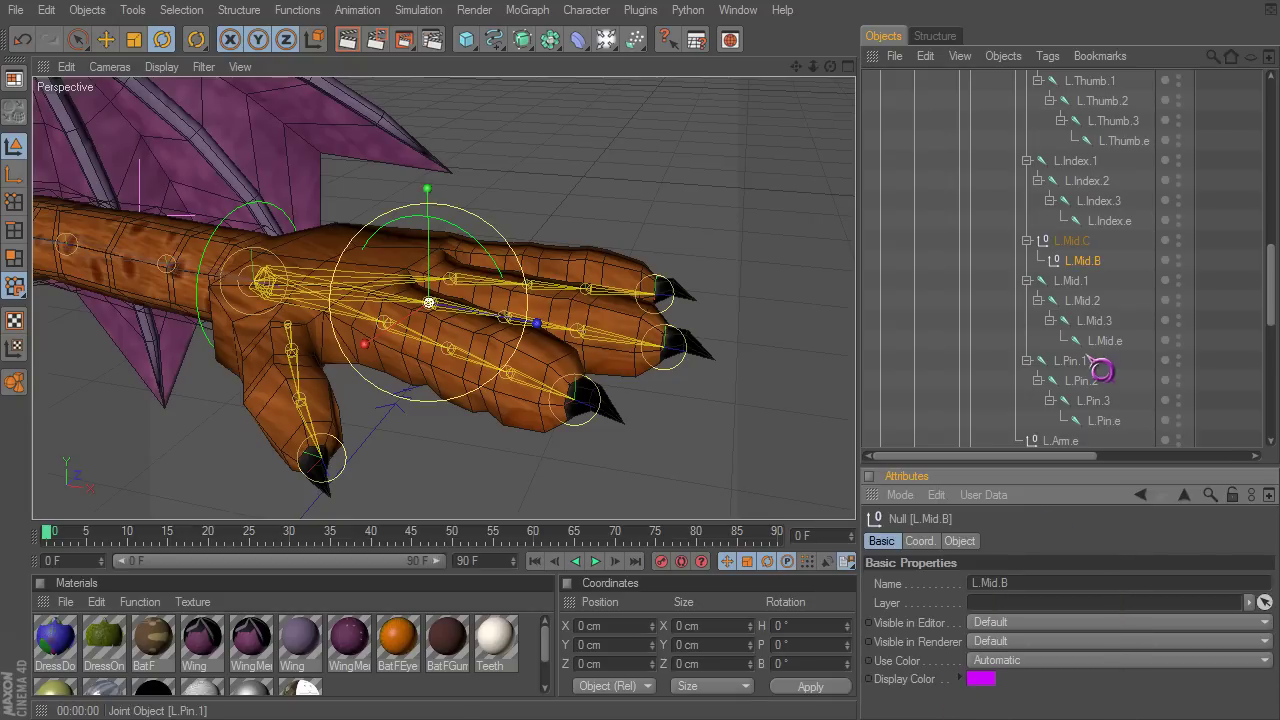
Reduce the circle radius of the L.Mid.B null so it sits inside the L.Mid.C circle.
{"action": "left_click", "coordinate": [1081, 242]}
{"action": "left_click", "coordinate": [1082, 261]}
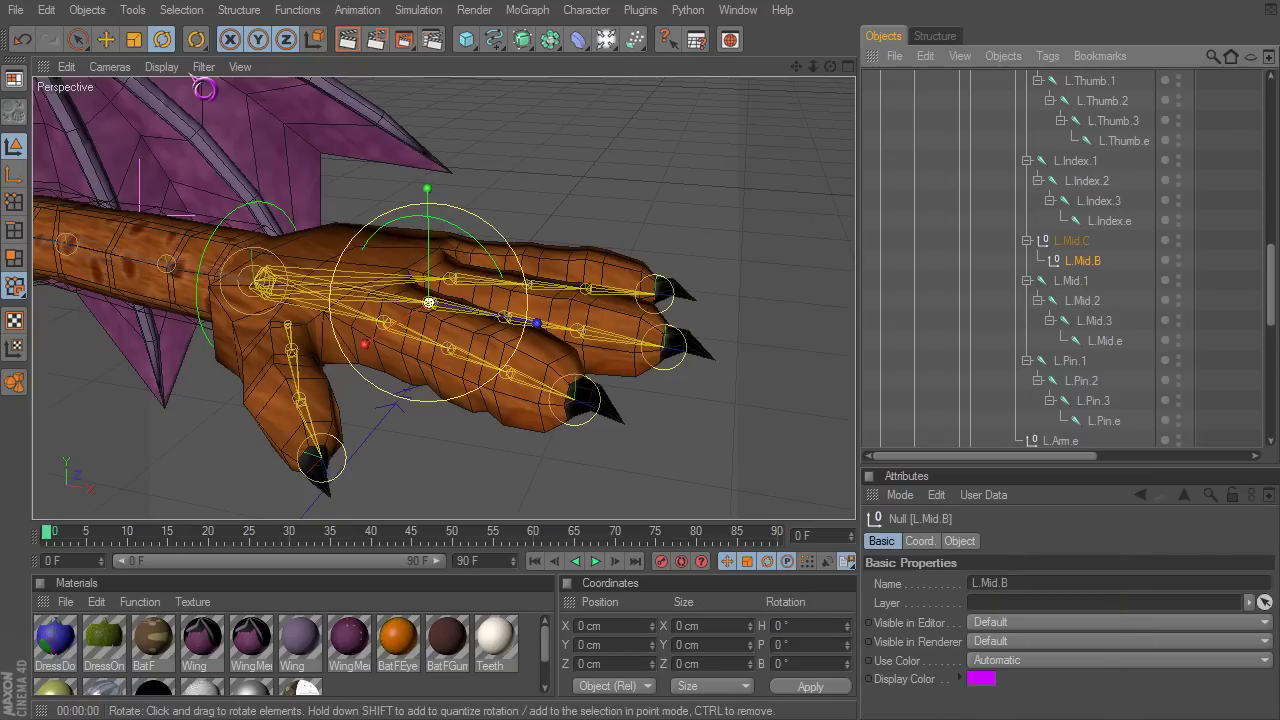
{"action": "key", "text": "t"}
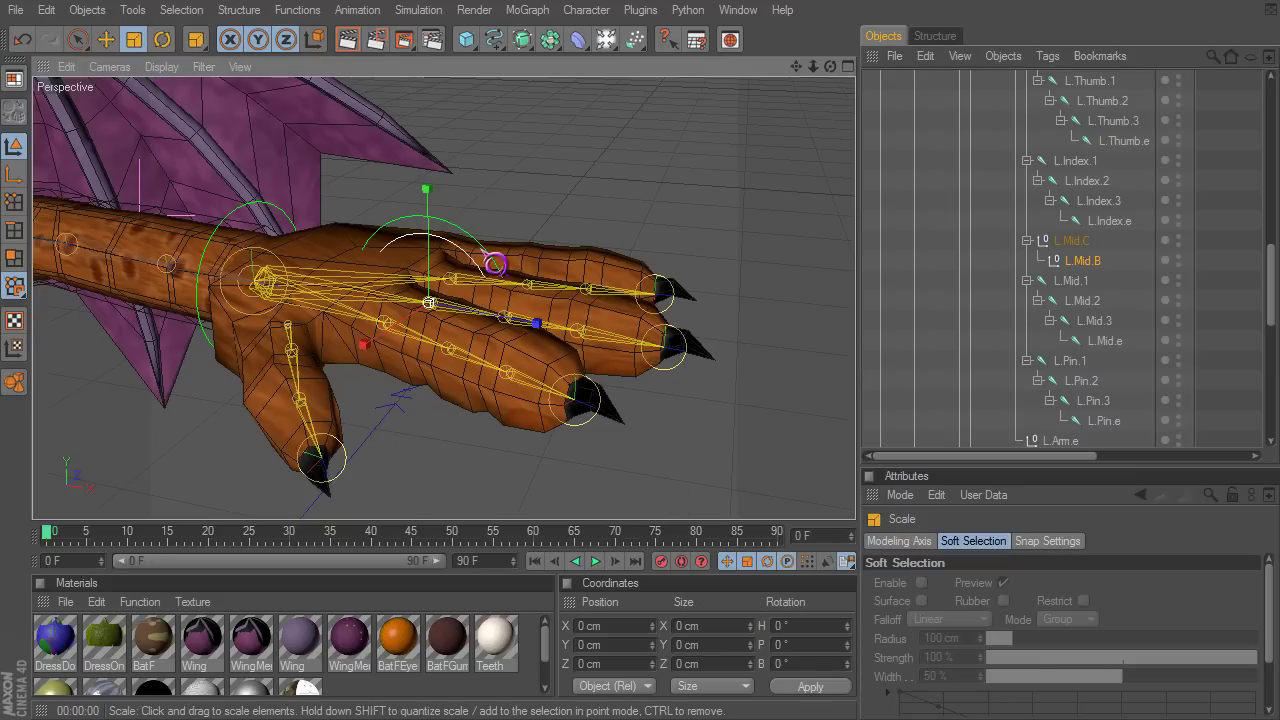
{"action": "left_click", "coordinate": [903, 542]}
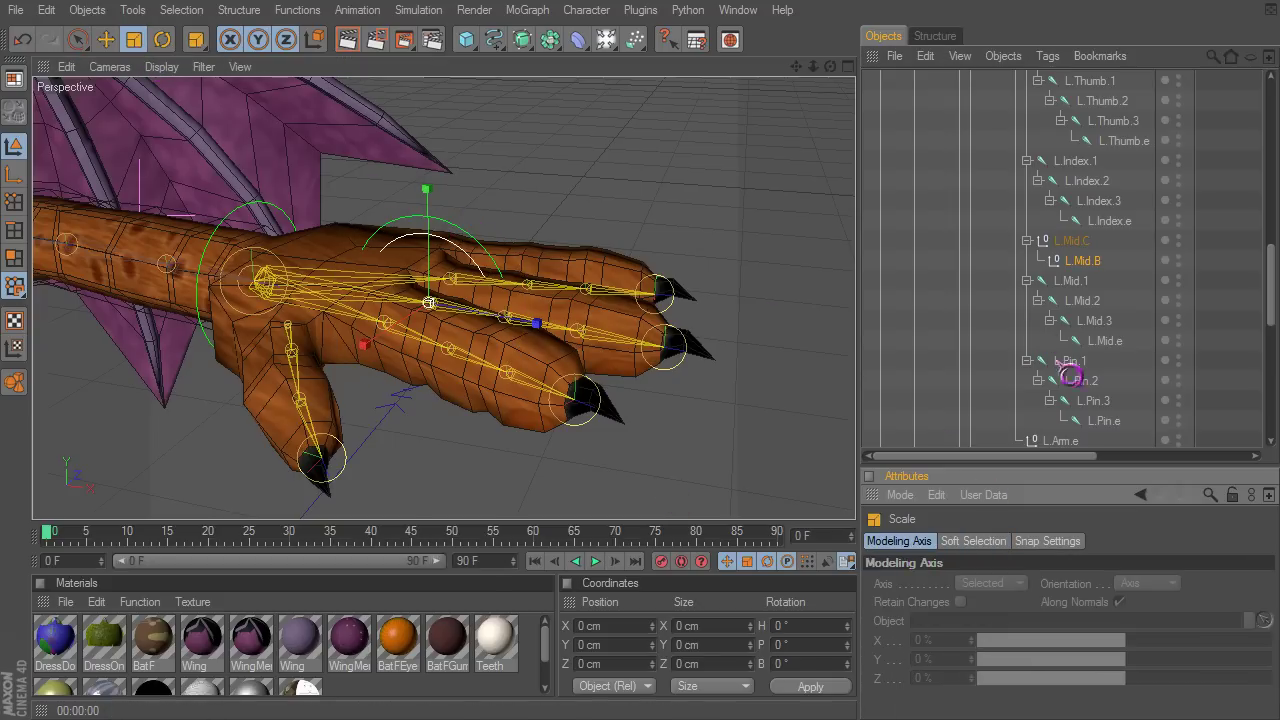
{"action": "left_click", "coordinate": [1084, 262]}
{"action": "left_click", "coordinate": [925, 542]}
{"action": "left_click", "coordinate": [960, 542]}
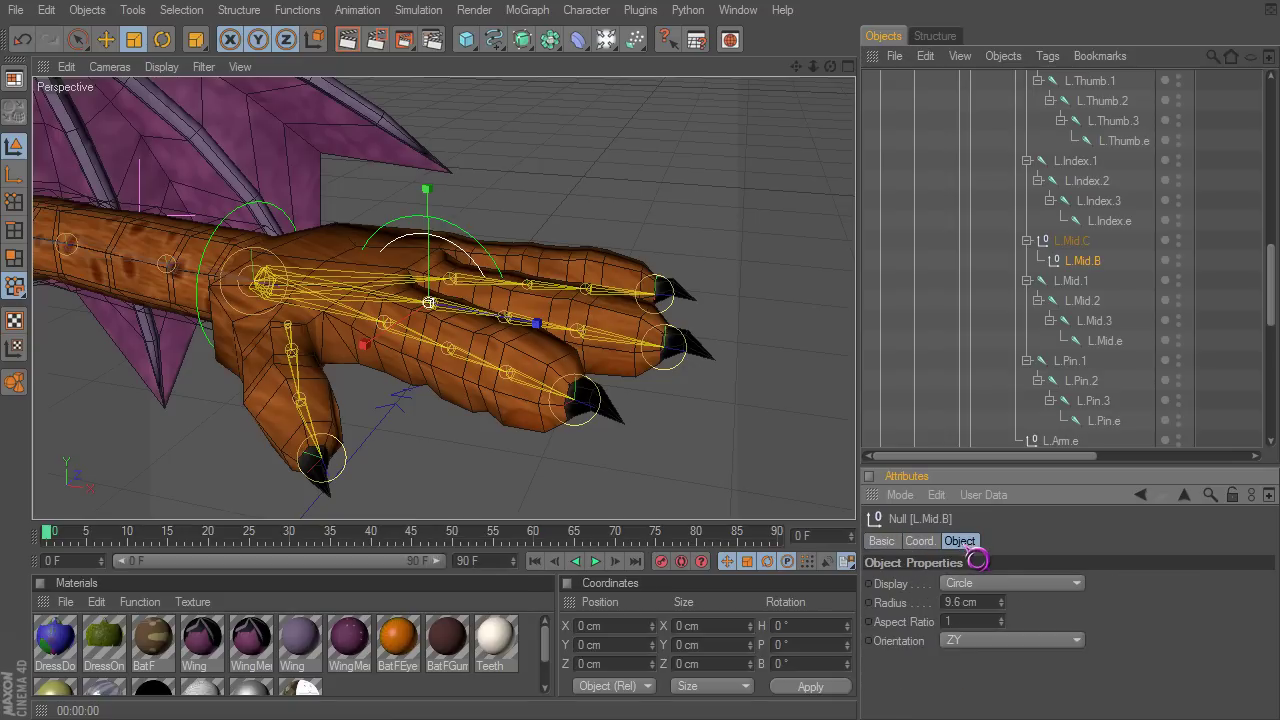
{"action": "left_click_drag", "start_coordinate": [993, 602], "coordinate": [871, 599]}
{"action": "left_click", "coordinate": [1081, 242]}
{"action": "left_click", "coordinate": [1096, 260]}
{"action": "left_click_drag", "start_coordinate": [686, 294], "coordinate": [661, 500], "text": "alt"}
{"action": "left_click", "coordinate": [1218, 263]}
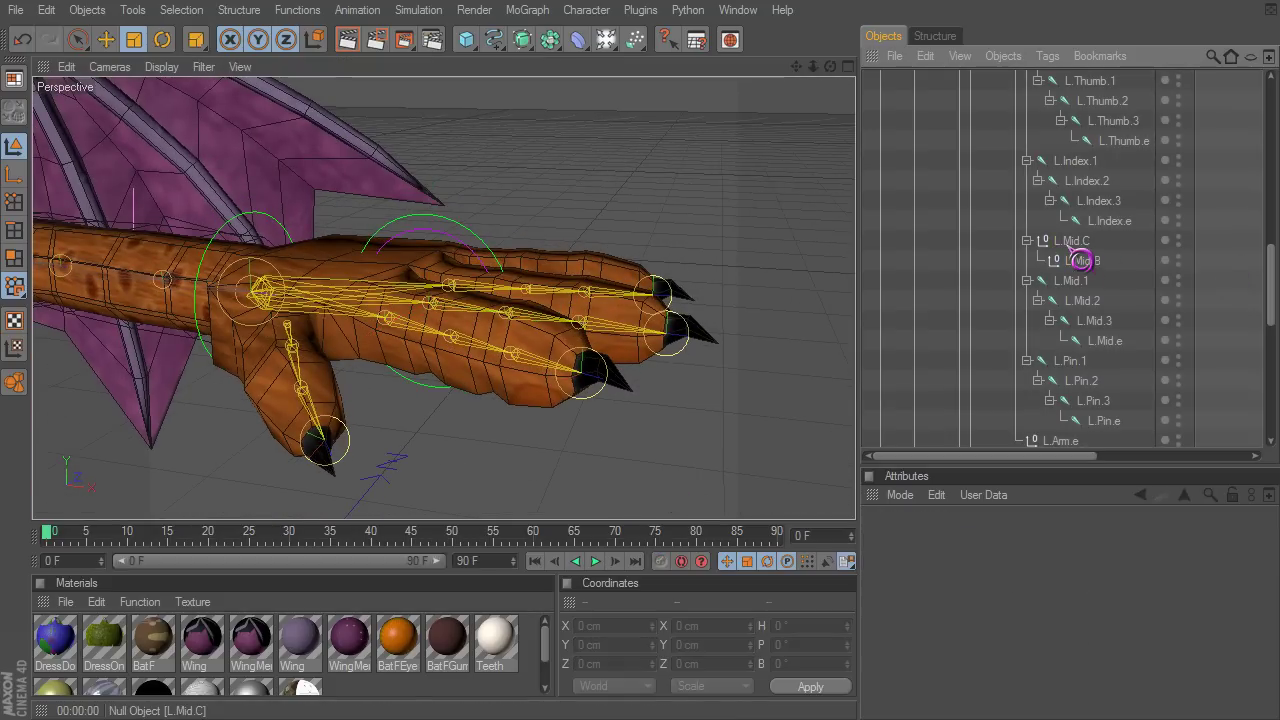
Add an XPresso tag to L.Mid.C and place its editor window below the hand in the viewport.
{"action": "left_click", "coordinate": [1071, 244]}
{"action": "left_click_drag", "start_coordinate": [640, 258], "coordinate": [652, 425], "text": "alt"}
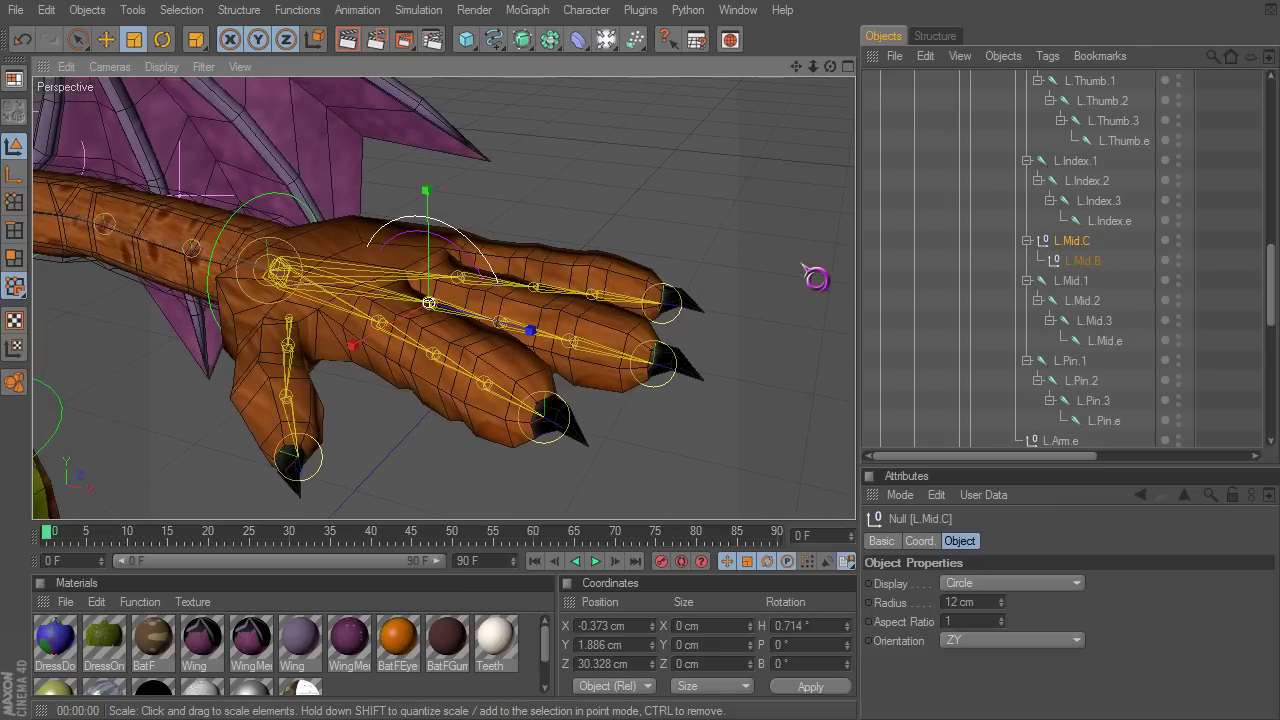
{"action": "left_click", "coordinate": [1070, 281]}
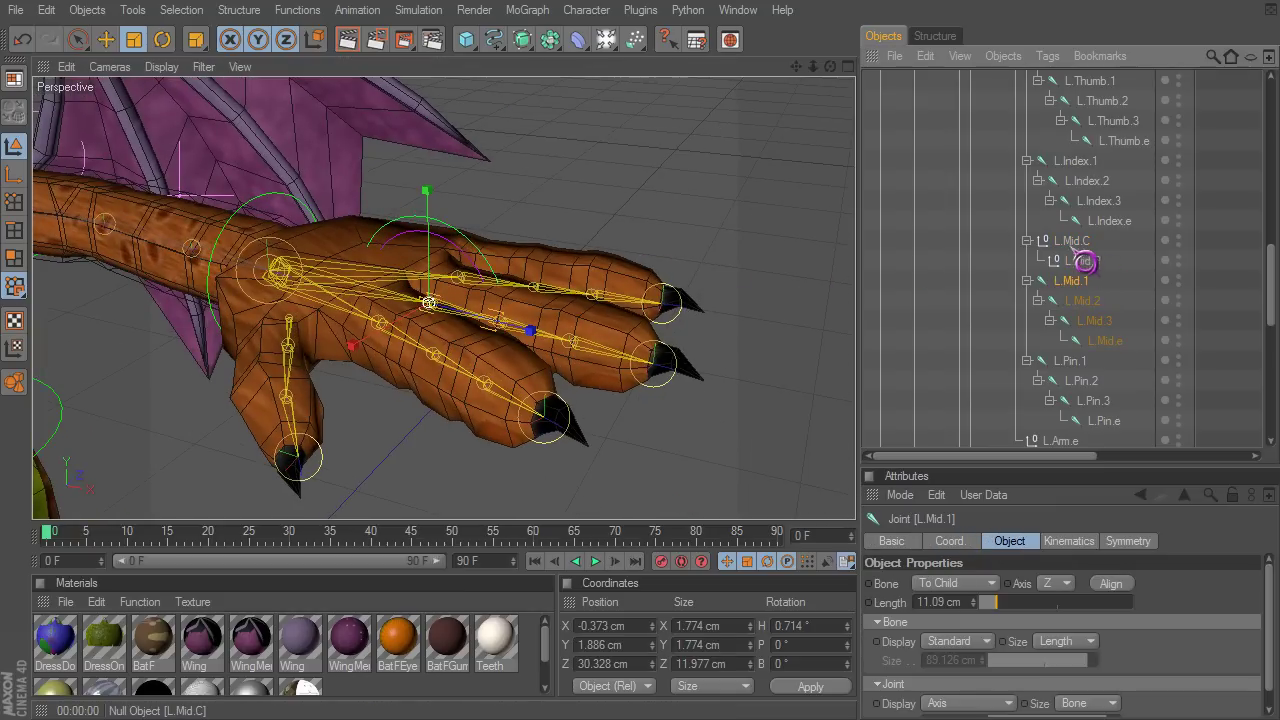
{"action": "mouse_move", "coordinate": [1085, 258]}
{"action": "left_mouse_down"}
{"action": "mouse_move", "coordinate": [1075, 287]}
{"action": "mouse_move", "coordinate": [1080, 258]}
{"action": "mouse_move", "coordinate": [1065, 256]}
{"action": "left_mouse_up"}
{"action": "right_click", "coordinate": [1060, 252]}
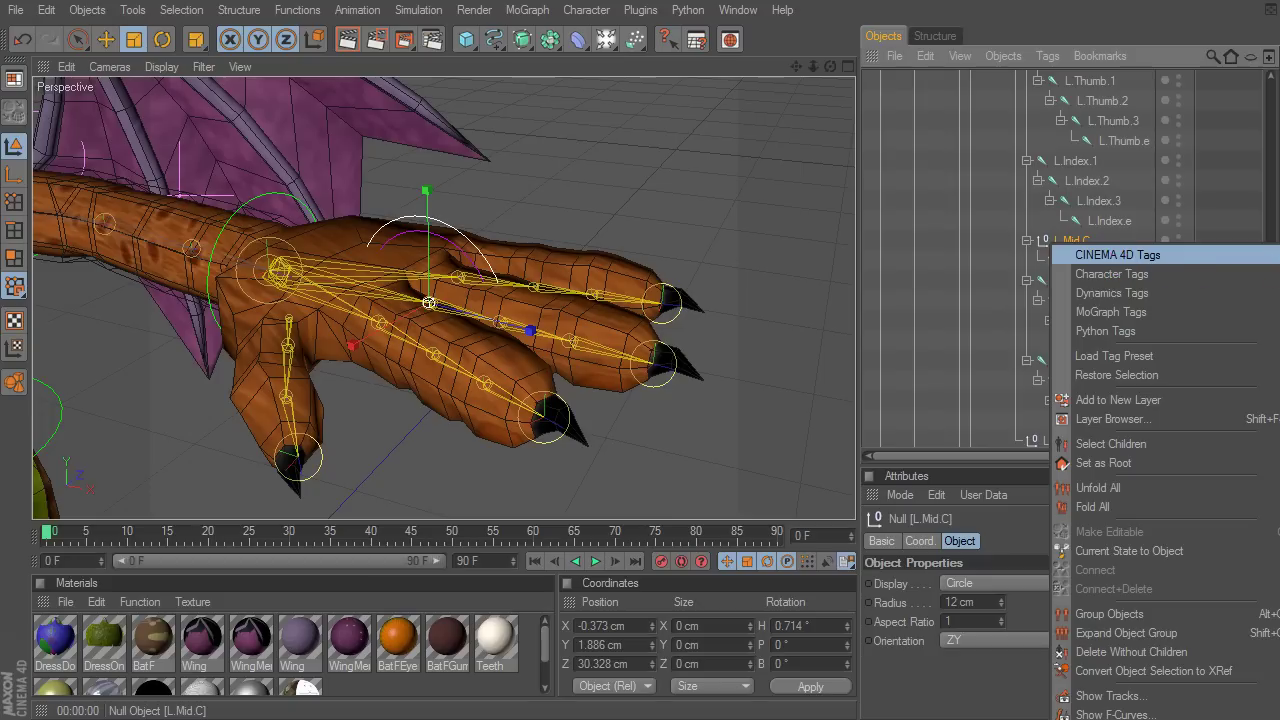
{"action": "left_click", "coordinate": [1278, 700]}
{"action": "left_click_drag", "start_coordinate": [330, 575], "coordinate": [363, 430]}
Add L.Mid.C, L.Mid.B and the joints L.Mid.1, L.Mid.2 and L.Mid.3 as nodes in the XPresso graph.
{"action": "left_click_drag", "start_coordinate": [1100, 254], "coordinate": [255, 523]}
{"action": "left_click_drag", "start_coordinate": [1130, 270], "coordinate": [245, 573]}
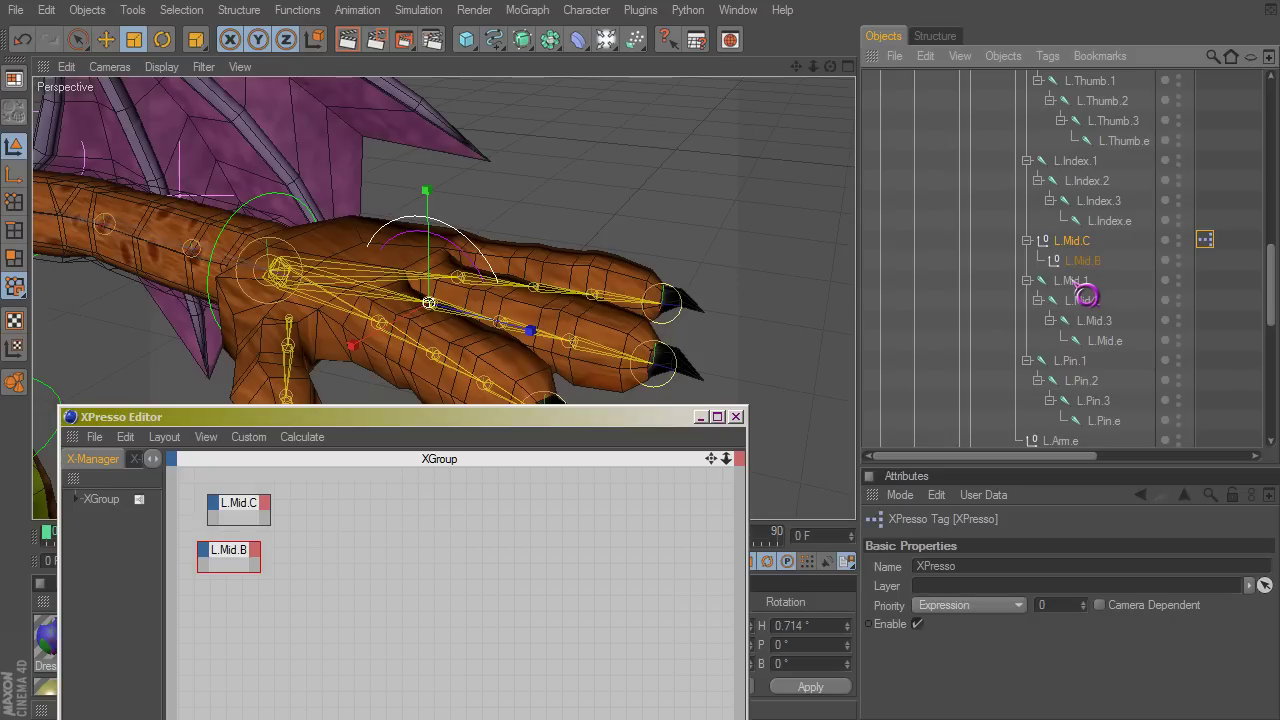
{"action": "left_click_drag", "start_coordinate": [478, 486], "coordinate": [465, 518]}
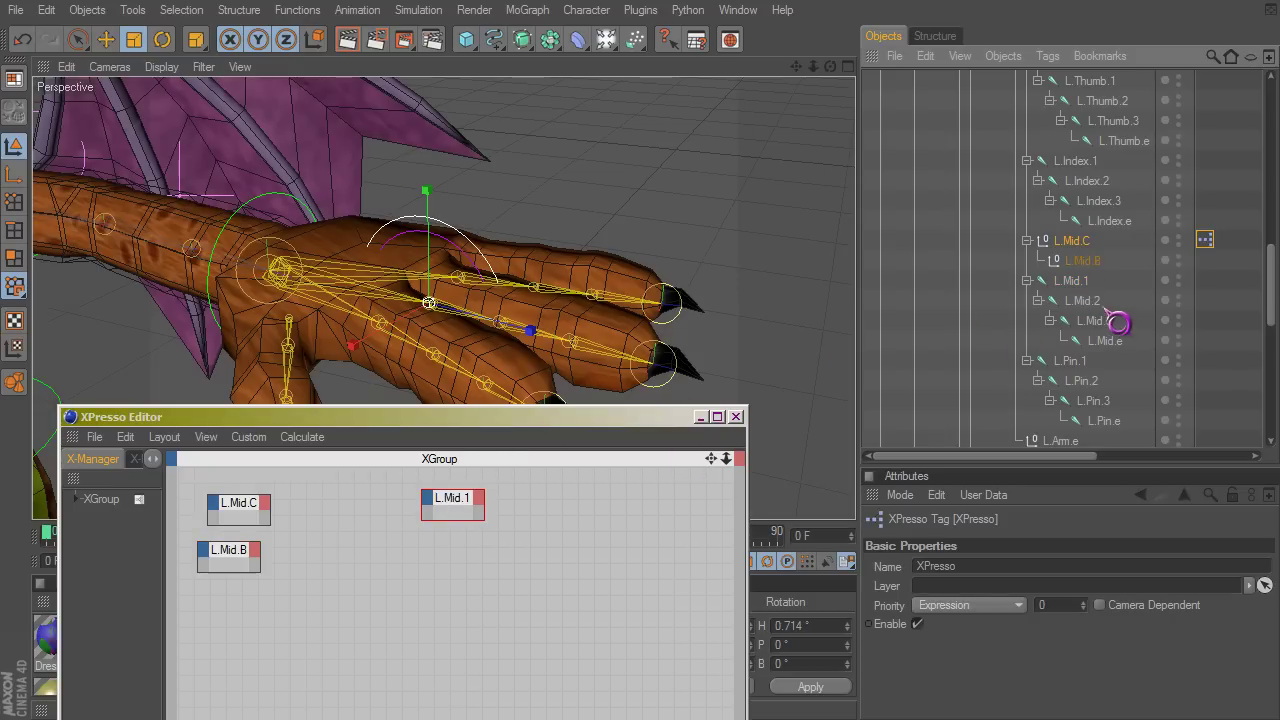
{"action": "left_click_drag", "start_coordinate": [1117, 322], "coordinate": [545, 518]}
{"action": "left_click_drag", "start_coordinate": [464, 560], "coordinate": [451, 606]}
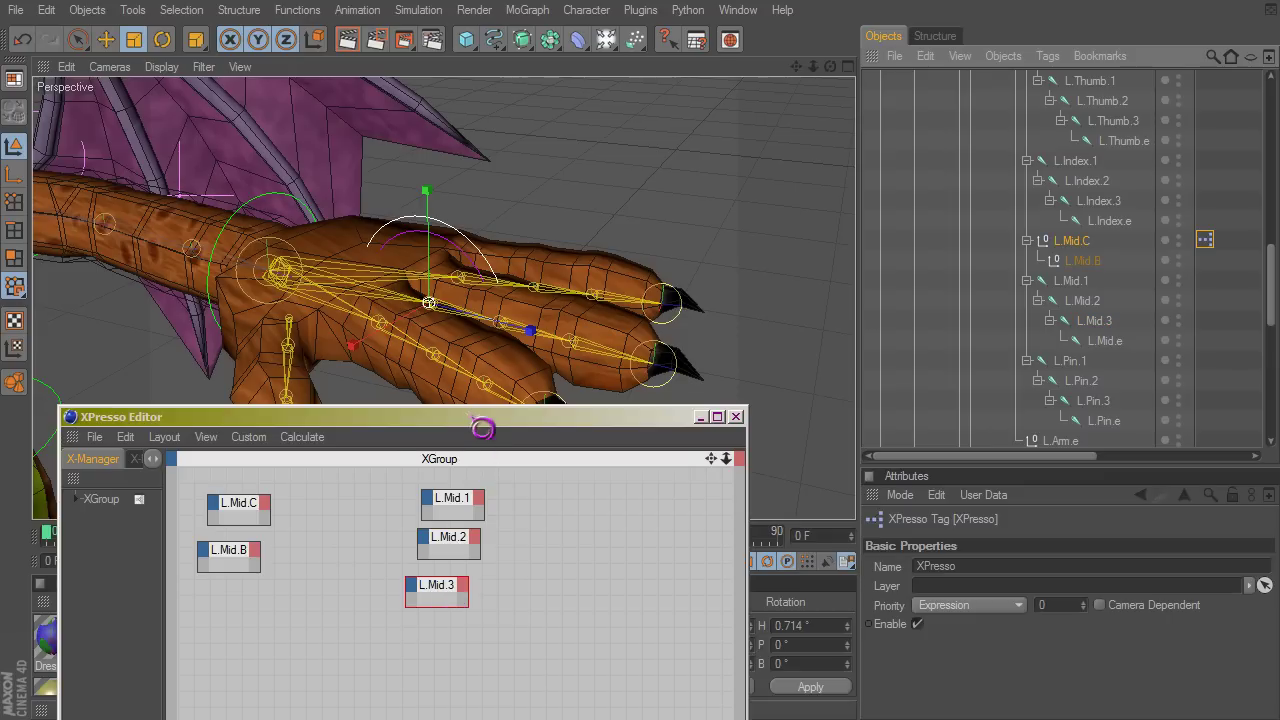
Arrange the joint nodes with L.Mid.1 on its own above and L.Mid.2 and L.Mid.3 grouped below it.
{"action": "left_click_drag", "start_coordinate": [486, 425], "coordinate": [487, 405]}
{"action": "left_click_drag", "start_coordinate": [469, 560], "coordinate": [505, 585]}
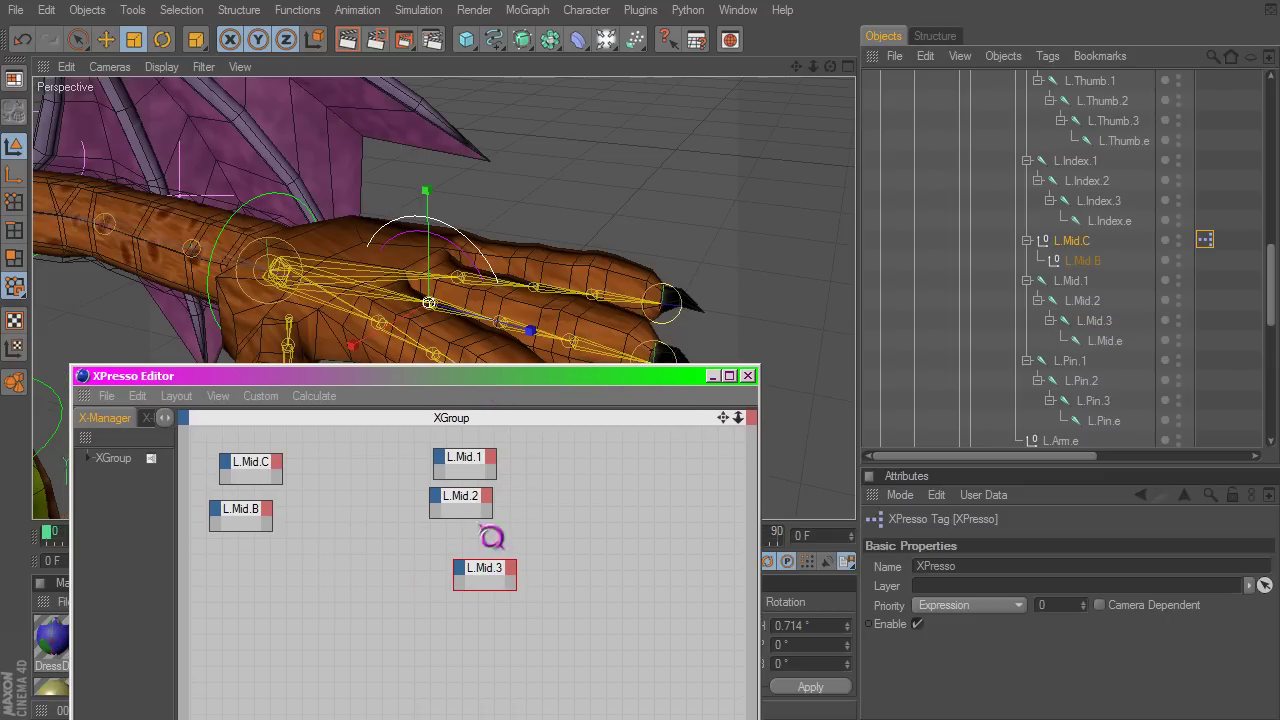
{"action": "left_click_drag", "start_coordinate": [480, 513], "coordinate": [508, 546]}
{"action": "left_click_drag", "start_coordinate": [478, 470], "coordinate": [506, 460]}
Try rotating the L.Mid.C null in the viewport, and undo the test rotation.
{"action": "left_click", "coordinate": [1070, 242]}
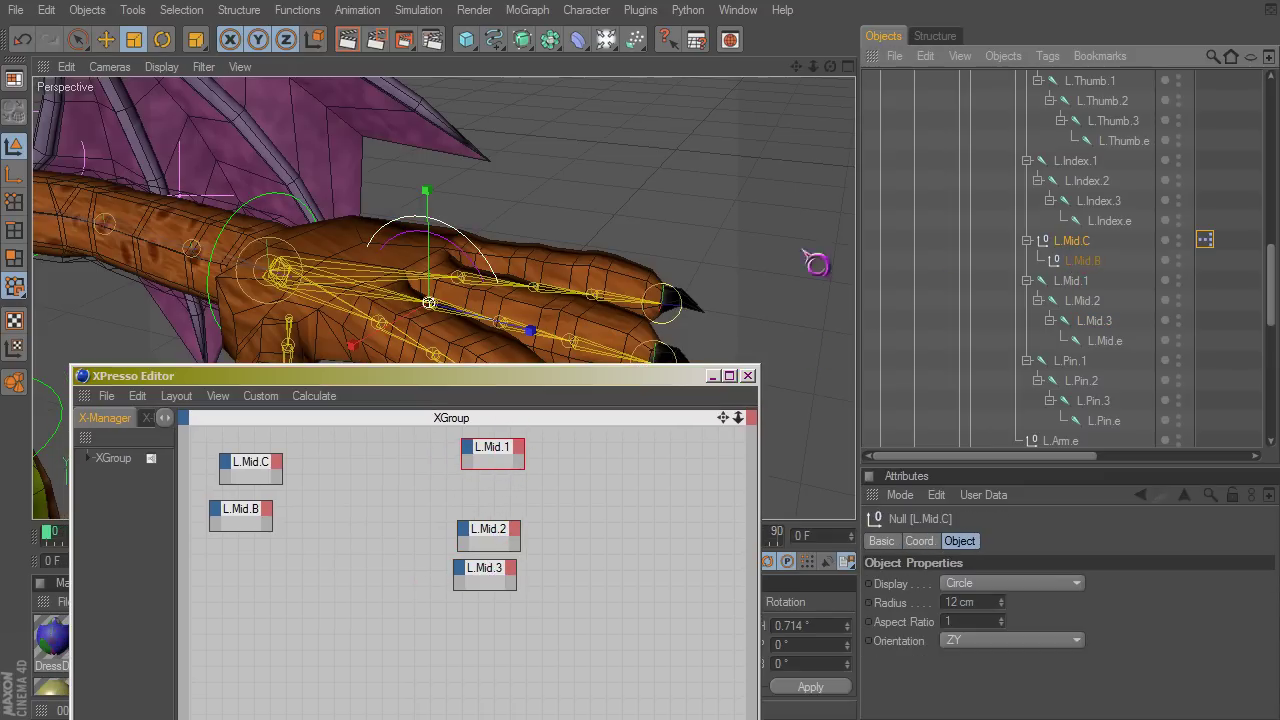
{"action": "left_click_drag", "start_coordinate": [480, 292], "coordinate": [664, 487], "text": "alt"}
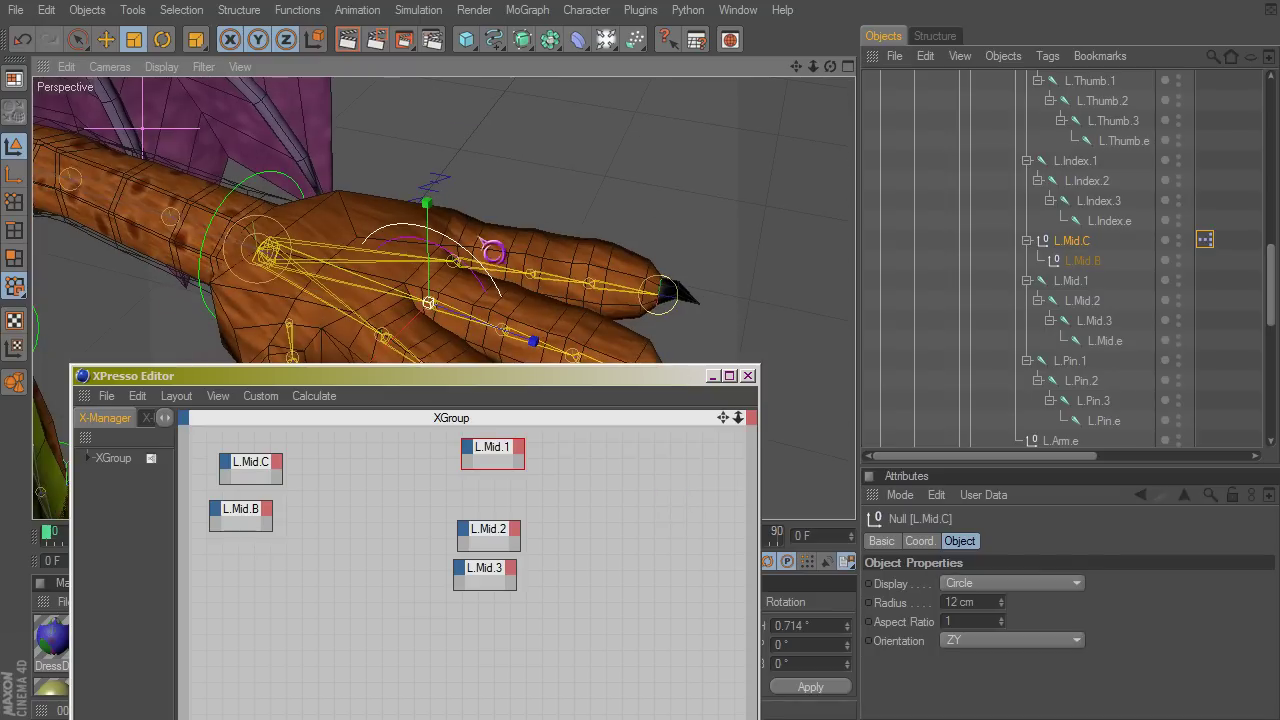
{"action": "key", "text": "r"}
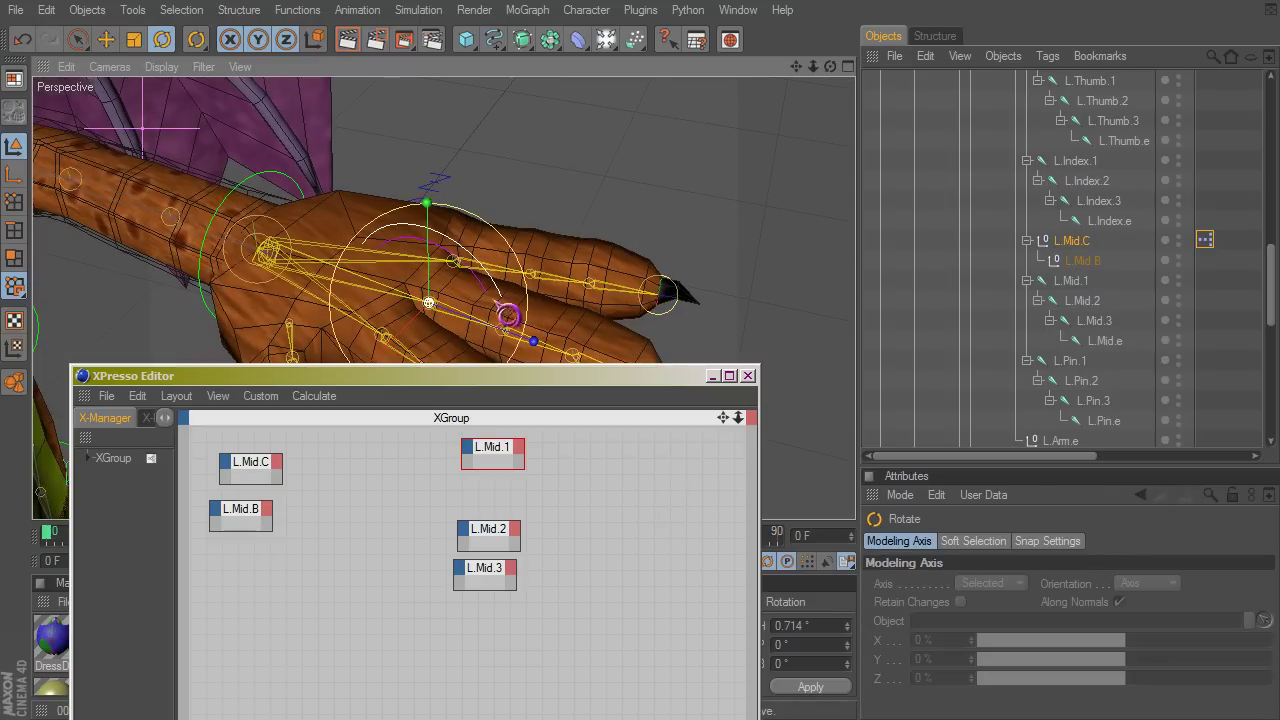
{"action": "left_click_drag", "start_coordinate": [508, 315], "coordinate": [457, 283]}
{"action": "key", "text": "ctrl+z"}
{"action": "left_click", "coordinate": [324, 477]}
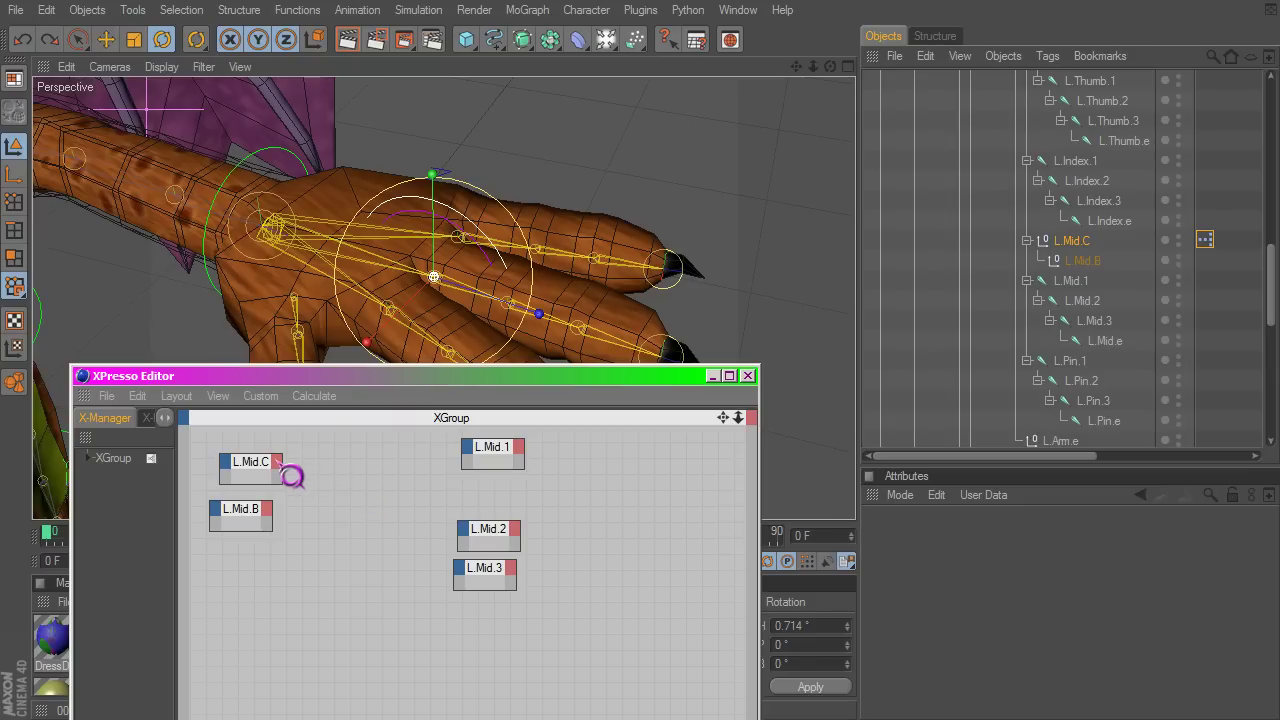
Add Rotation.H, Rotation.P and Rotation.B output ports to the L.Mid.C node.
{"action": "left_click", "coordinate": [280, 463]}
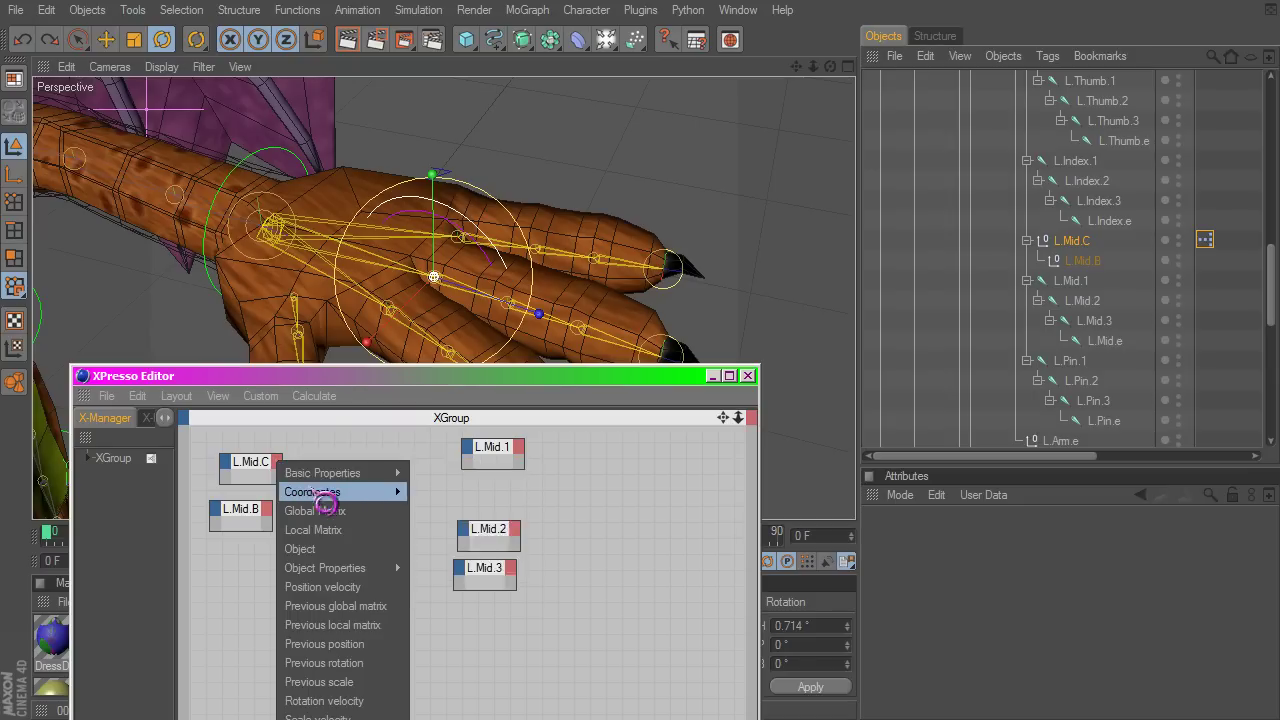
{"action": "left_click", "coordinate": [312, 491]}
{"action": "left_click", "coordinate": [280, 463]}
{"action": "mouse_move", "coordinate": [330, 494]}
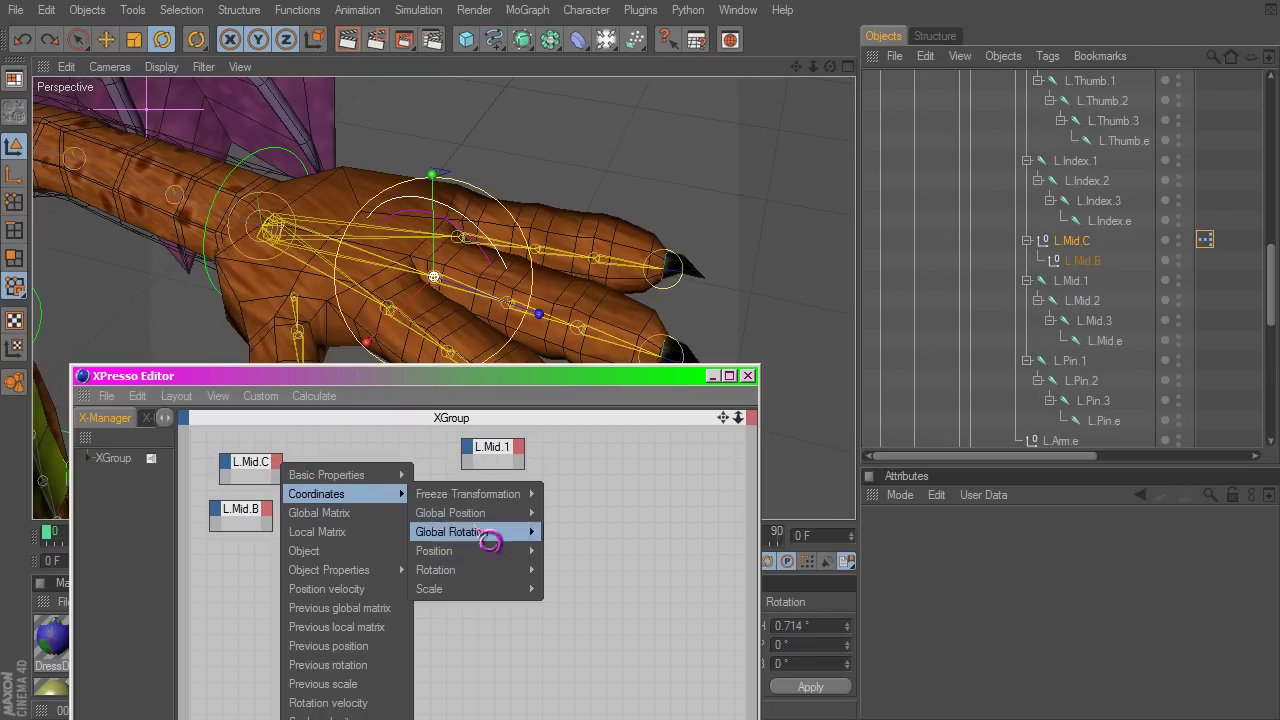
{"action": "mouse_move", "coordinate": [466, 570]}
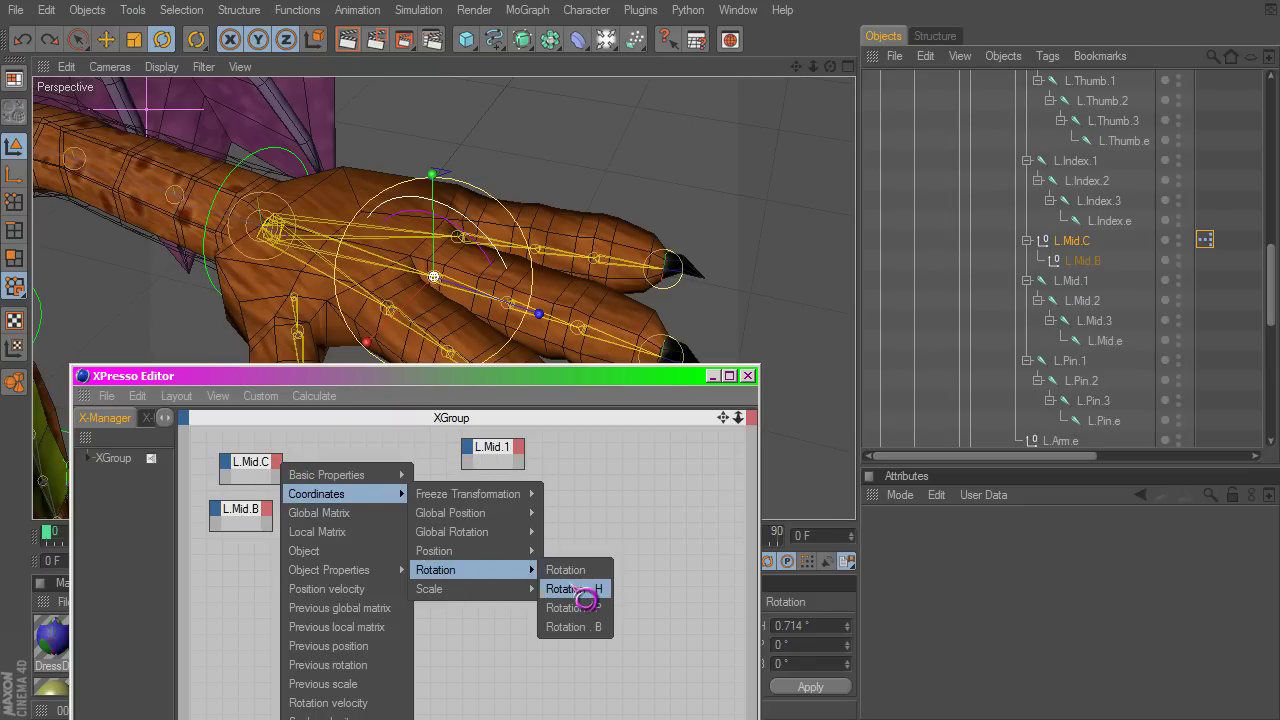
{"action": "left_click", "coordinate": [575, 589]}
{"action": "left_click", "coordinate": [280, 476]}
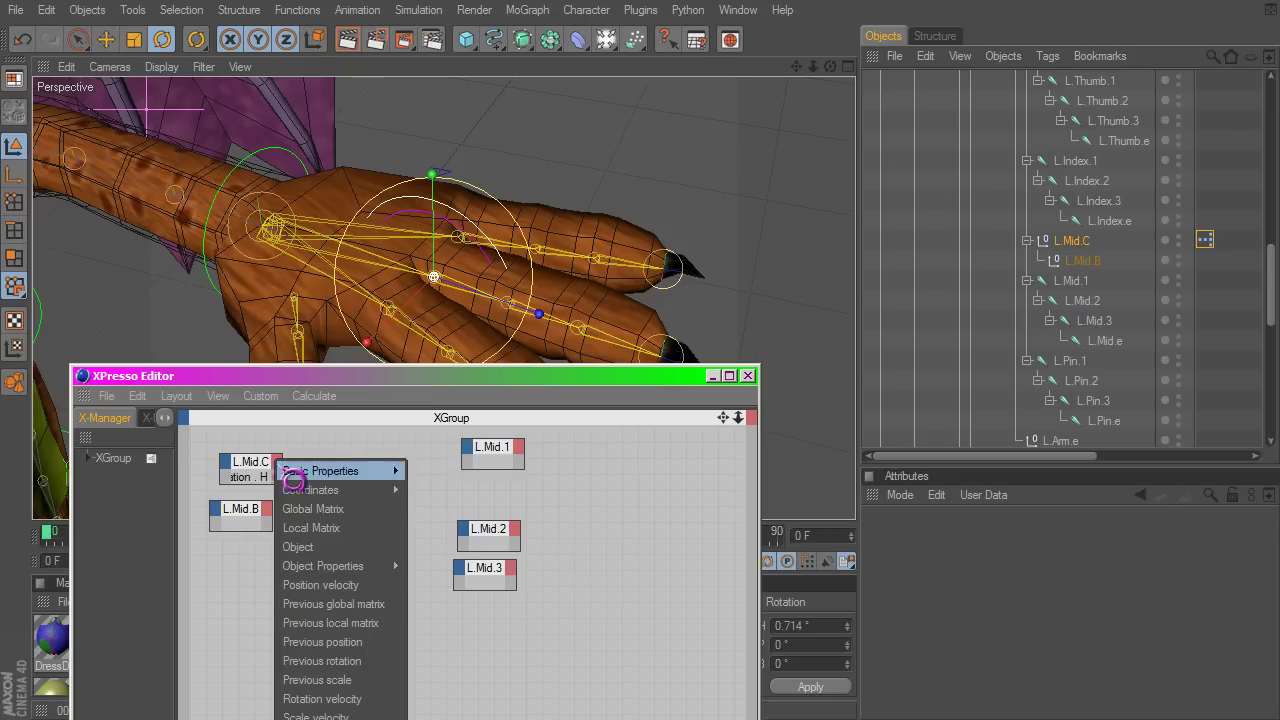
{"action": "mouse_move", "coordinate": [330, 490]}
{"action": "mouse_move", "coordinate": [466, 578]}
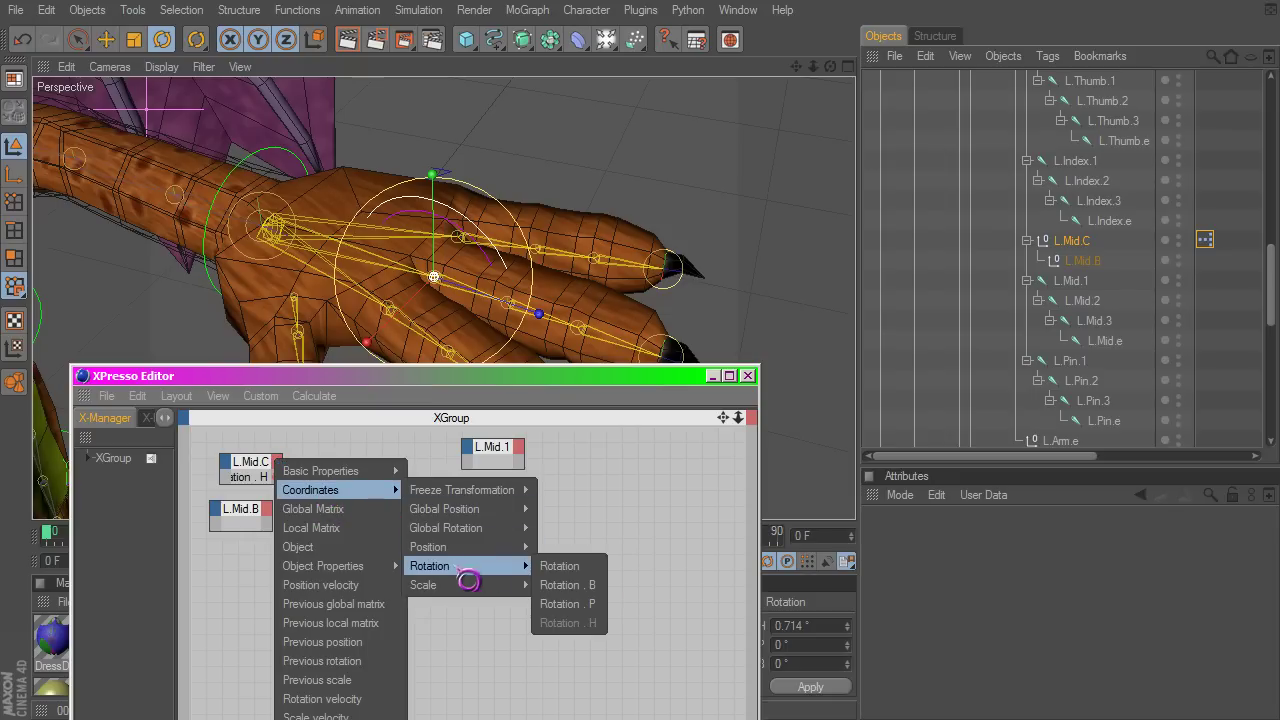
{"action": "left_click", "coordinate": [580, 604]}
{"action": "left_click", "coordinate": [287, 477]}
{"action": "mouse_move", "coordinate": [305, 495]}
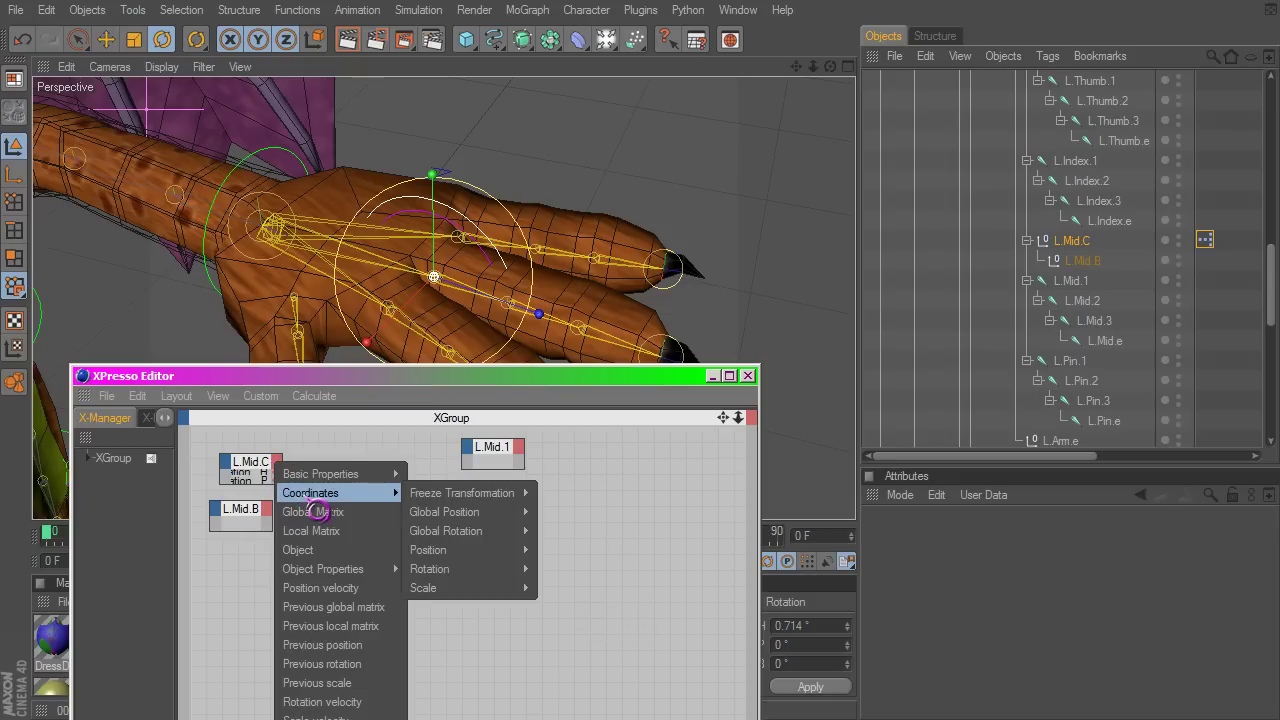
{"action": "mouse_move", "coordinate": [495, 579]}
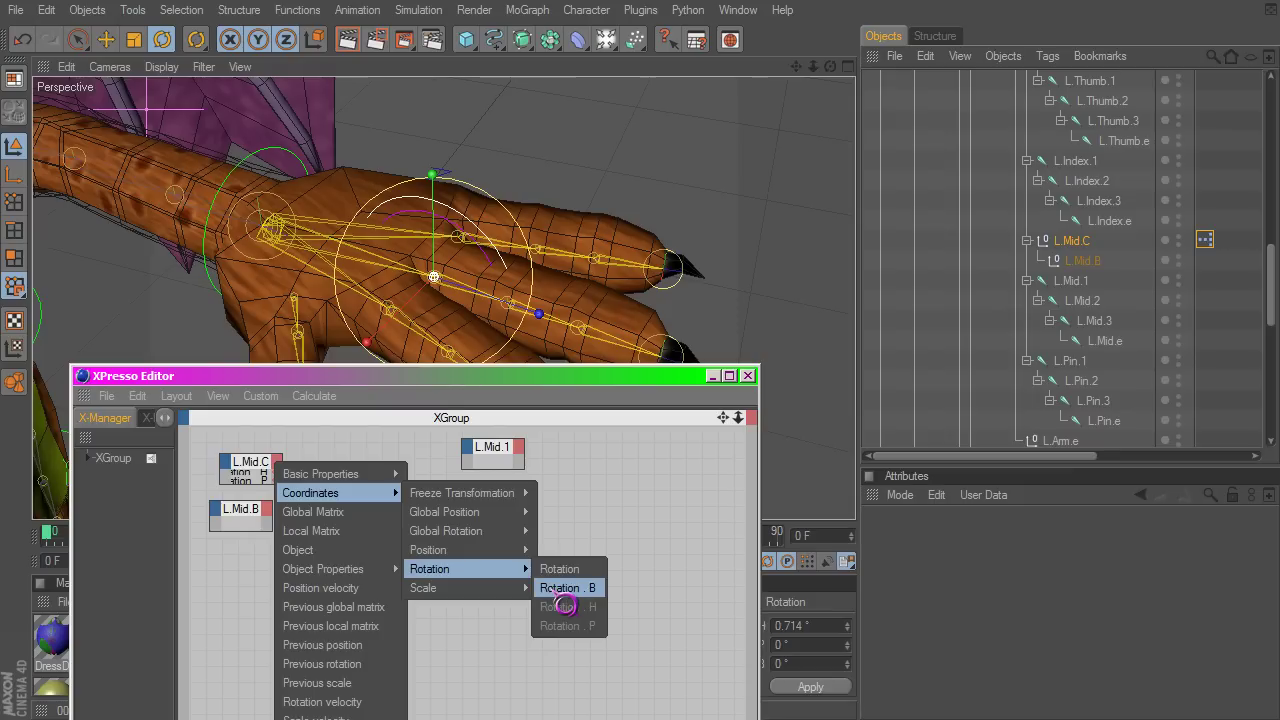
{"action": "left_click", "coordinate": [562, 590]}
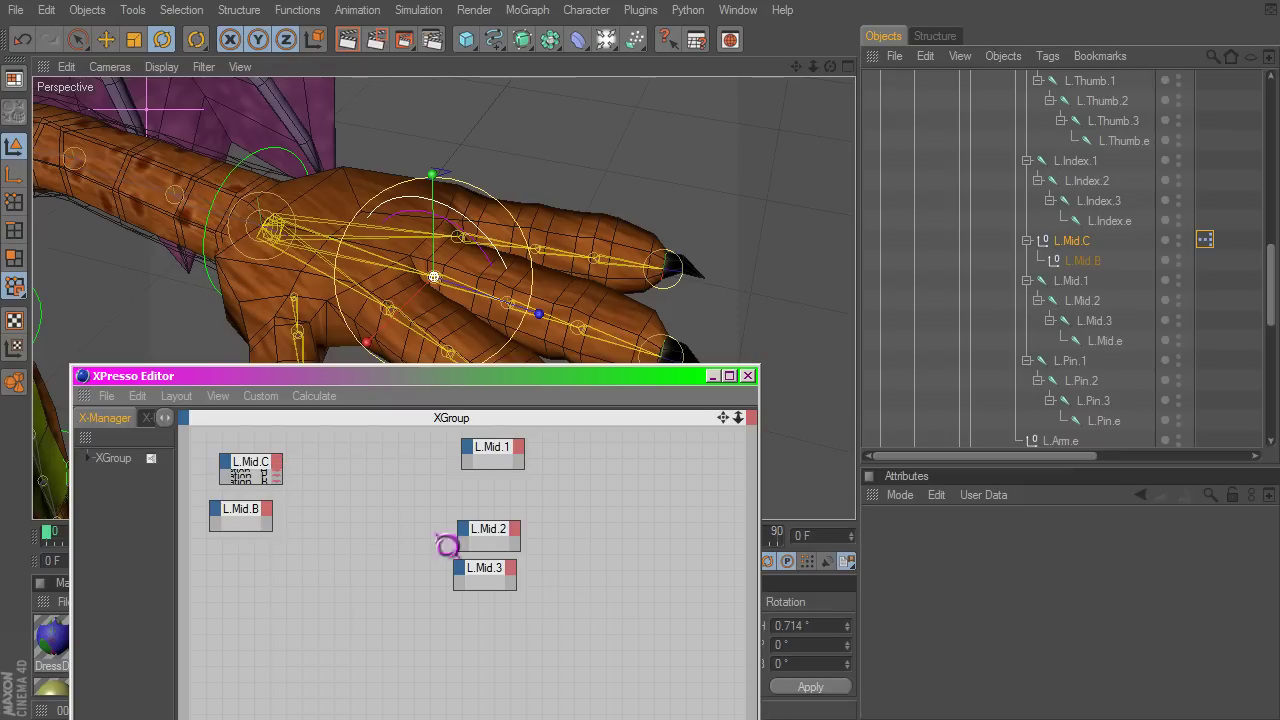
Add Rotation.H, Rotation.P and Rotation.B input ports to the L.Mid.1 node.
{"action": "left_click", "coordinate": [468, 447]}
{"action": "mouse_move", "coordinate": [520, 476]}
{"action": "mouse_move", "coordinate": [630, 552]}
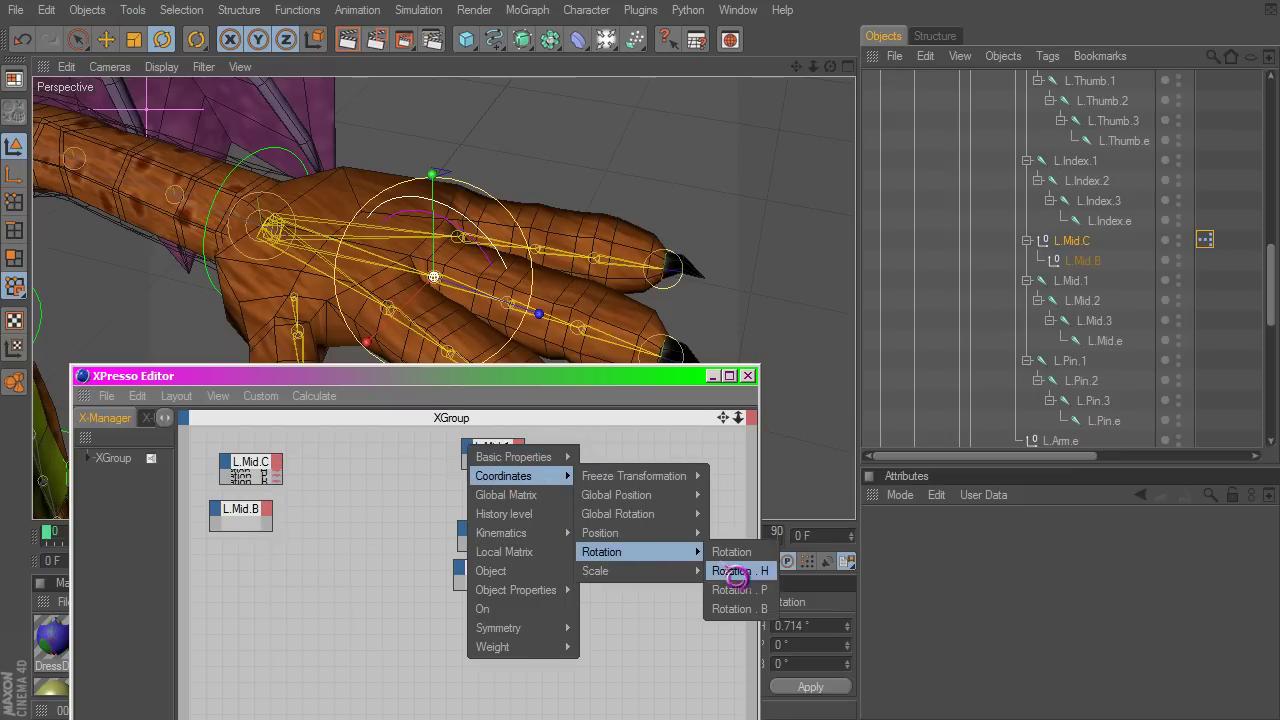
{"action": "left_click", "coordinate": [736, 571]}
{"action": "left_click", "coordinate": [468, 449]}
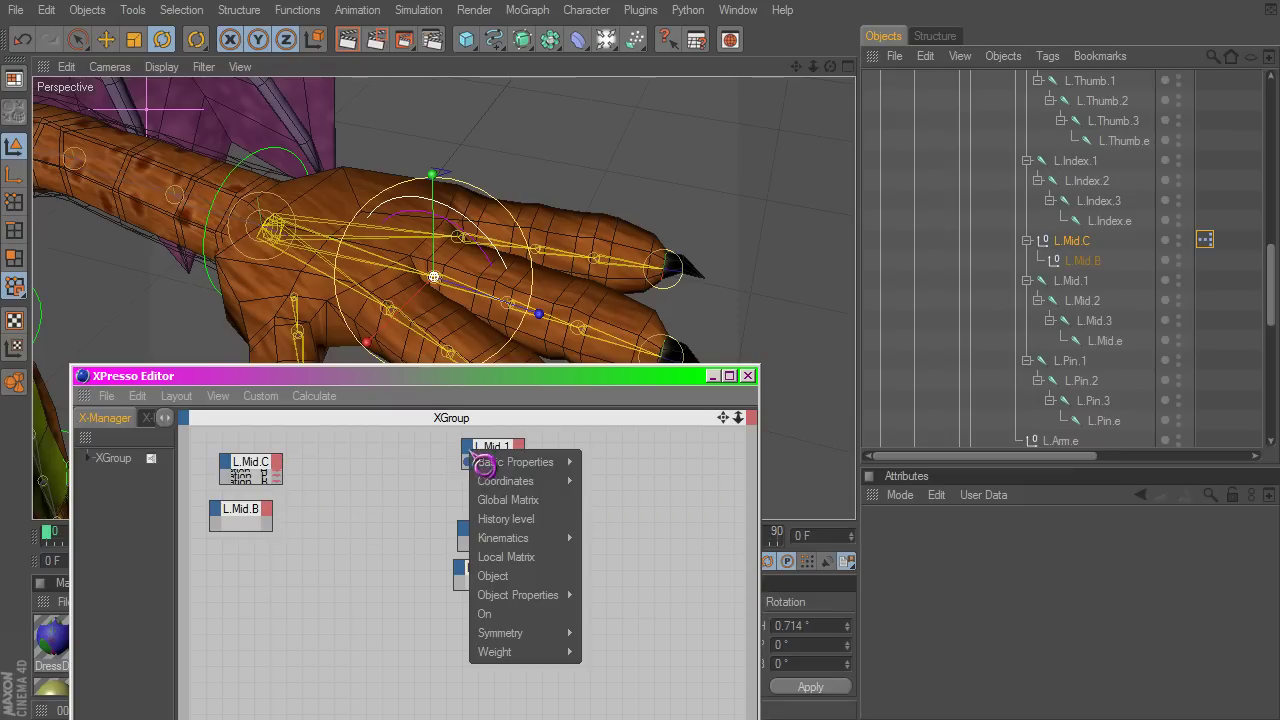
{"action": "mouse_move", "coordinate": [520, 481]}
{"action": "mouse_move", "coordinate": [648, 566]}
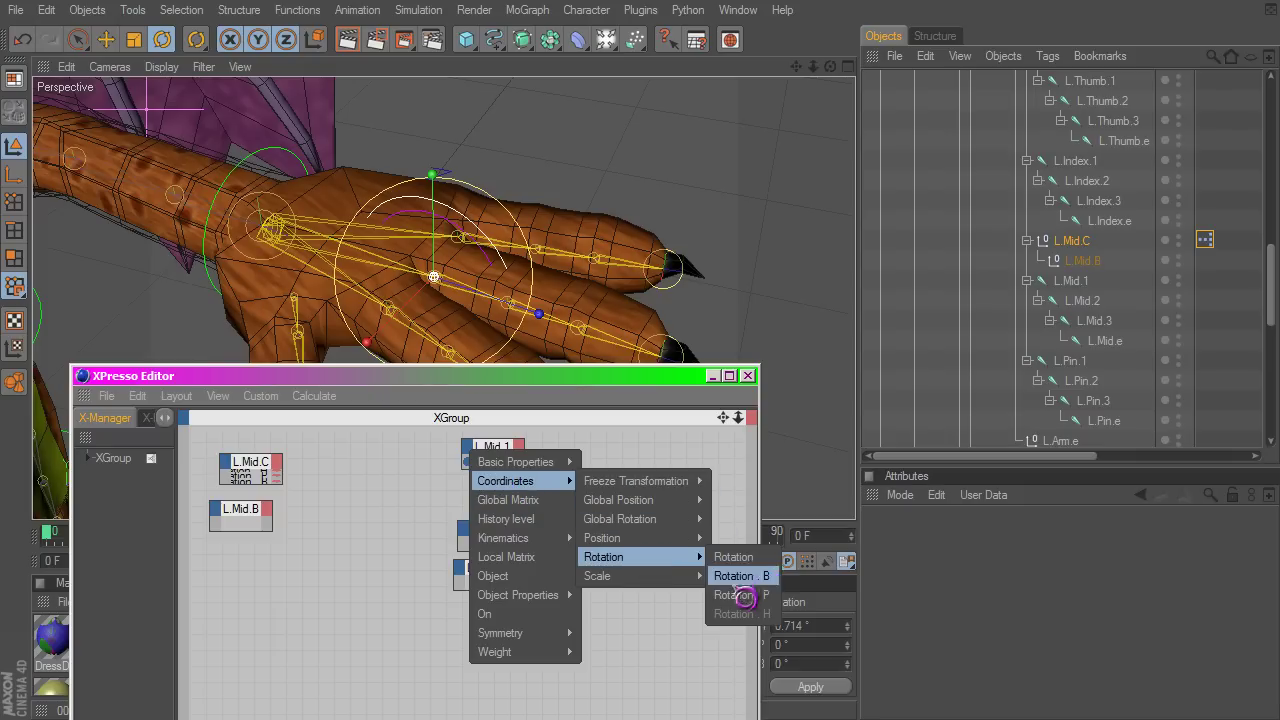
{"action": "left_click", "coordinate": [736, 595]}
{"action": "left_click", "coordinate": [468, 449]}
{"action": "mouse_move", "coordinate": [505, 478]}
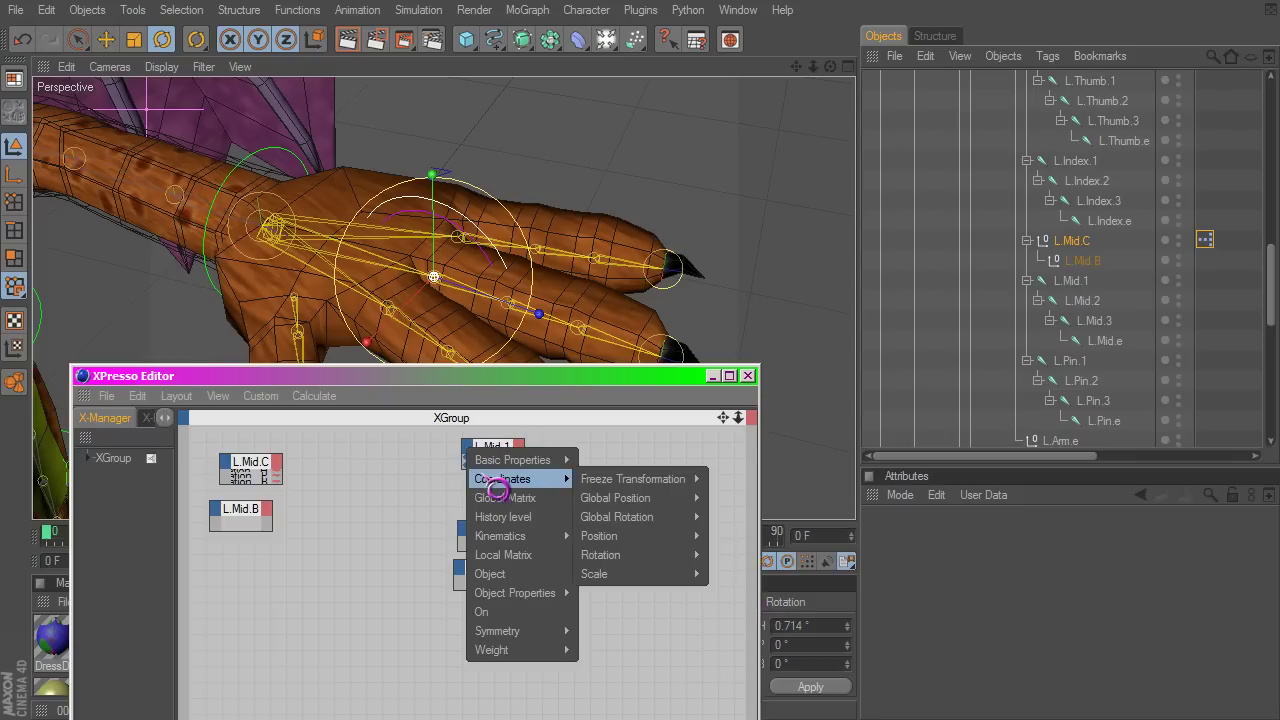
{"action": "mouse_move", "coordinate": [640, 555]}
{"action": "left_click", "coordinate": [737, 574]}
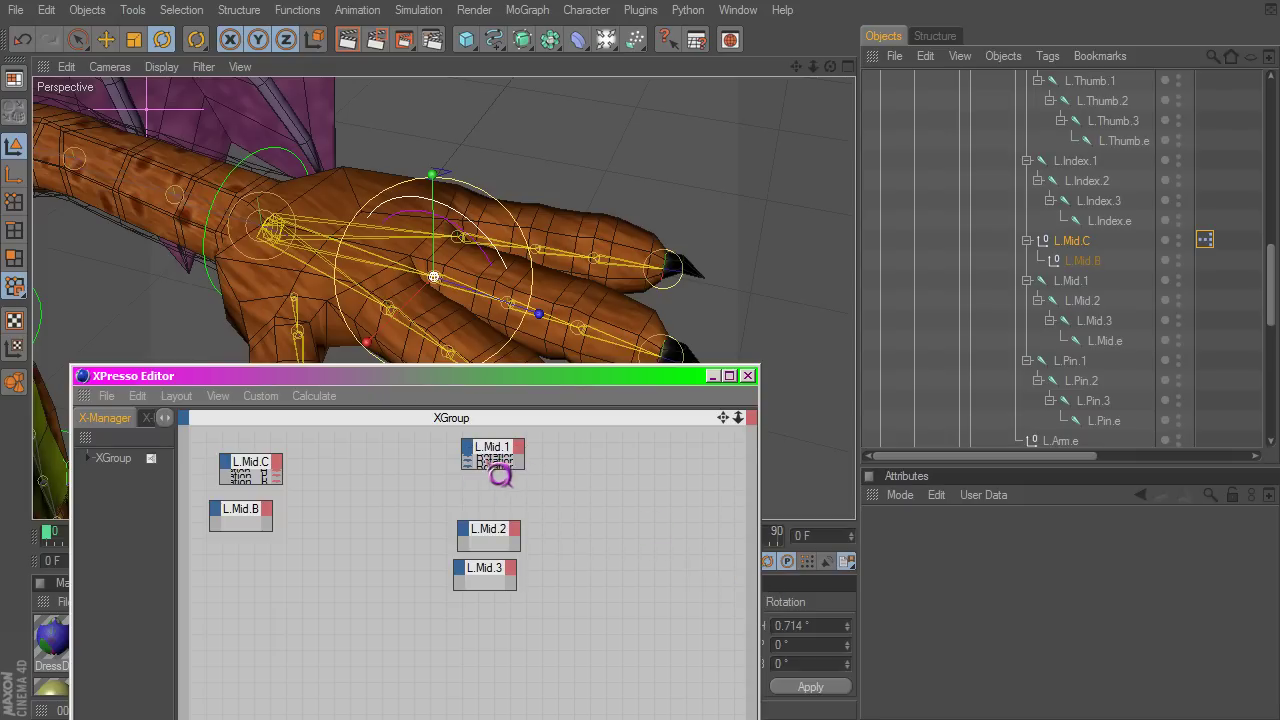
Resize the L.Mid.1 and L.Mid.C nodes to show all their rotation ports compactly, and place L.Mid.B just below L.Mid.C.
{"action": "right_click", "coordinate": [492, 455]}
{"action": "left_click", "coordinate": [530, 590]}
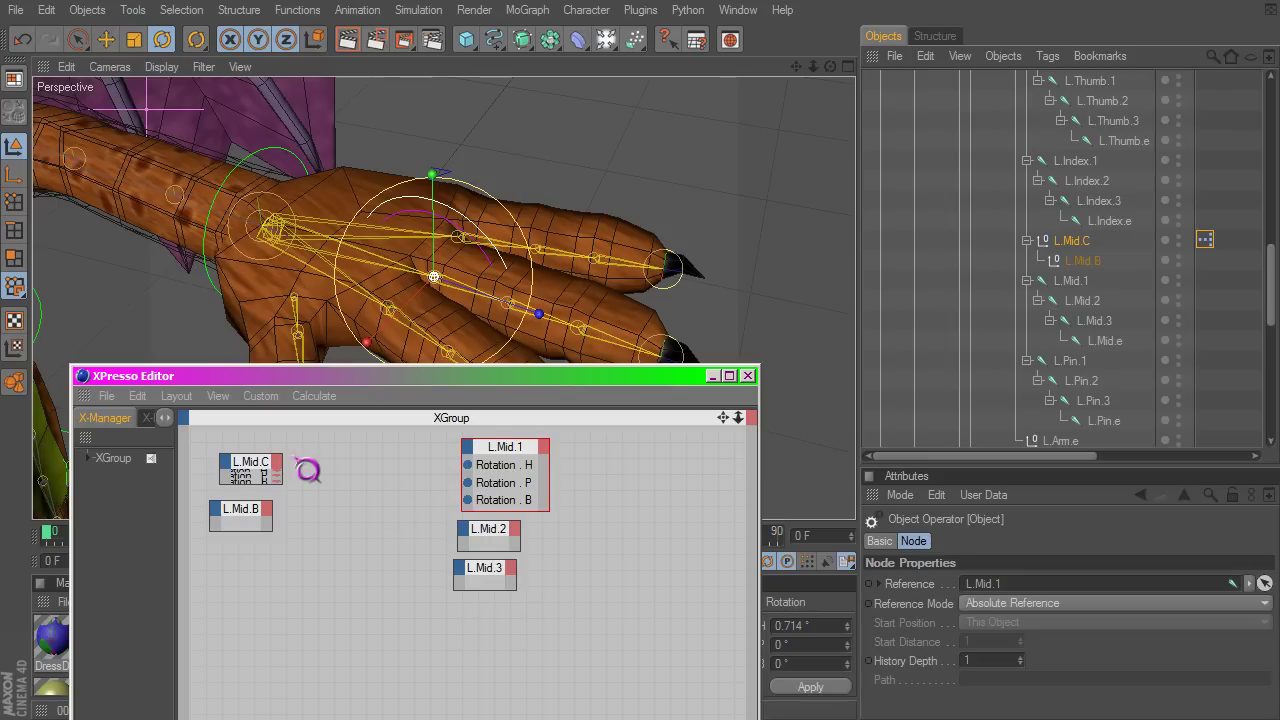
{"action": "right_click", "coordinate": [268, 477]}
{"action": "left_click", "coordinate": [297, 612]}
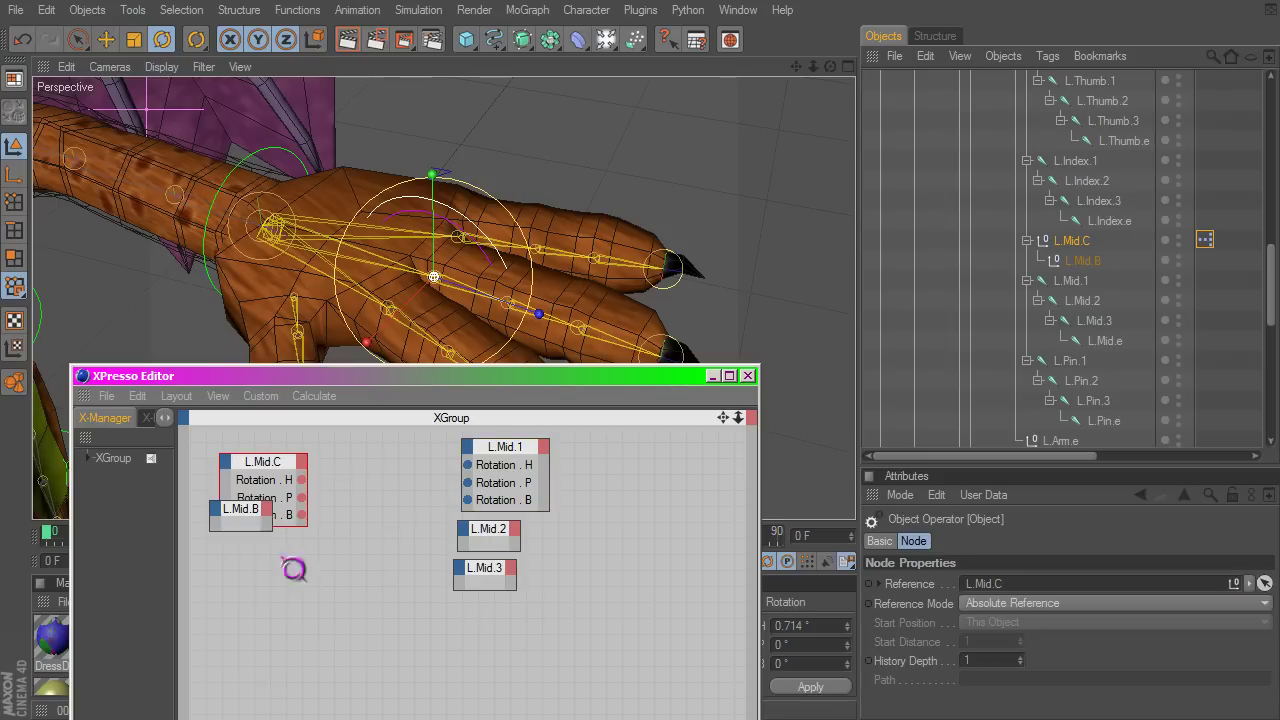
{"action": "left_click_drag", "start_coordinate": [298, 541], "coordinate": [296, 524]}
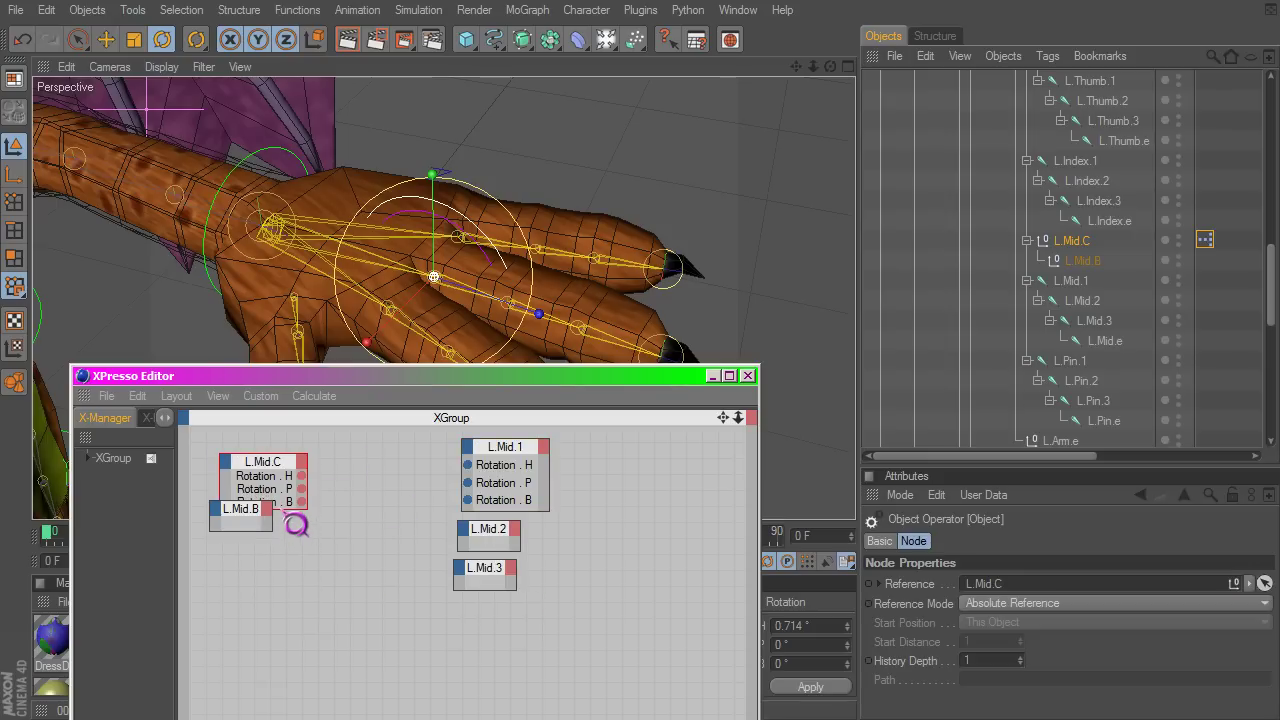
{"action": "left_click_drag", "start_coordinate": [510, 528], "coordinate": [505, 496]}
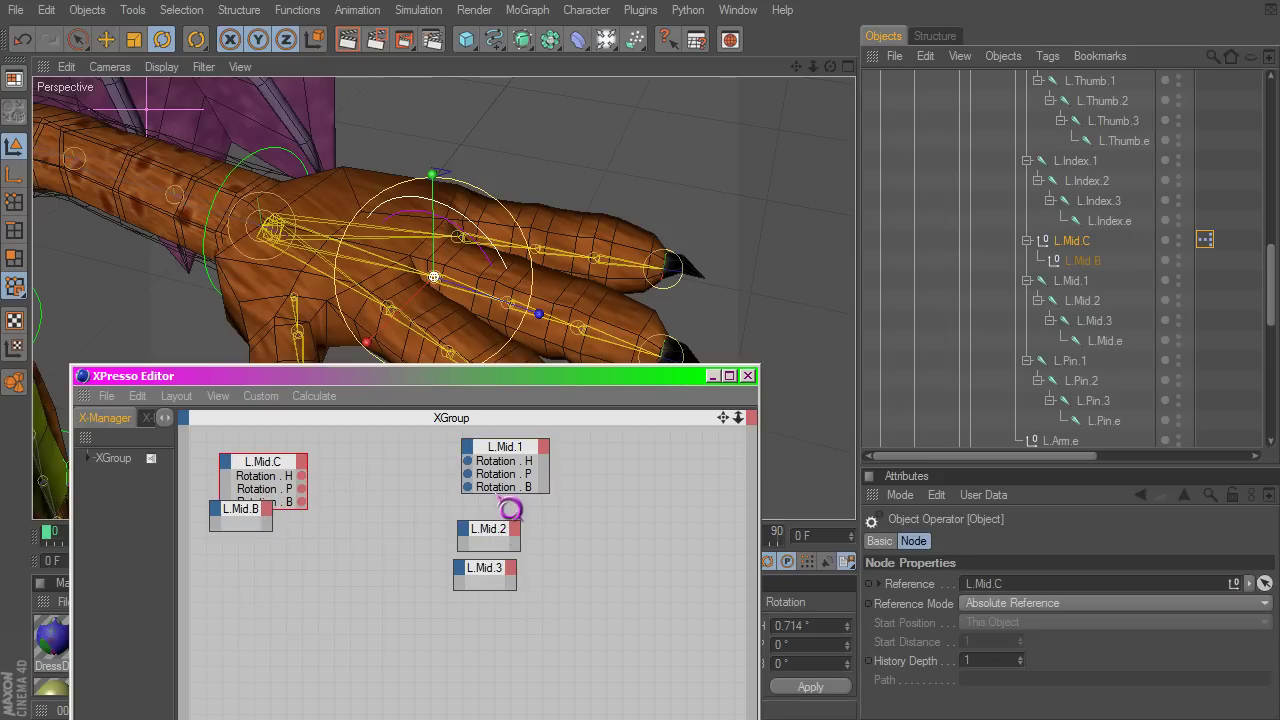
{"action": "left_click_drag", "start_coordinate": [255, 525], "coordinate": [287, 555]}
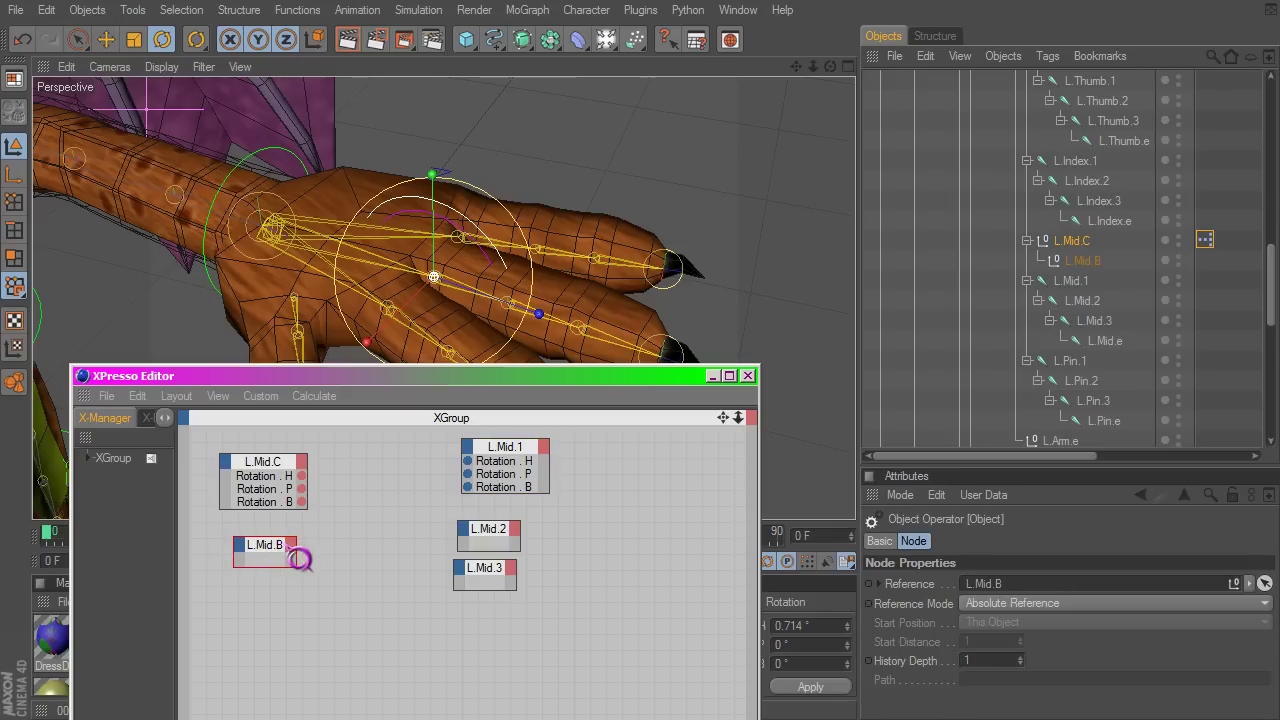
Add a Rotation.P output port to the L.Mid.B node and widen the node to show the full port name.
{"action": "left_click", "coordinate": [291, 547]}
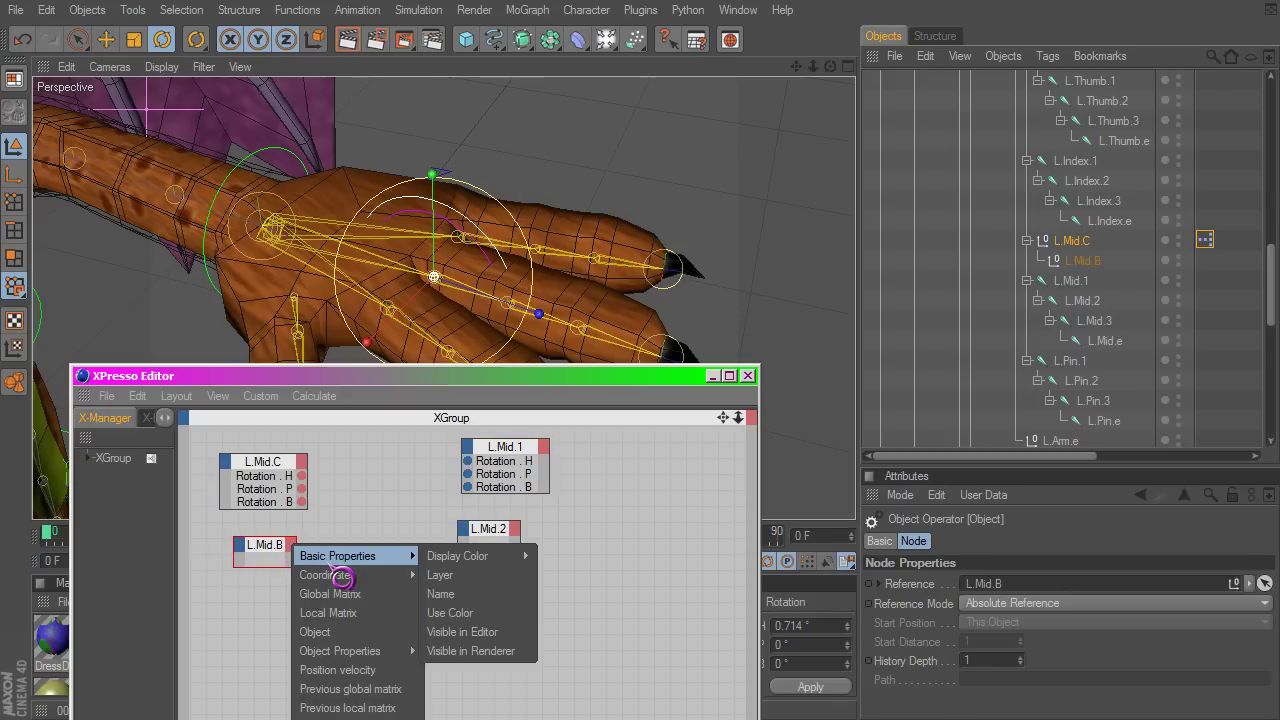
{"action": "mouse_move", "coordinate": [400, 580]}
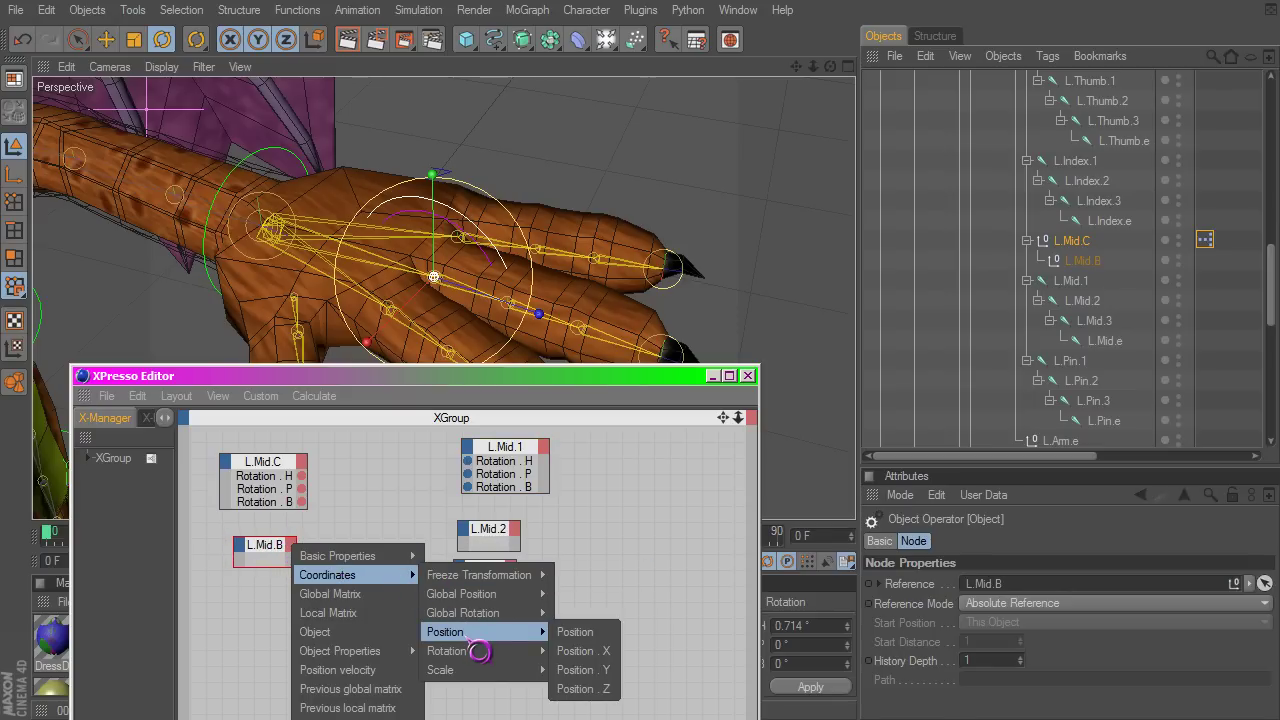
{"action": "mouse_move", "coordinate": [470, 651]}
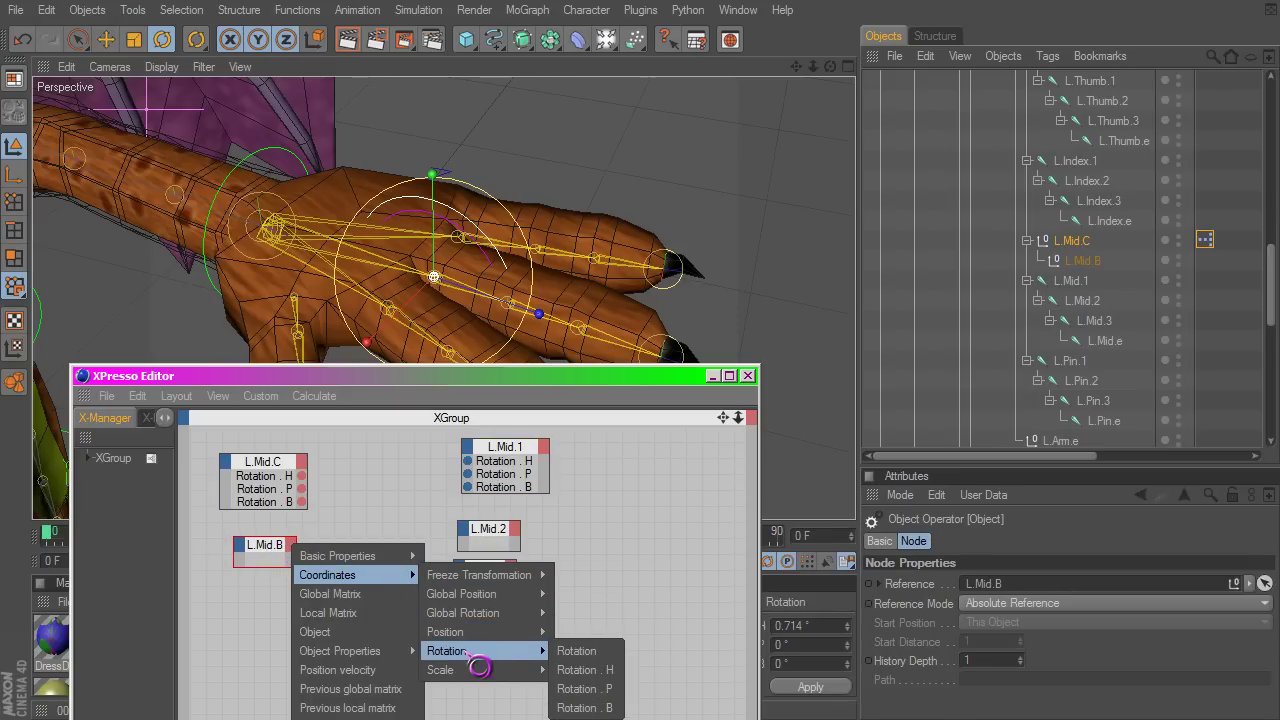
{"action": "left_click", "coordinate": [585, 689]}
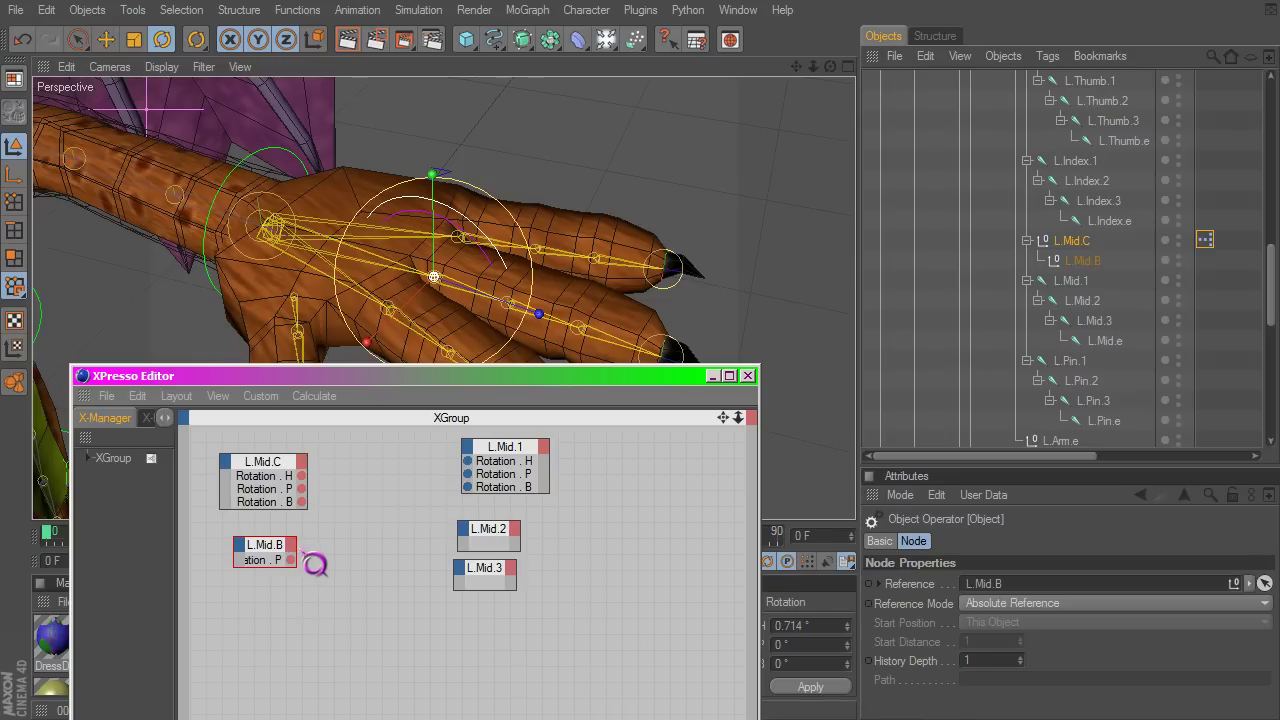
{"action": "left_click_drag", "start_coordinate": [312, 565], "coordinate": [333, 570]}
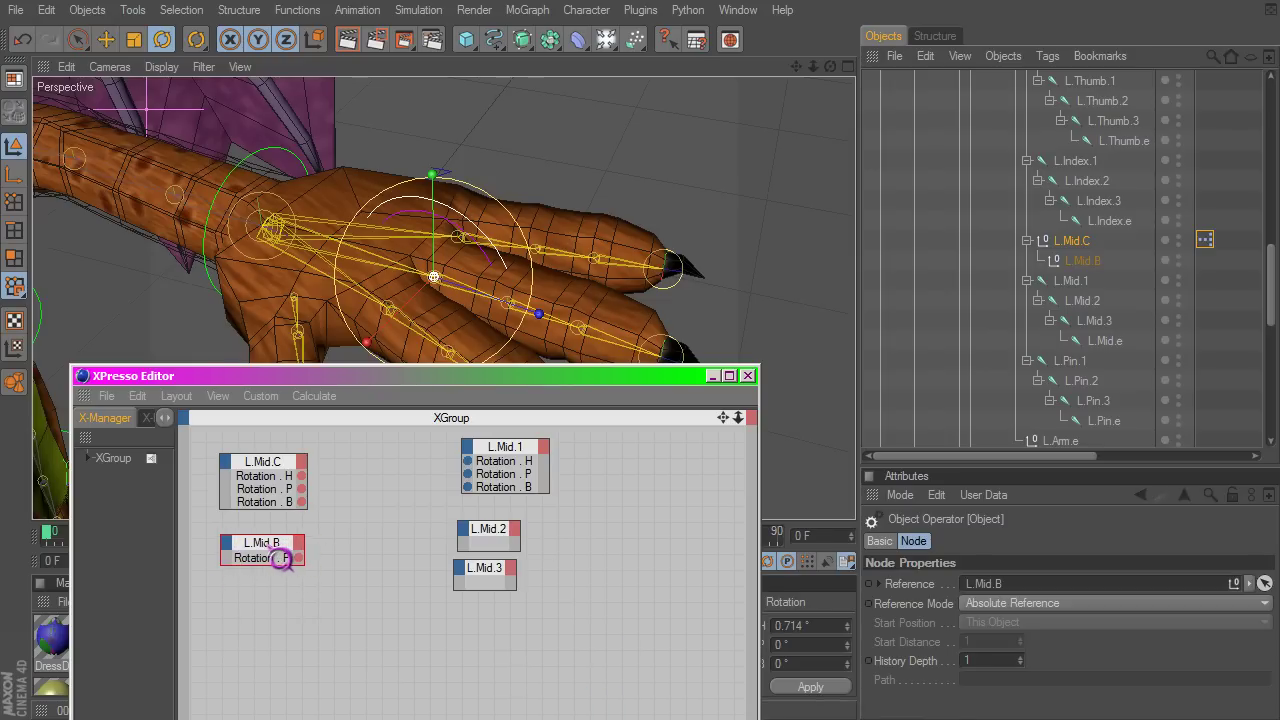
Try rotating the L.Mid.C null around its different axes in the viewport, undoing each test rotation.
{"action": "left_click_drag", "start_coordinate": [349, 383], "coordinate": [386, 637]}
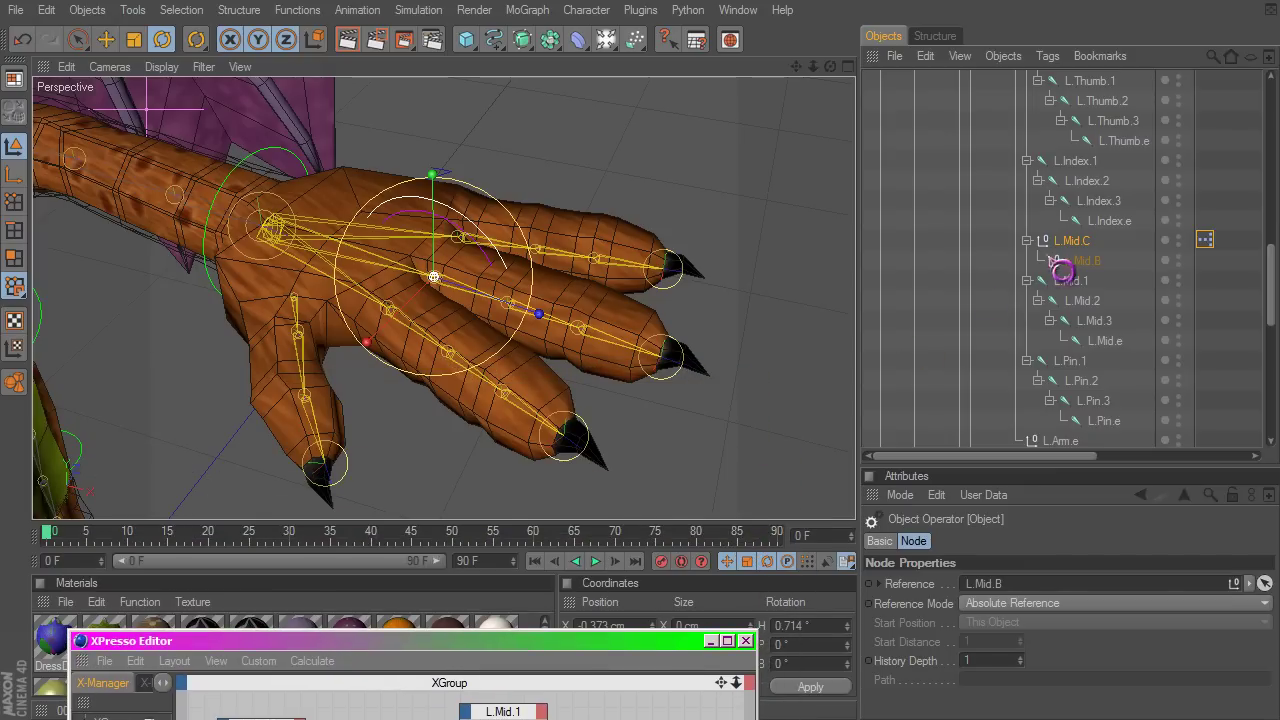
{"action": "left_click_drag", "start_coordinate": [1062, 270], "coordinate": [1076, 260]}
{"action": "left_click_drag", "start_coordinate": [397, 343], "coordinate": [398, 349]}
{"action": "left_click_drag", "start_coordinate": [669, 645], "coordinate": [593, 640]}
{"action": "key", "text": "ctrl+z"}
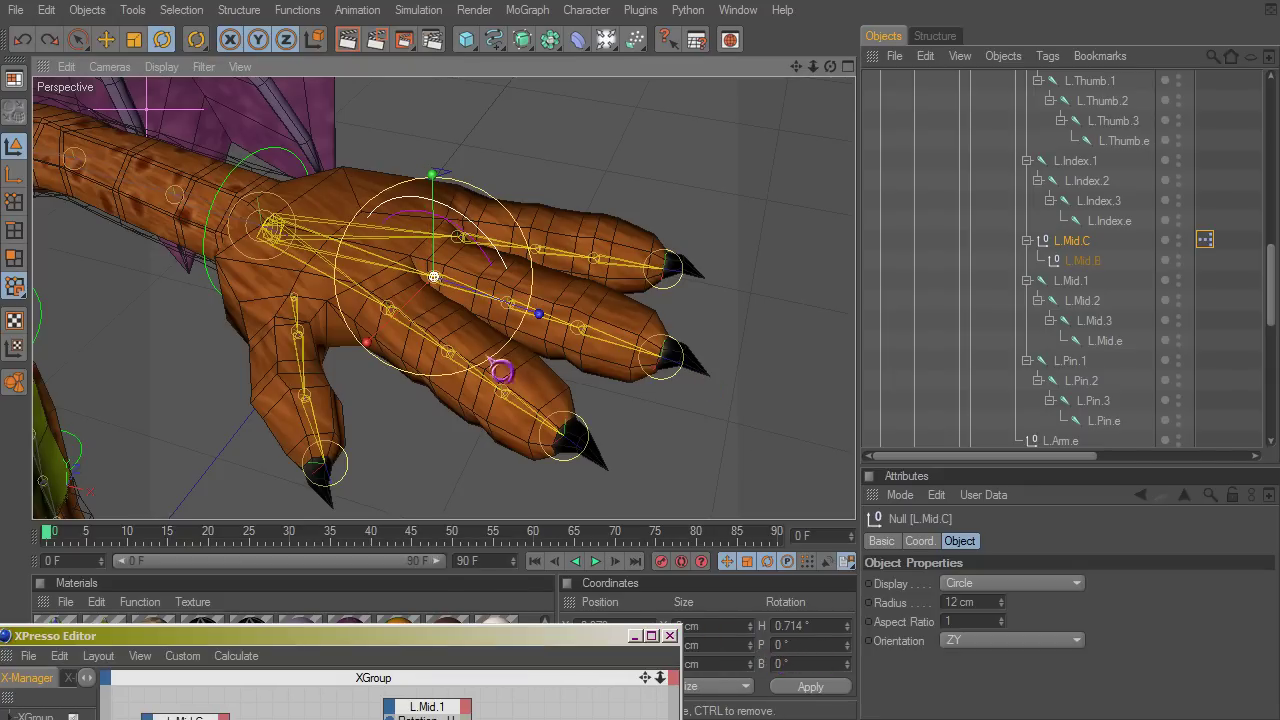
{"action": "mouse_move", "coordinate": [673, 500]}
{"action": "left_mouse_down"}
{"action": "mouse_move", "coordinate": [646, 500]}
{"action": "mouse_move", "coordinate": [679, 500]}
{"action": "left_mouse_up"}
{"action": "key", "text": "ctrl+z"}
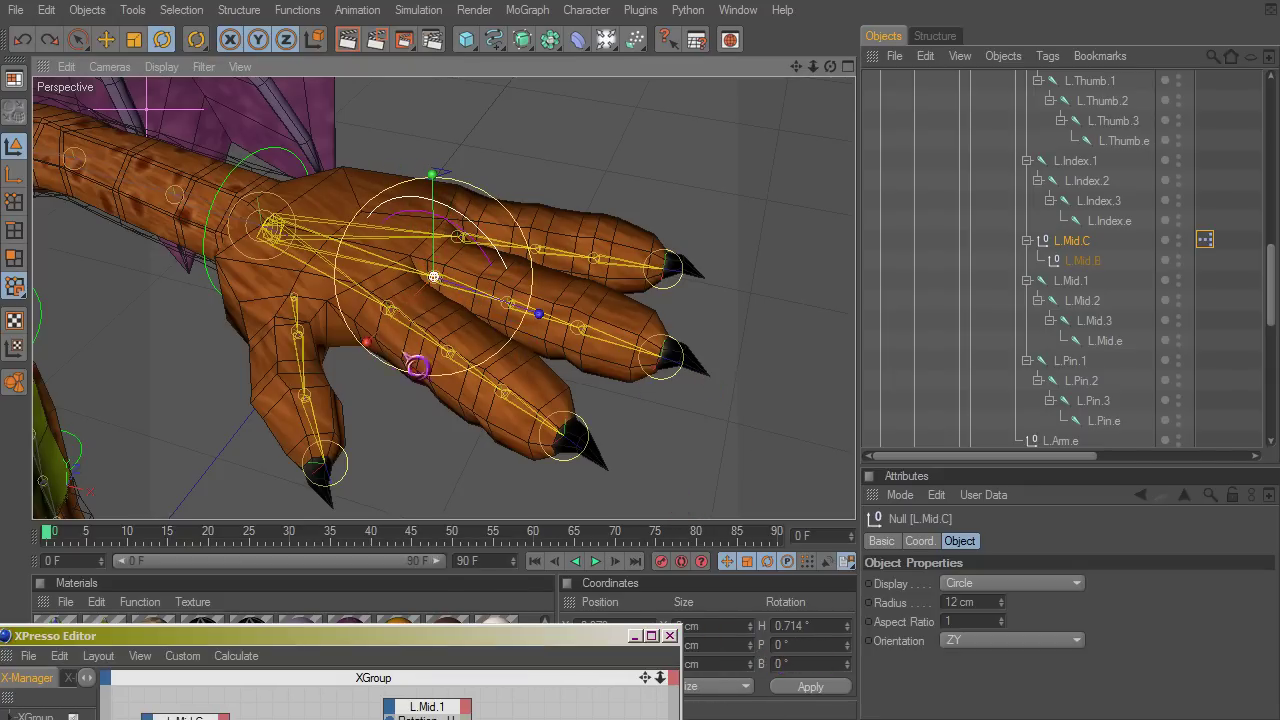
{"action": "left_click_drag", "start_coordinate": [677, 500], "coordinate": [645, 514]}
{"action": "key", "text": "ctrl+z"}
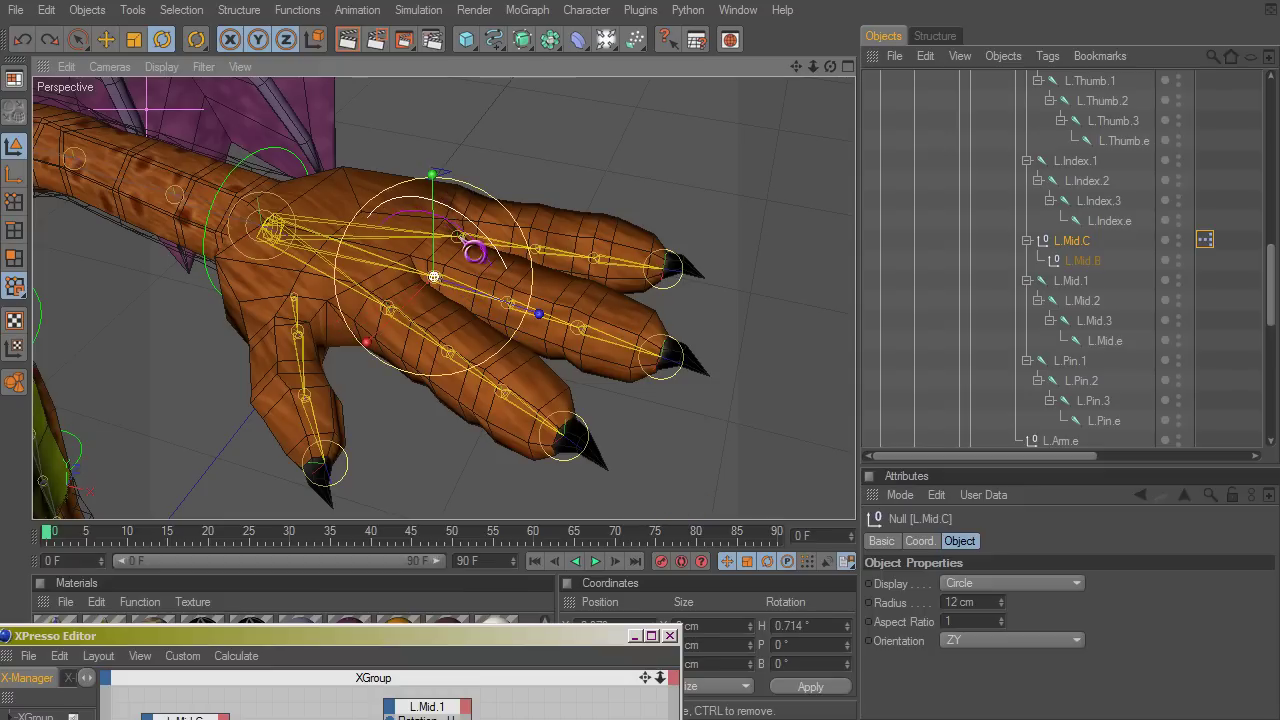
{"action": "left_click_drag", "start_coordinate": [655, 488], "coordinate": [690, 484]}
{"action": "key", "text": "ctrl+z"}
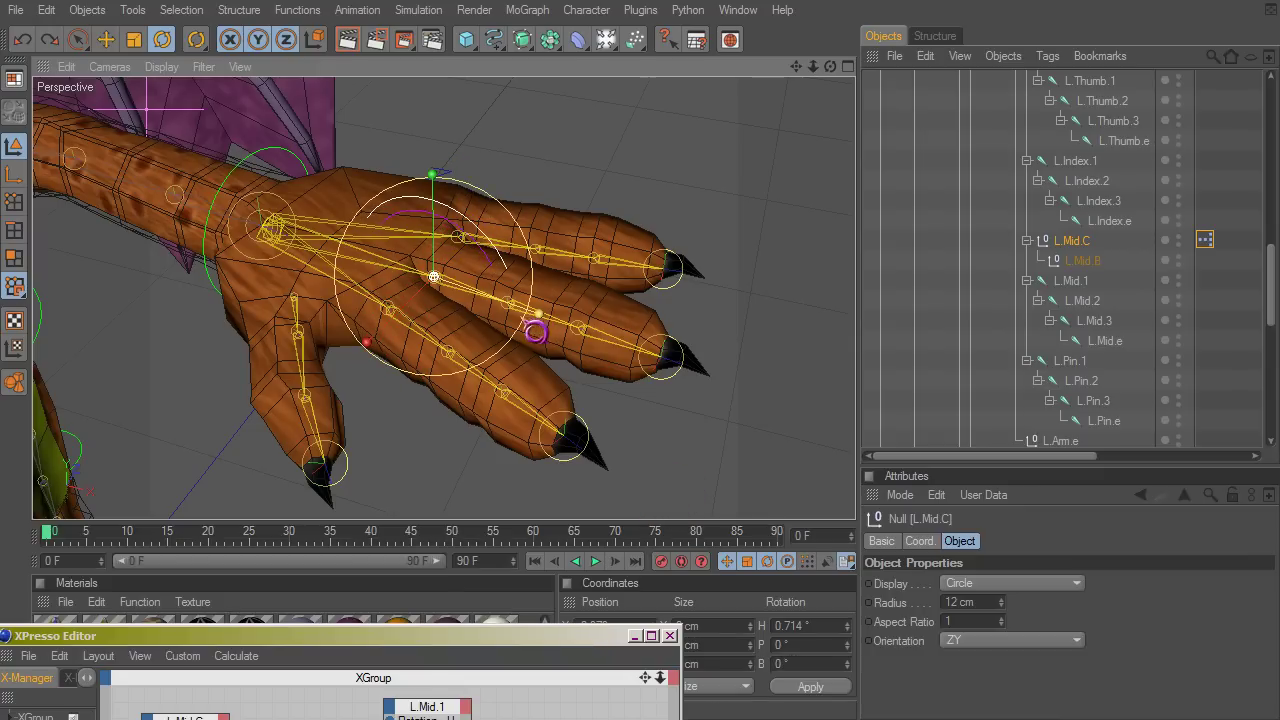
Add a Rotation.P input port to the L.Mid.2 node.
{"action": "middle_click_drag", "start_coordinate": [462, 336], "coordinate": [500, 322], "text": "alt"}
{"action": "left_click_drag", "start_coordinate": [641, 500], "coordinate": [662, 486], "text": "alt"}
{"action": "left_click", "coordinate": [484, 636]}
{"action": "left_click_drag", "start_coordinate": [498, 650], "coordinate": [566, 405]}
{"action": "left_click", "coordinate": [473, 557]}
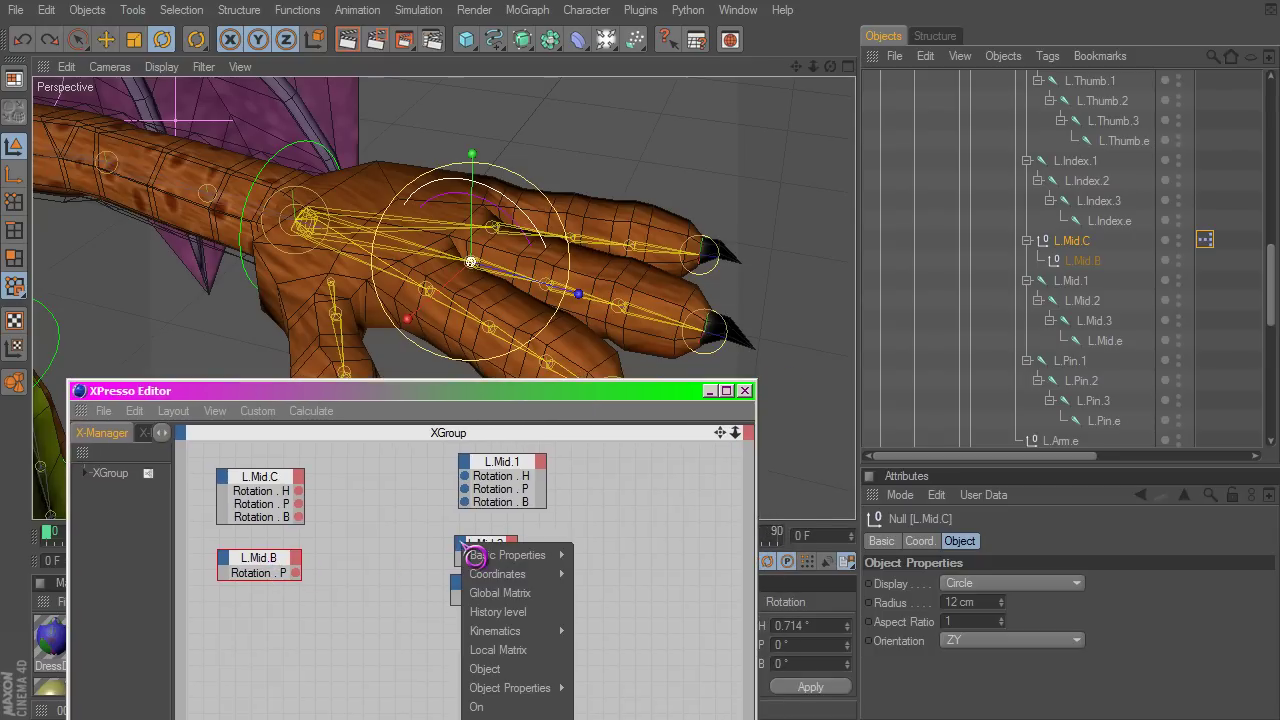
{"action": "mouse_move", "coordinate": [509, 574]}
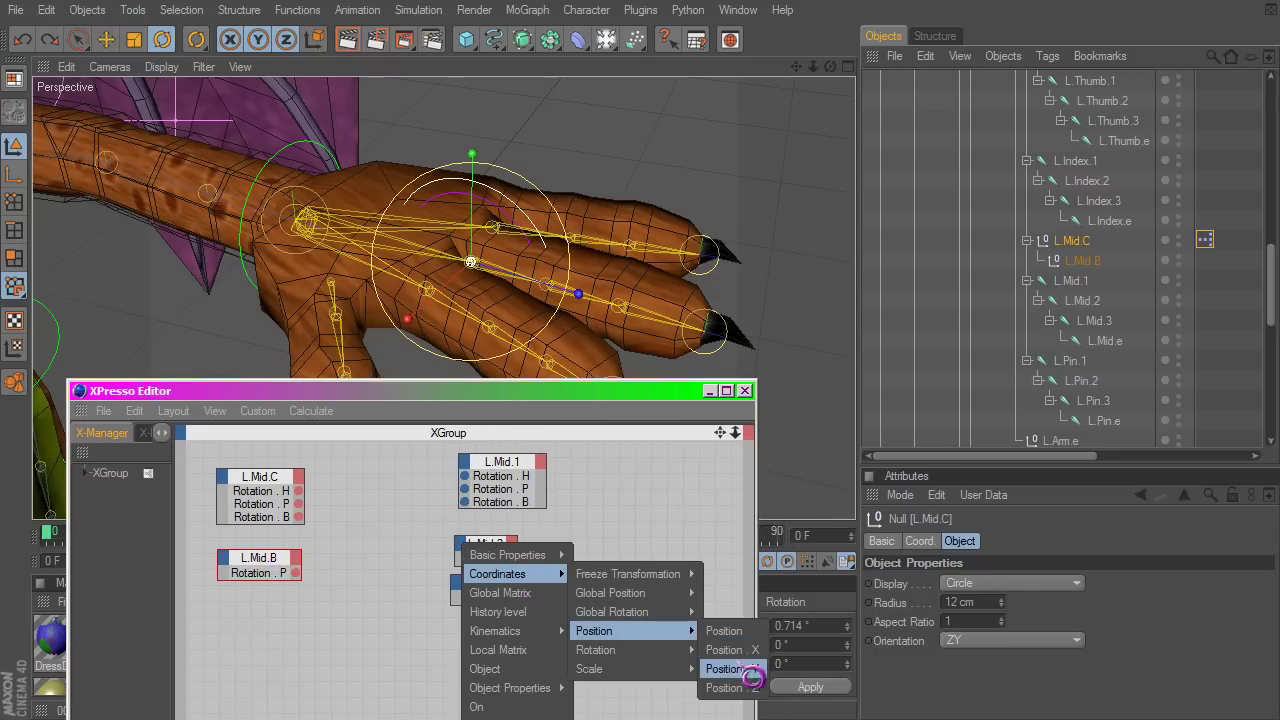
{"action": "mouse_move", "coordinate": [625, 652]}
{"action": "left_click", "coordinate": [733, 688]}
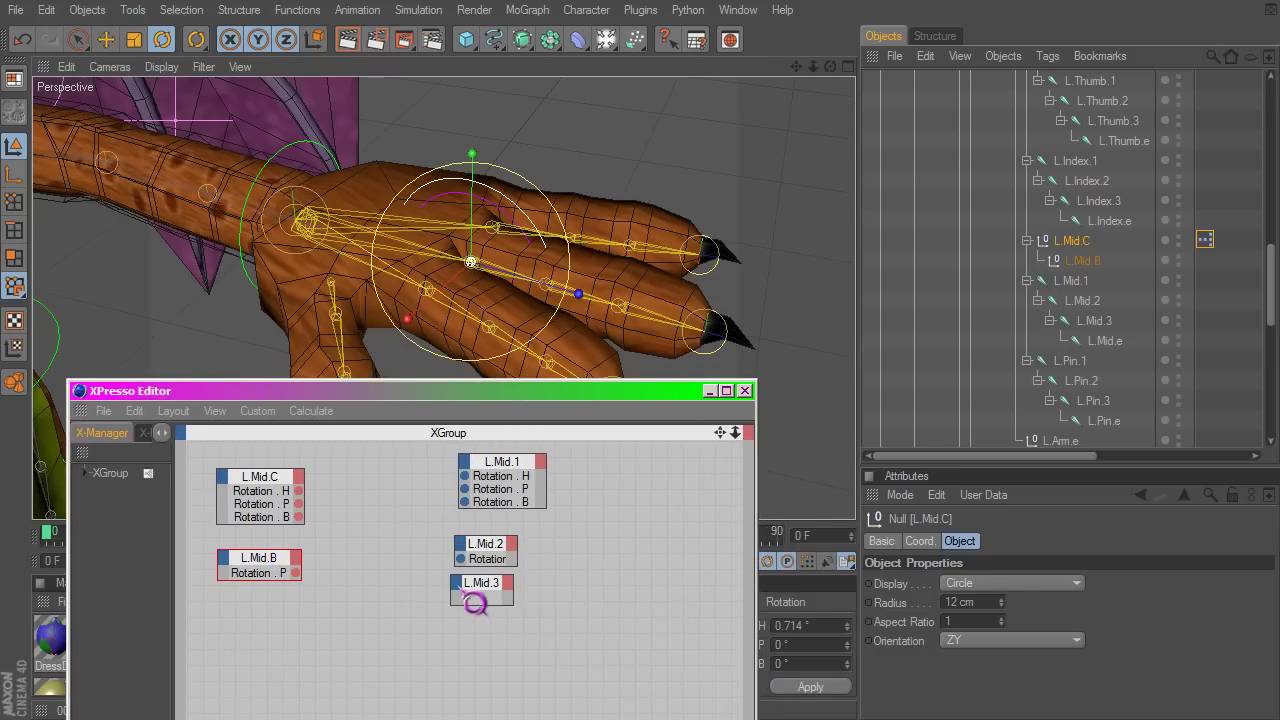
Add a Rotation.P input port to the L.Mid.3 node and widen the L.Mid.2 and L.Mid.3 nodes to show the port names.
{"action": "left_click", "coordinate": [463, 591]}
{"action": "mouse_move", "coordinate": [520, 617]}
{"action": "mouse_move", "coordinate": [640, 693]}
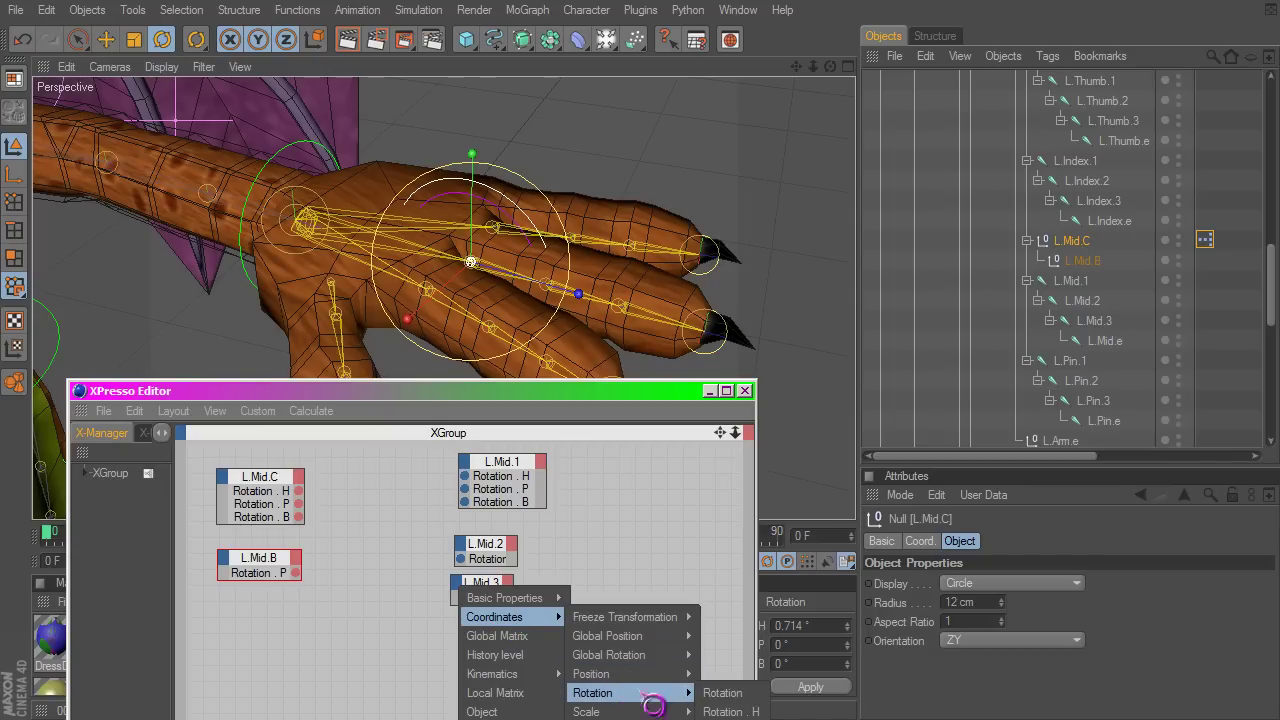
{"action": "left_click", "coordinate": [722, 693]}
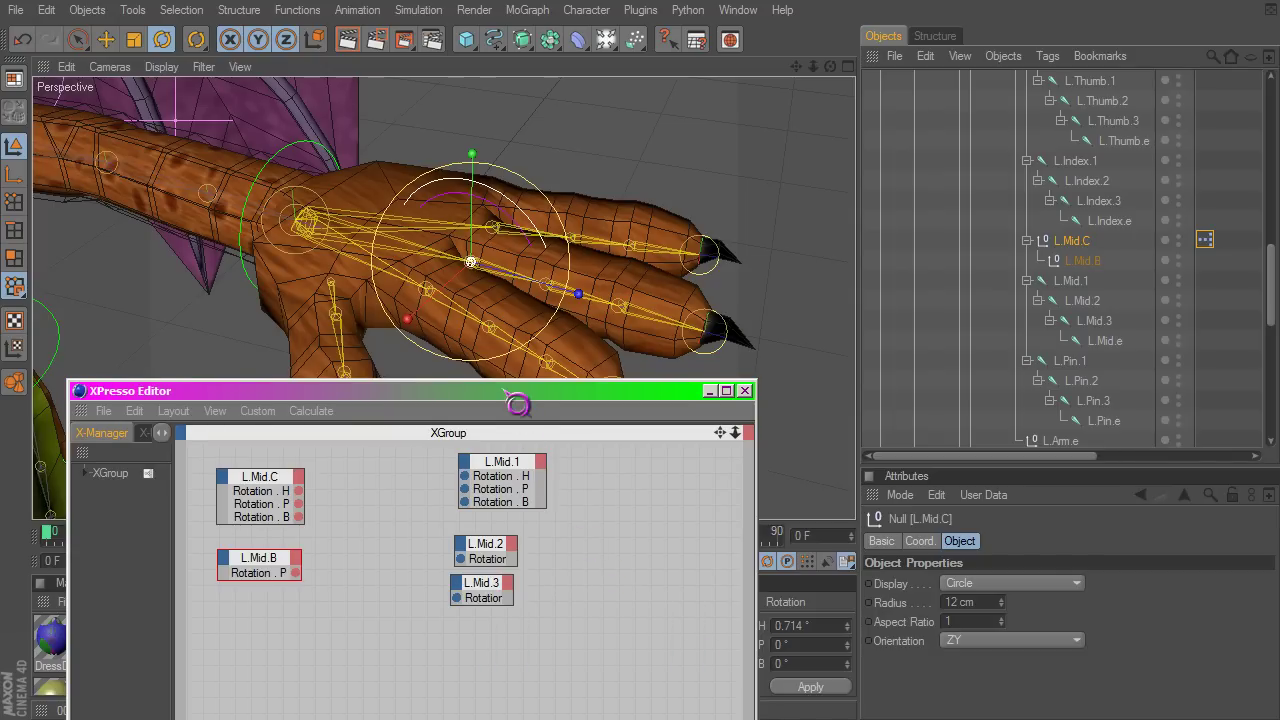
{"action": "left_click_drag", "start_coordinate": [517, 404], "coordinate": [505, 385]}
{"action": "left_click_drag", "start_coordinate": [505, 538], "coordinate": [519, 579]}
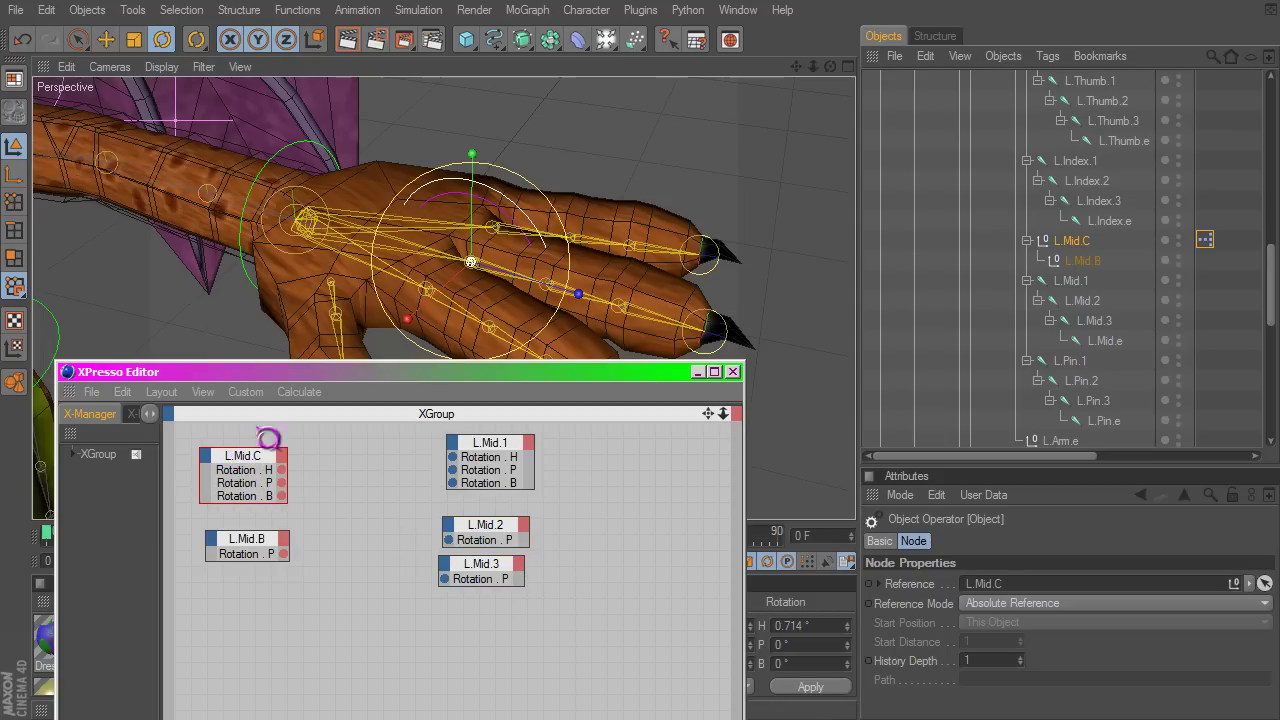
Connect L.Mid.C's Rotation.H, P and B to the matching L.Mid.1 inputs, and its Rotation.P also to L.Mid.2 and L.Mid.3.
{"action": "left_click_drag", "start_coordinate": [308, 375], "coordinate": [342, 433]}
{"action": "left_click_drag", "start_coordinate": [318, 528], "coordinate": [486, 515]}
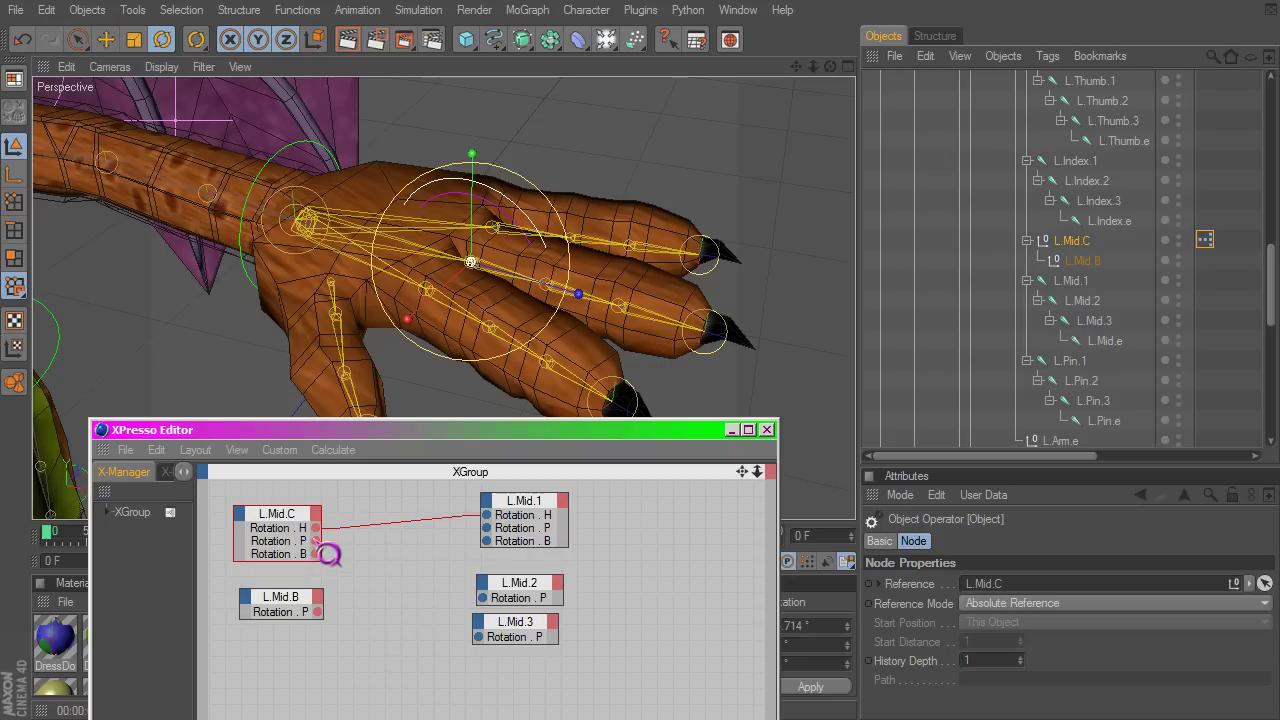
{"action": "left_click_drag", "start_coordinate": [317, 541], "coordinate": [491, 535]}
{"action": "left_click_drag", "start_coordinate": [316, 554], "coordinate": [486, 541]}
{"action": "left_click_drag", "start_coordinate": [318, 553], "coordinate": [483, 598]}
{"action": "left_click_drag", "start_coordinate": [320, 554], "coordinate": [491, 646]}
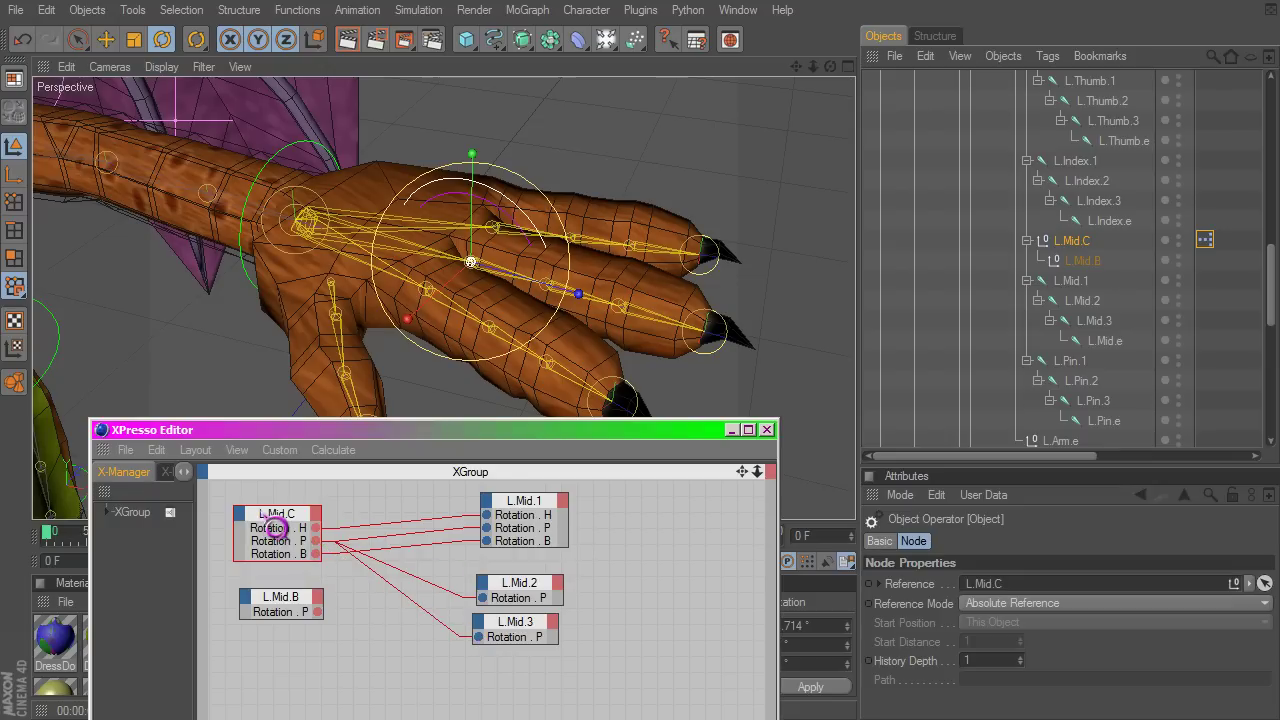
Try rotating the L.Mid.C null in the viewport to curl the middle finger, and undo the test rotations.
{"action": "left_click", "coordinate": [1054, 245]}
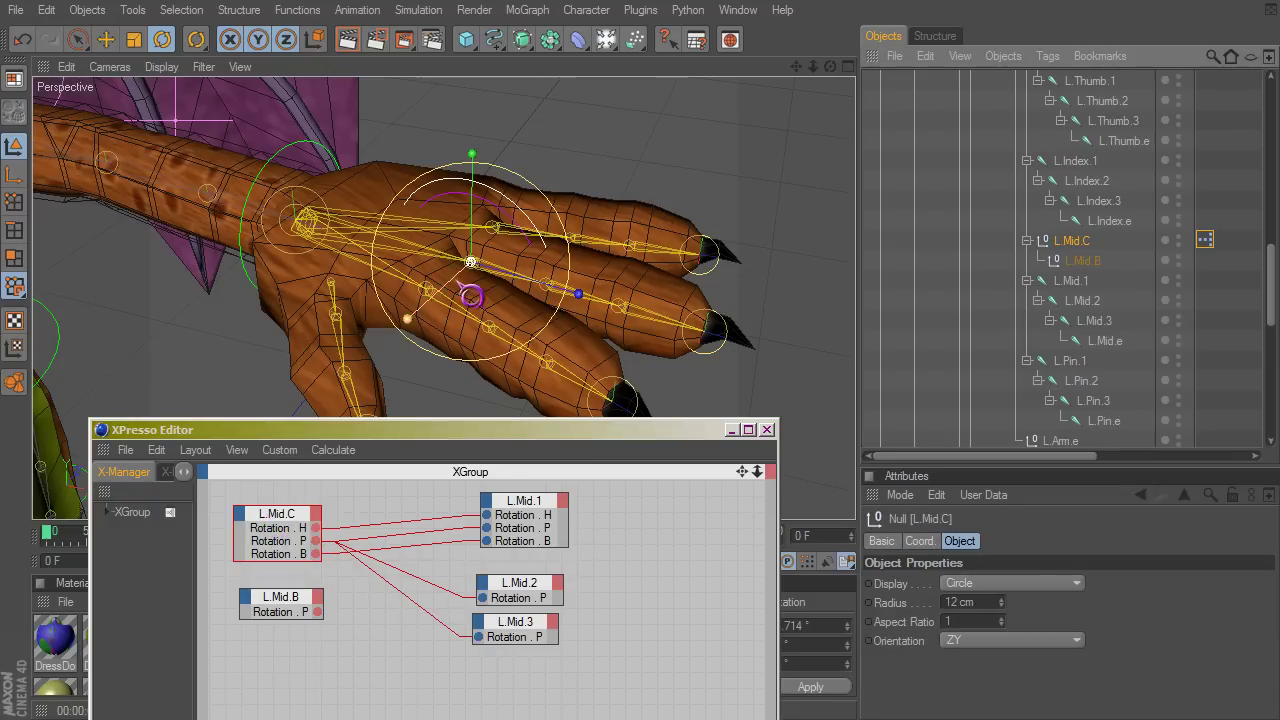
{"action": "left_click_drag", "start_coordinate": [411, 319], "coordinate": [680, 502]}
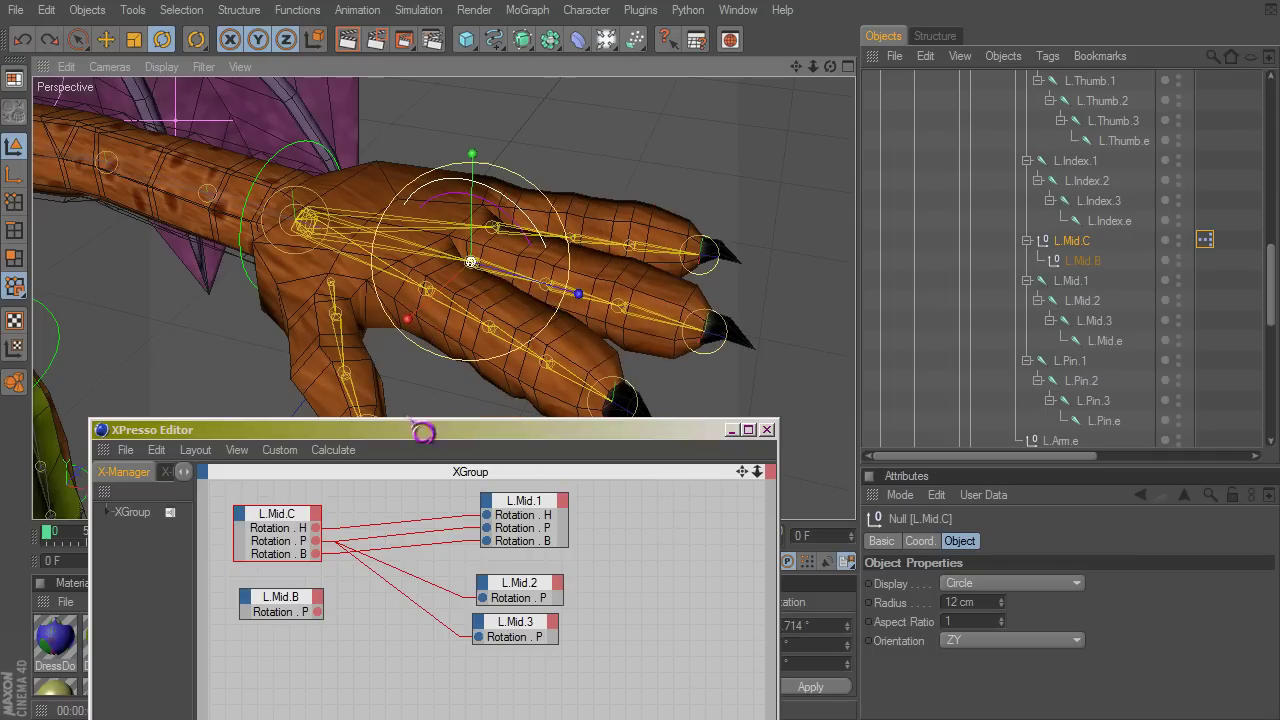
{"action": "left_click_drag", "start_coordinate": [412, 432], "coordinate": [371, 478]}
{"action": "left_click_drag", "start_coordinate": [333, 361], "coordinate": [352, 346], "text": "alt"}
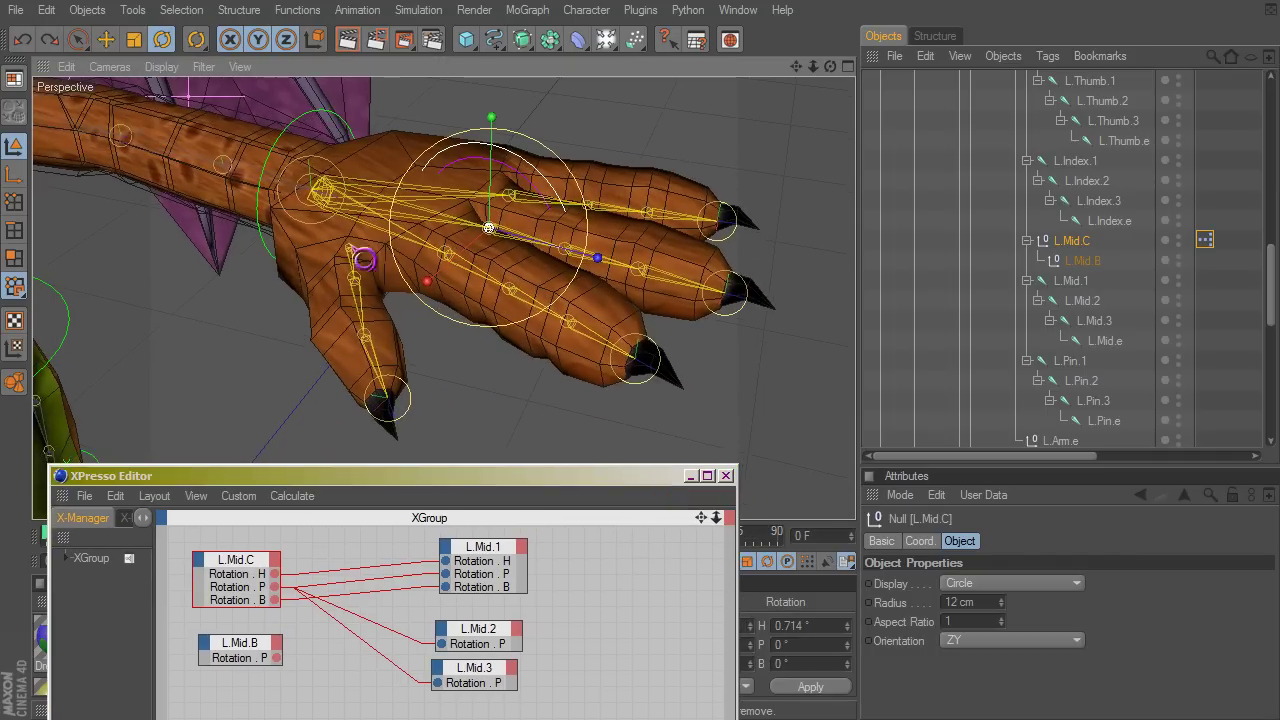
{"action": "mouse_move", "coordinate": [399, 223]}
{"action": "left_mouse_down", "text": "alt"}
{"action": "mouse_move", "coordinate": [430, 223]}
{"action": "mouse_move", "coordinate": [397, 238]}
{"action": "left_mouse_up", "text": "alt"}
{"action": "left_click_drag", "start_coordinate": [443, 304], "coordinate": [684, 498]}
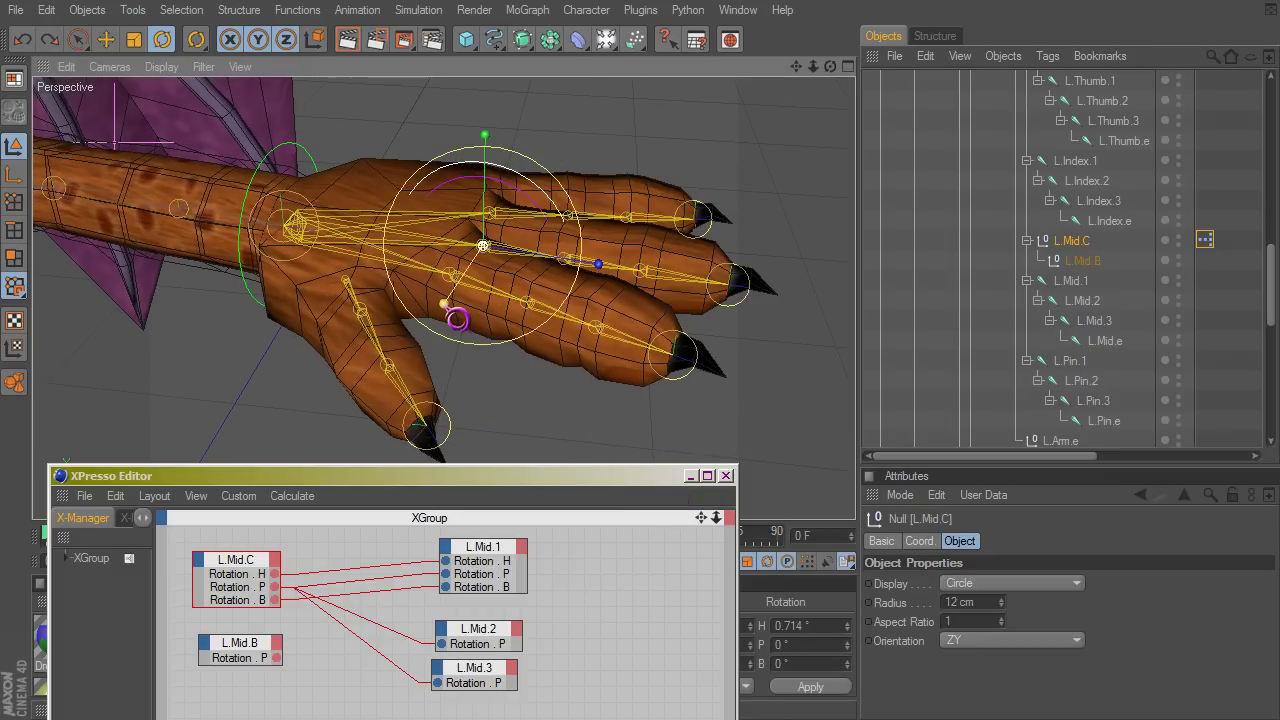
Tidy the L.Mid.B and L.Mid.3 nodes and add a Math node with the Add function below L.Mid.3.
{"action": "left_click_drag", "start_coordinate": [259, 657], "coordinate": [251, 670]}
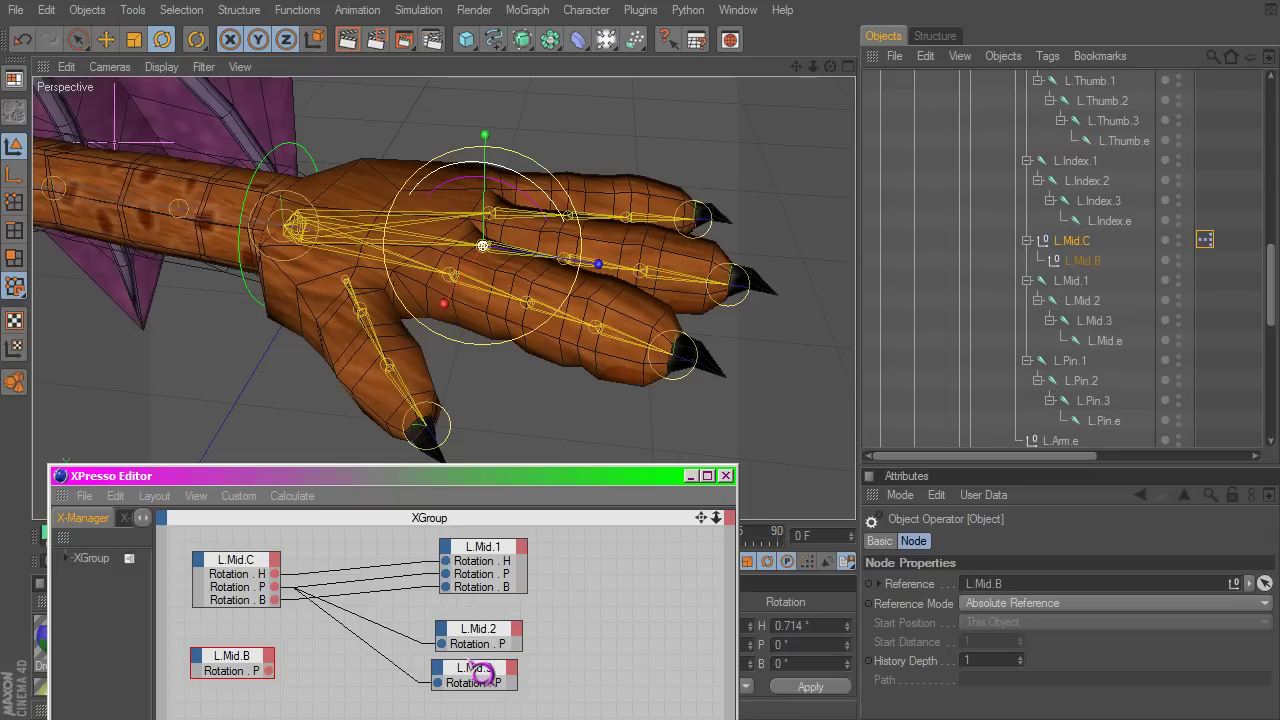
{"action": "left_click_drag", "start_coordinate": [478, 684], "coordinate": [481, 686]}
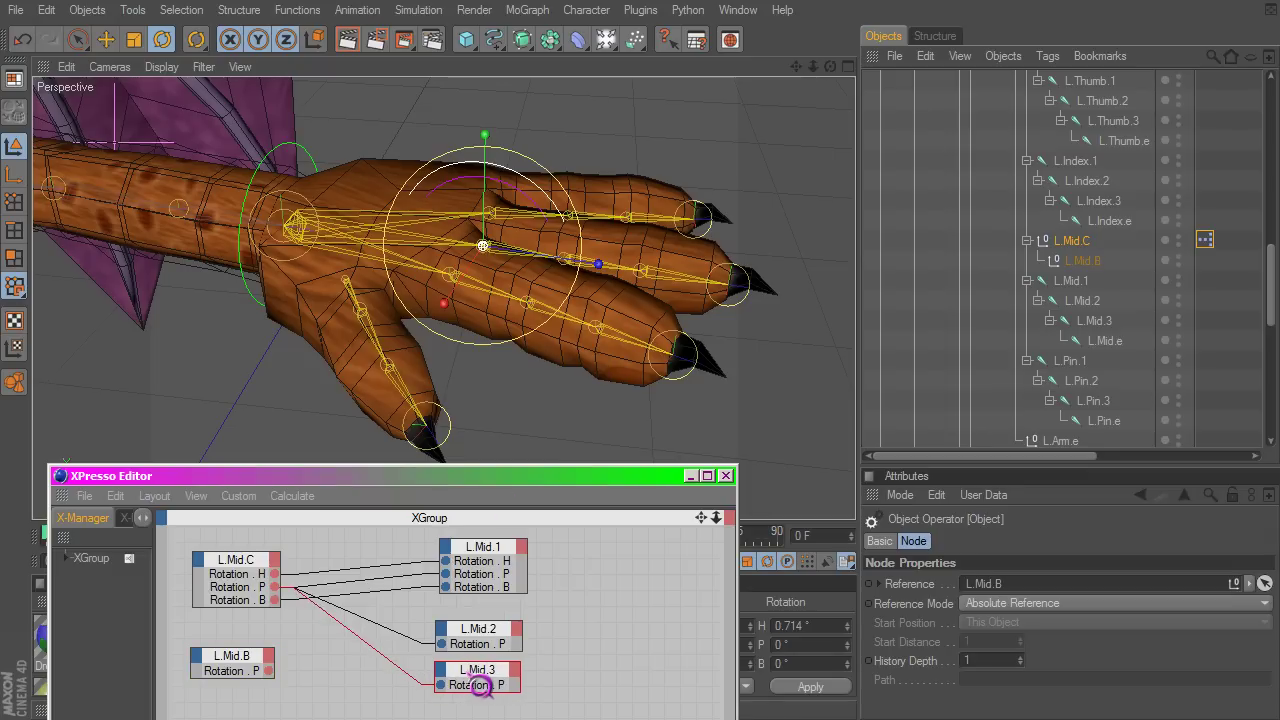
{"action": "left_click_drag", "start_coordinate": [490, 480], "coordinate": [405, 324]}
{"action": "right_click", "coordinate": [476, 405]}
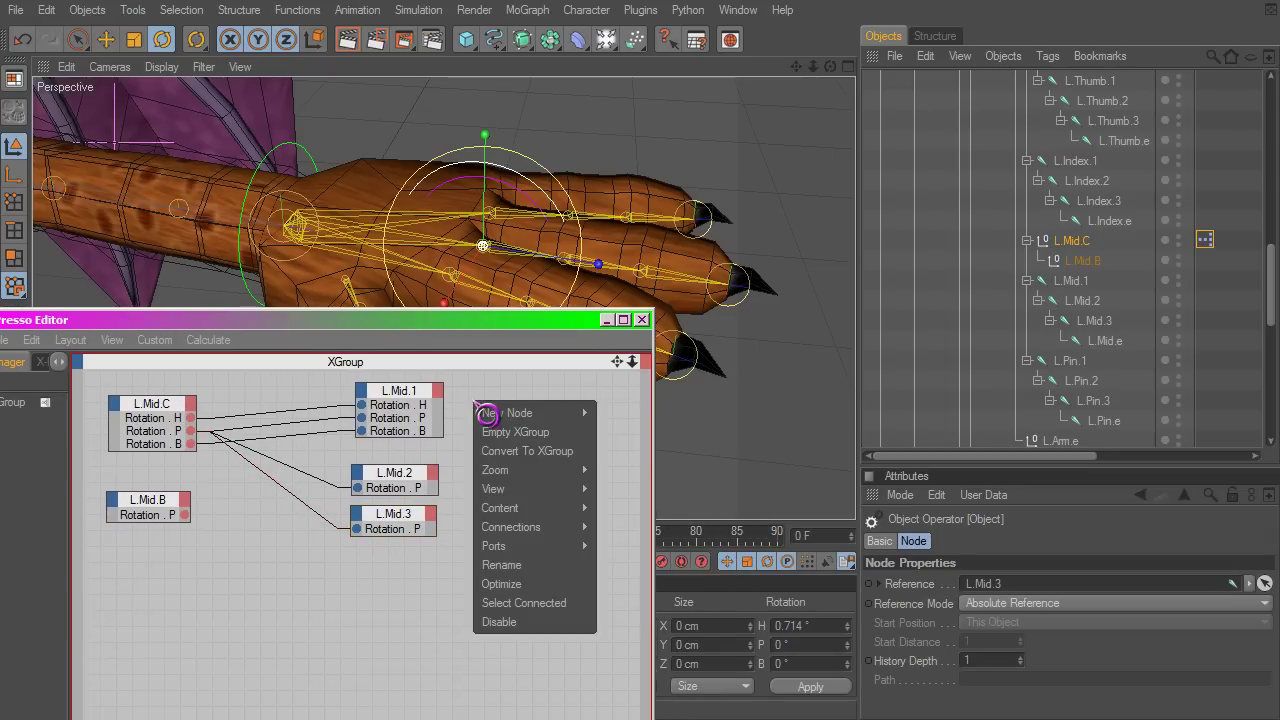
{"action": "mouse_move", "coordinate": [523, 410]}
{"action": "mouse_move", "coordinate": [640, 413]}
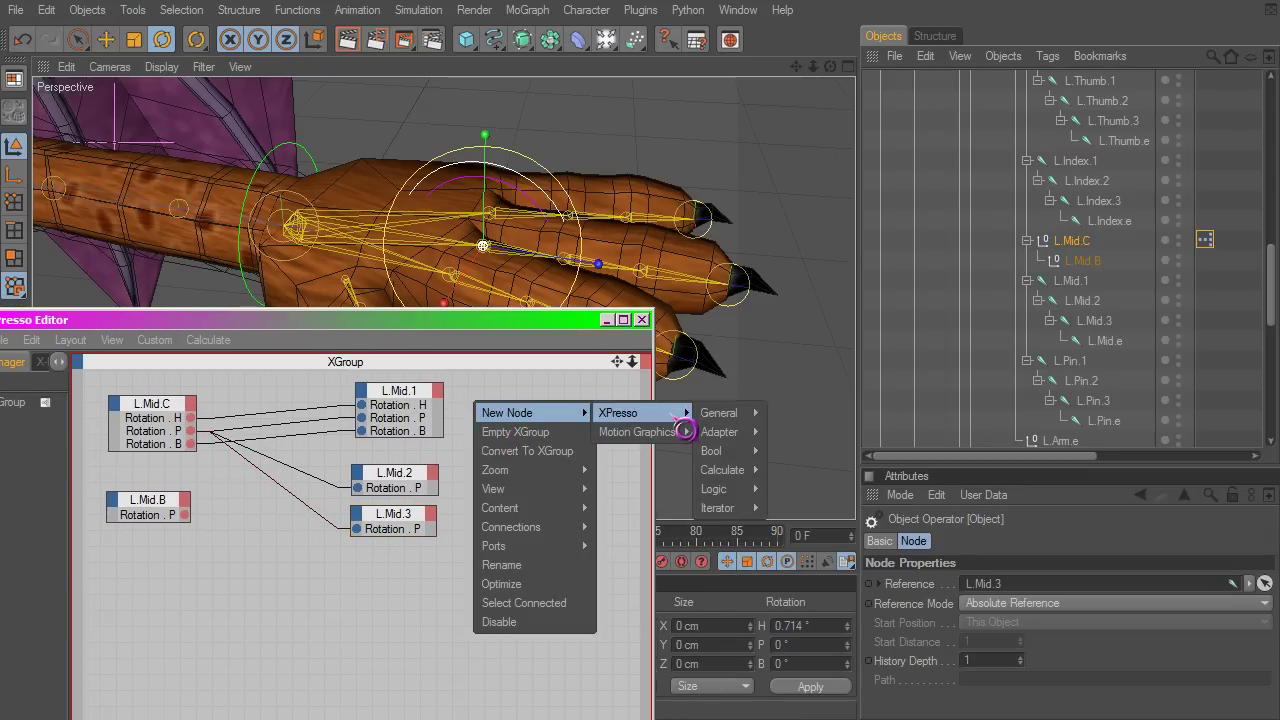
{"action": "mouse_move", "coordinate": [735, 470]}
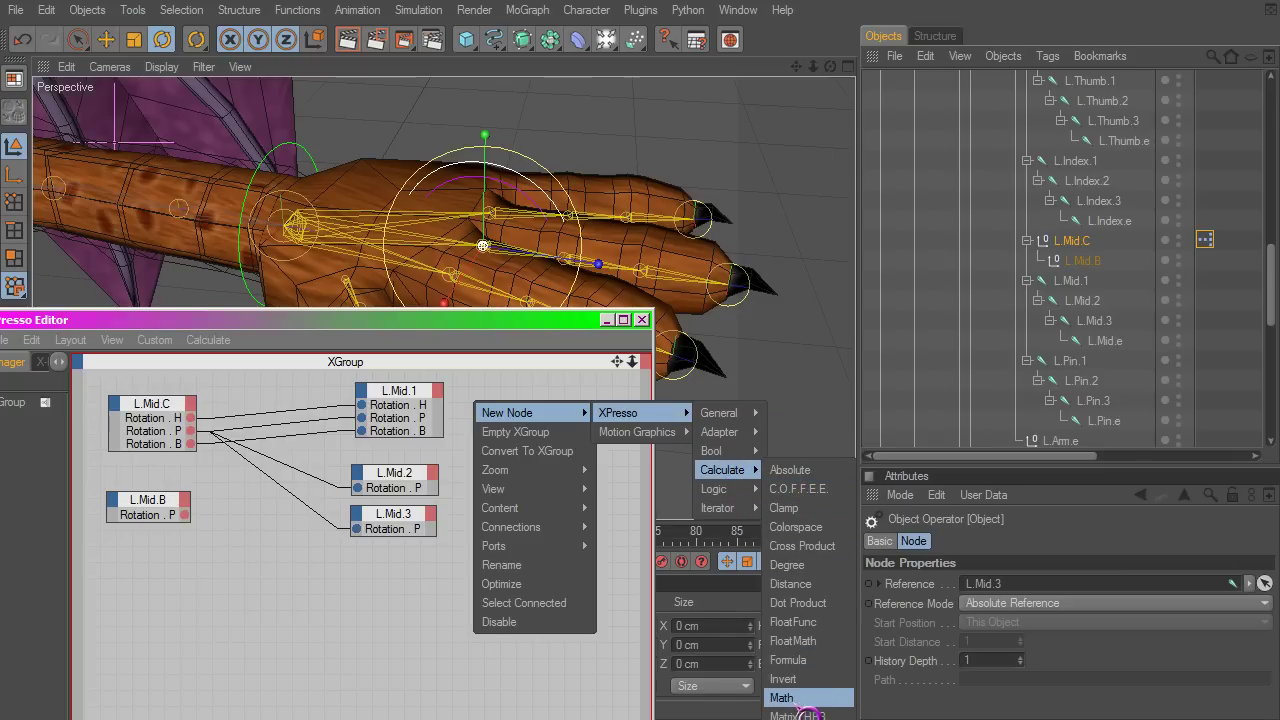
{"action": "left_click", "coordinate": [804, 700]}
{"action": "left_click_drag", "start_coordinate": [482, 393], "coordinate": [354, 571]}
Add a C.O.F.F.E.E. node and place it on the free area beside L.Mid.3, with the Math:Add node spaced apart from it.
{"action": "right_click", "coordinate": [490, 445]}
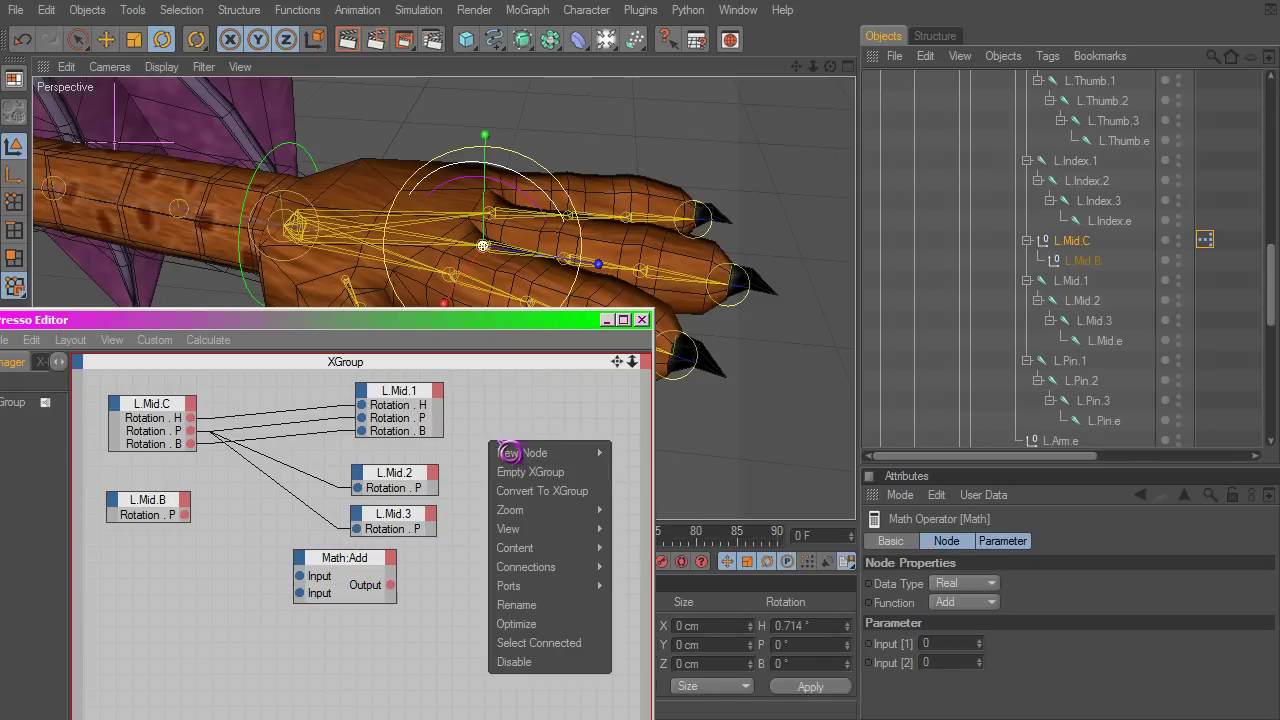
{"action": "mouse_move", "coordinate": [557, 455]}
{"action": "mouse_move", "coordinate": [630, 453]}
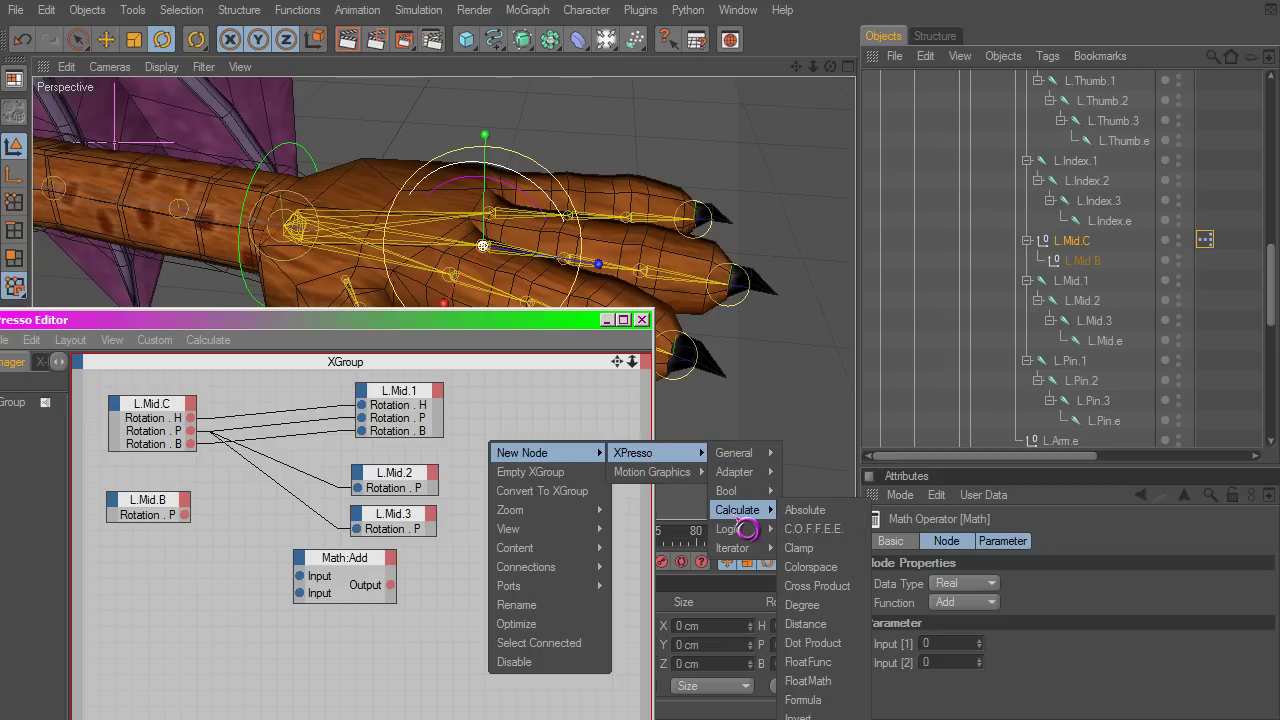
{"action": "mouse_move", "coordinate": [740, 530]}
{"action": "left_click", "coordinate": [808, 538]}
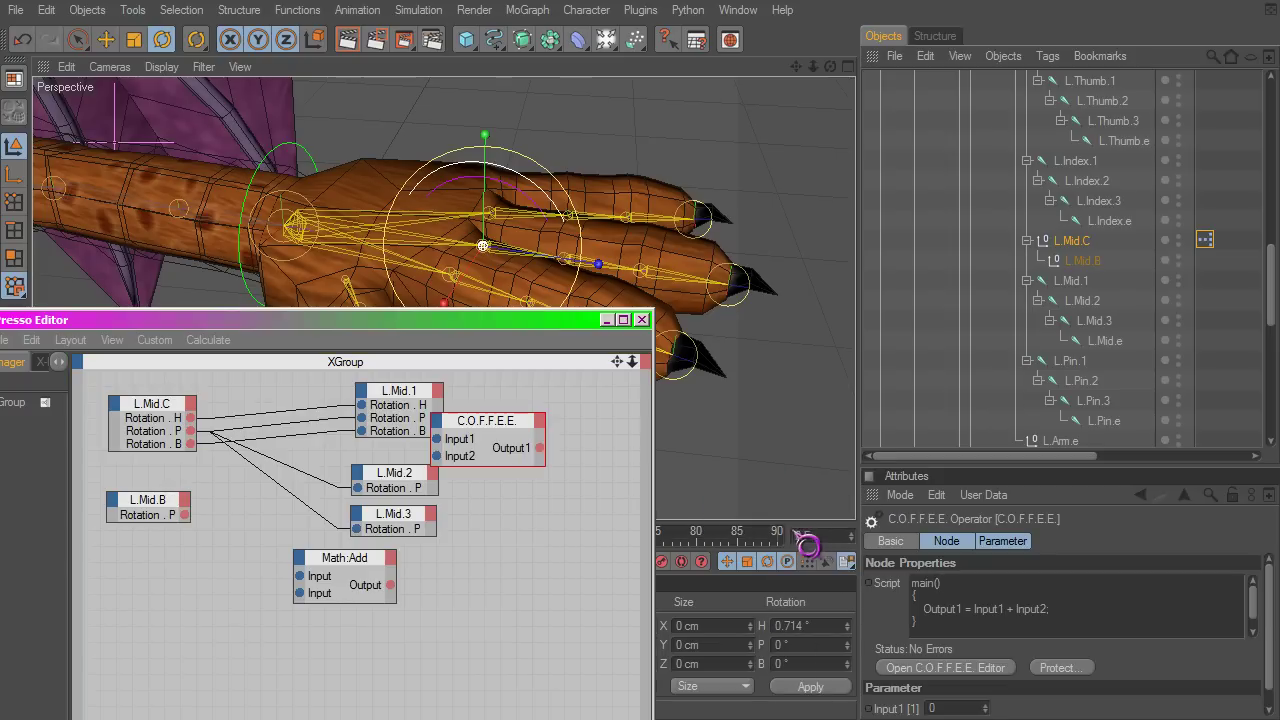
{"action": "left_click_drag", "start_coordinate": [512, 432], "coordinate": [544, 562]}
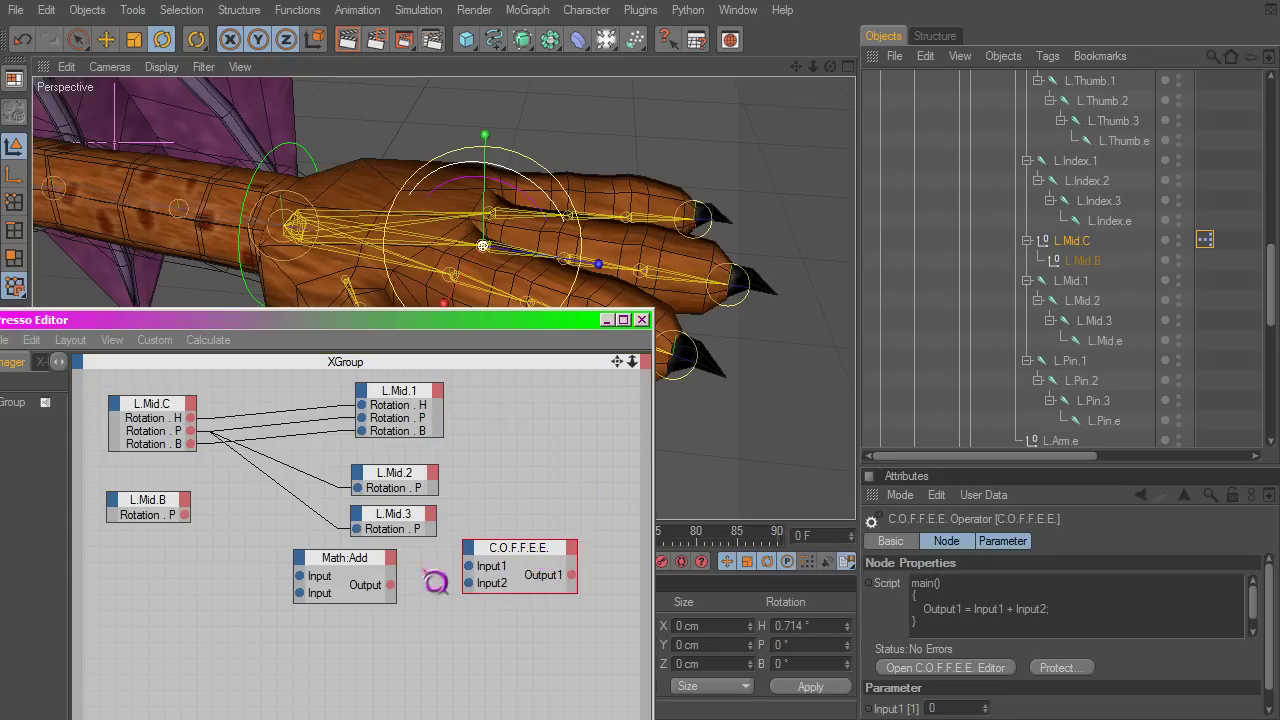
{"action": "left_click_drag", "start_coordinate": [362, 577], "coordinate": [278, 561]}
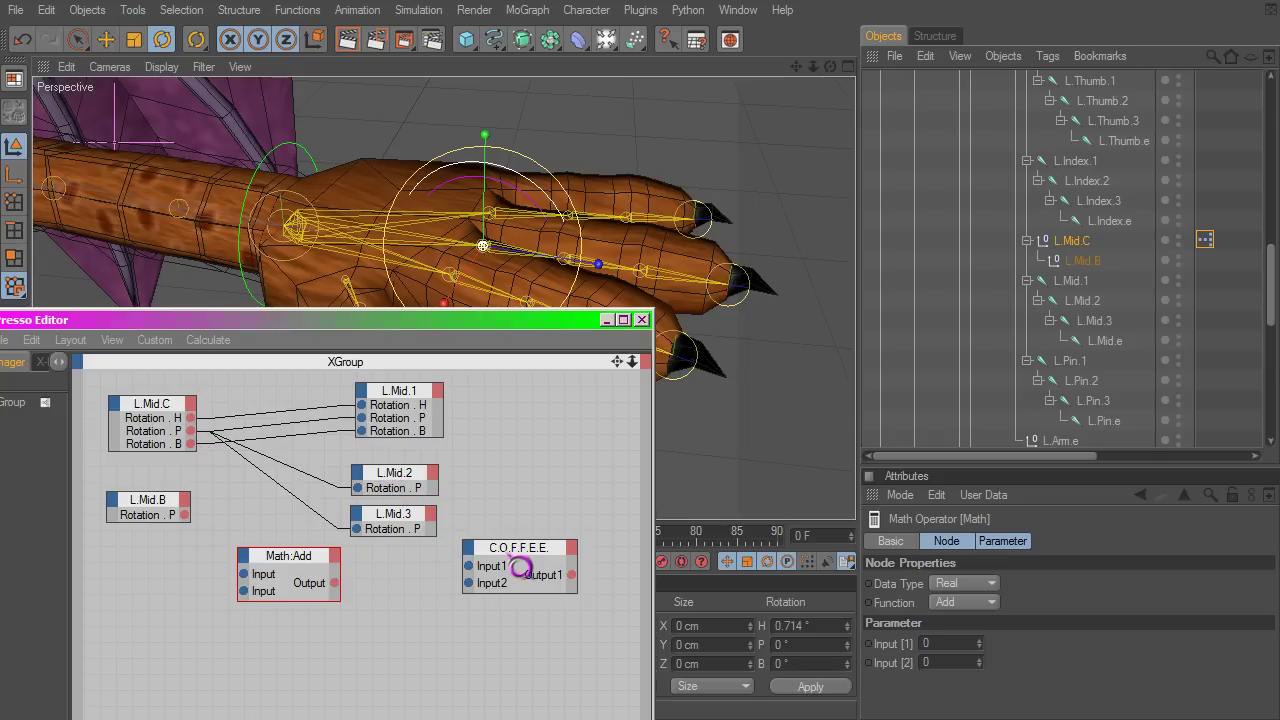
{"action": "left_click_drag", "start_coordinate": [519, 567], "coordinate": [522, 518]}
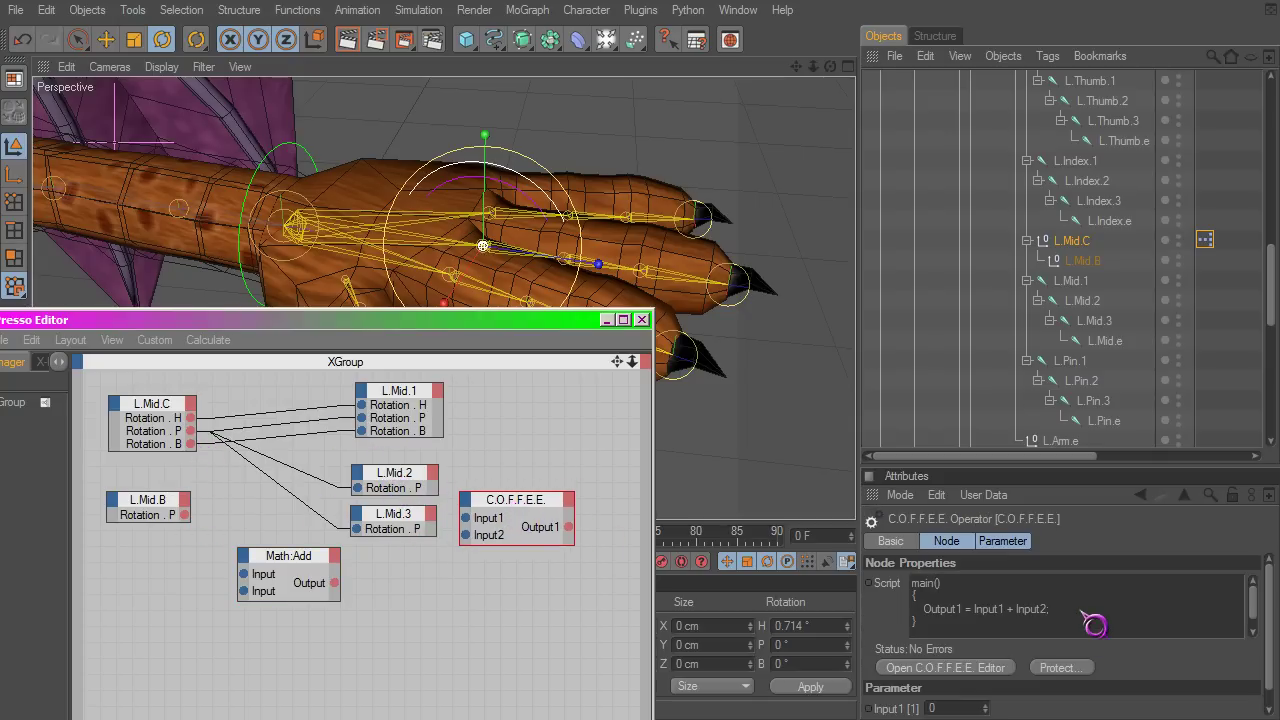
Add a second output port to the C.O.F.F.E.E. node and a second script line reading Output1 = Input1 - Input2;.
{"action": "left_click", "coordinate": [568, 502]}
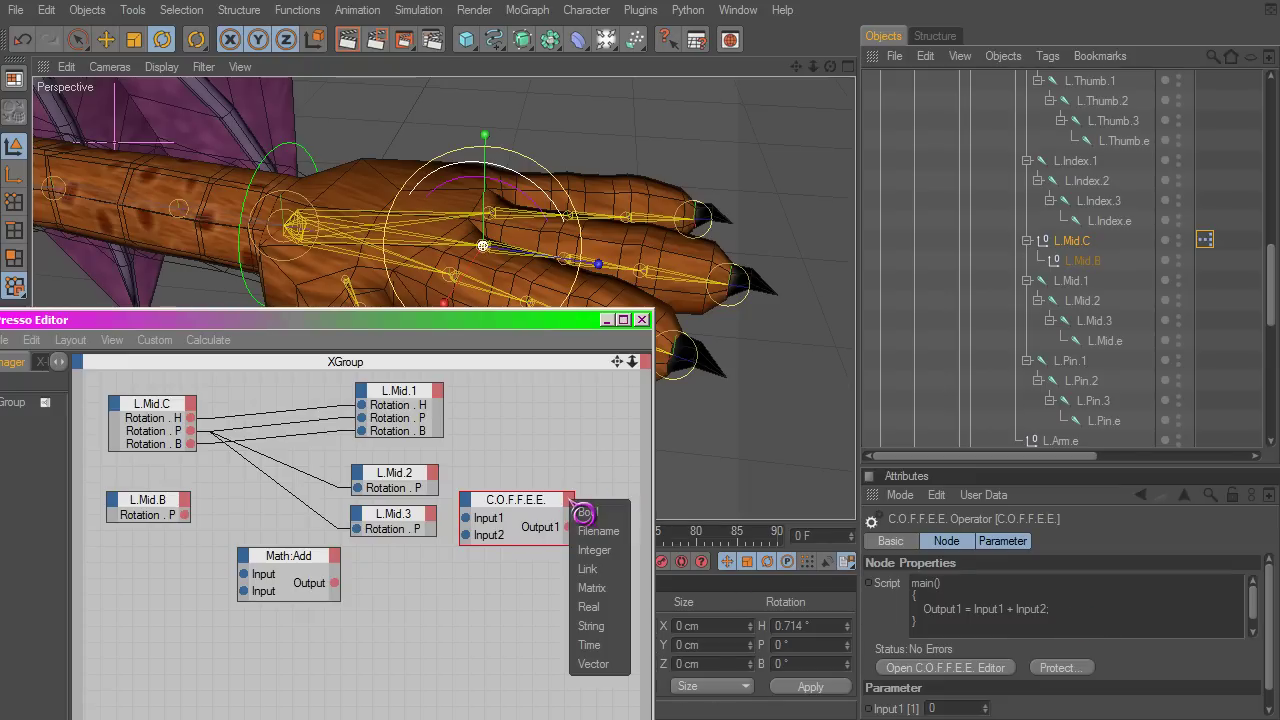
{"action": "left_click", "coordinate": [592, 617]}
{"action": "left_click_drag", "start_coordinate": [1069, 610], "coordinate": [1061, 598]}
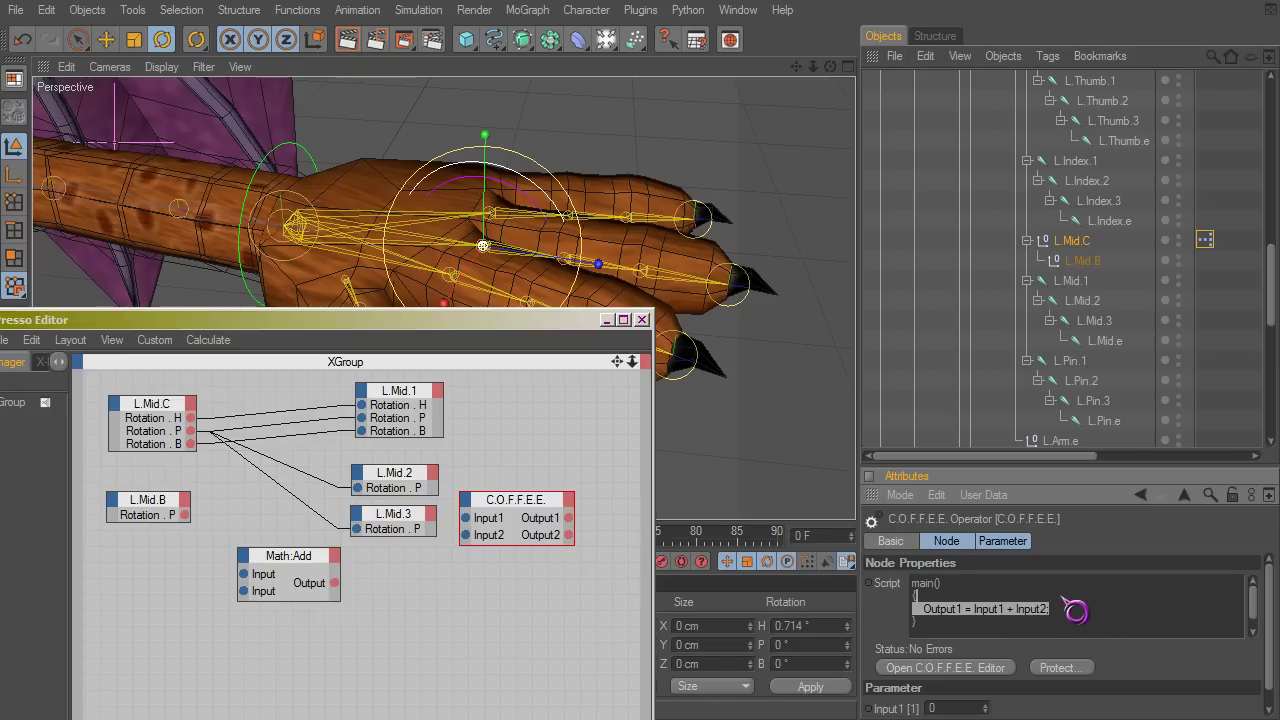
{"action": "key", "text": "ctrl+c"}
{"action": "key", "text": "End"}
{"action": "key", "text": "Return"}
{"action": "key", "text": "ctrl+v"}
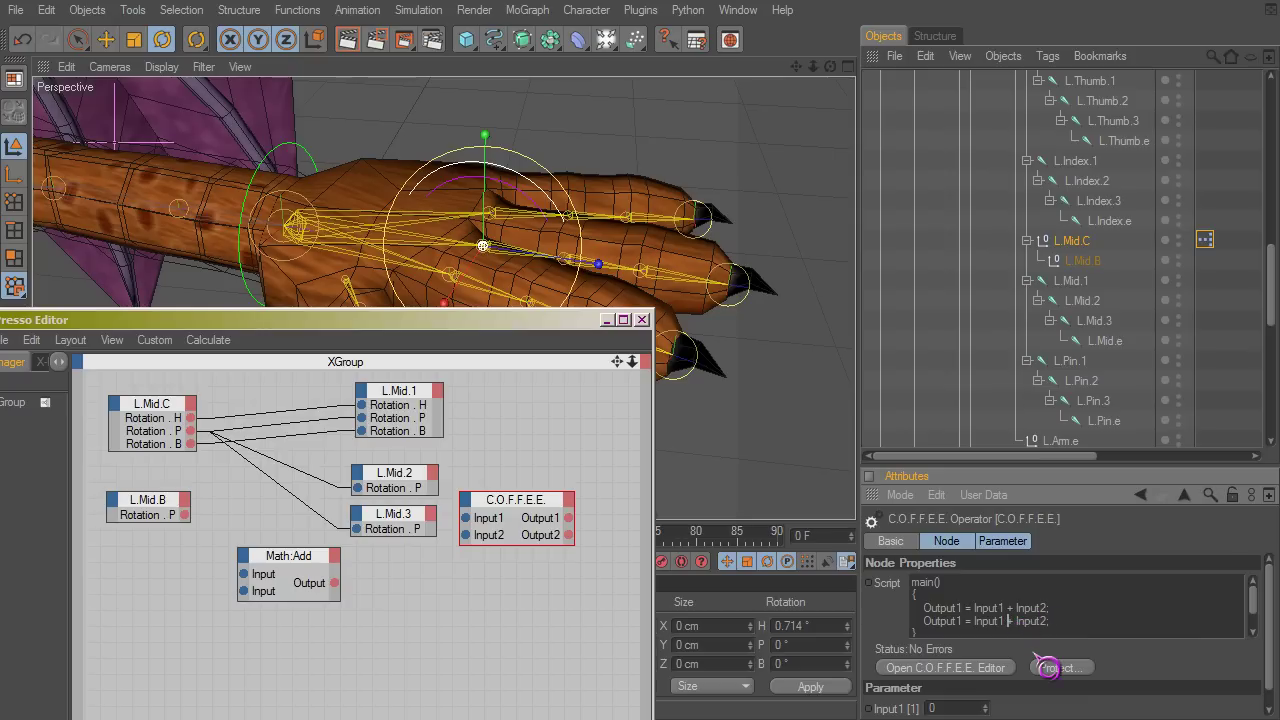
{"action": "left_click", "coordinate": [988, 585]}
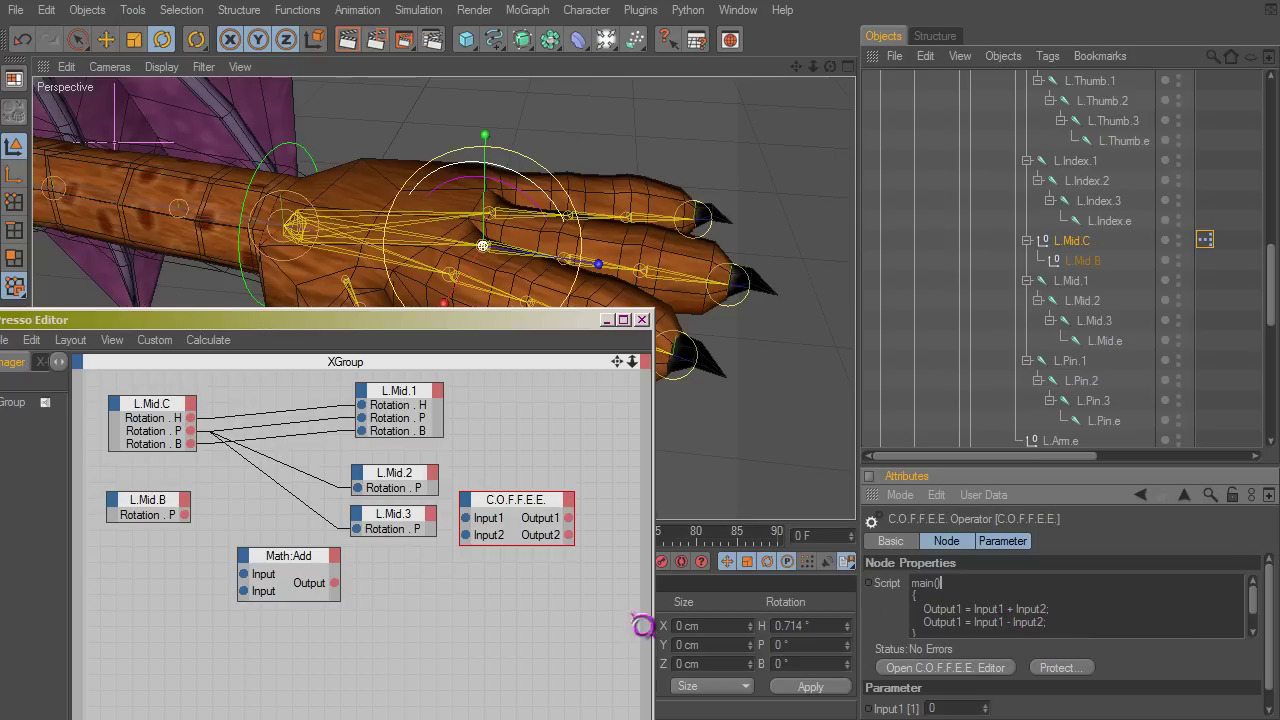
{"action": "left_click_drag", "start_coordinate": [533, 513], "coordinate": [559, 537]}
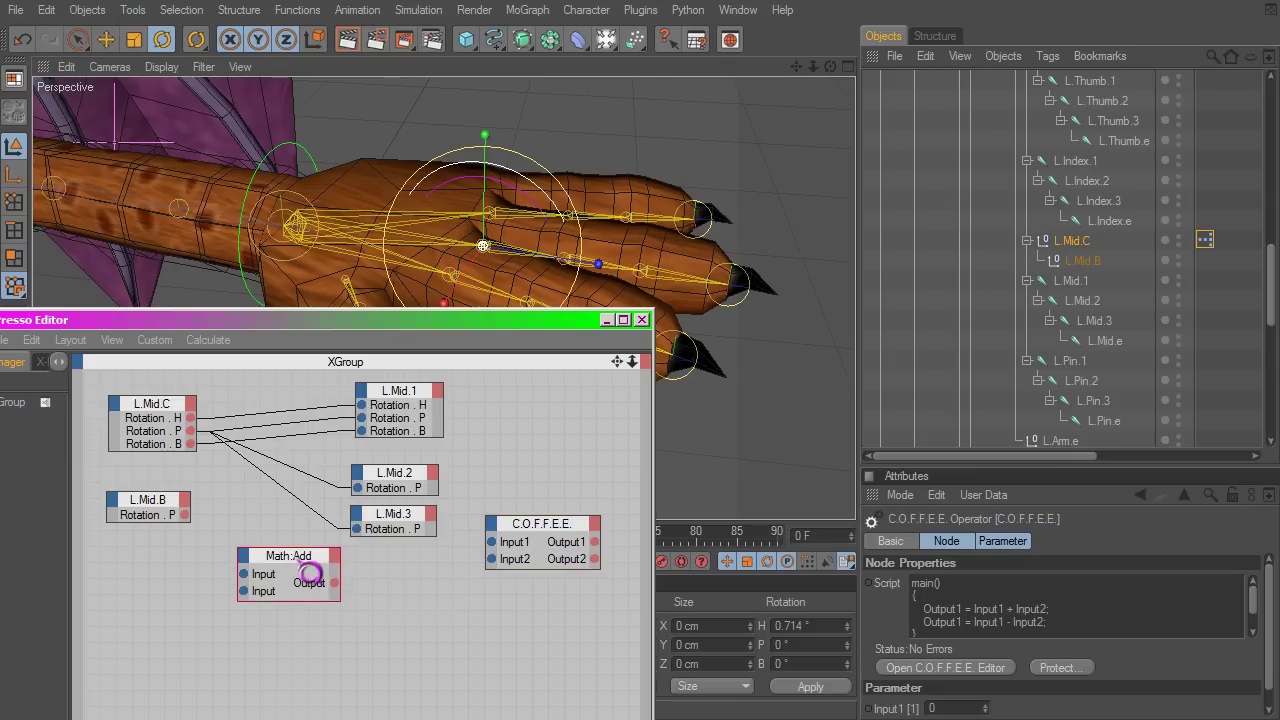
Duplicate the Math:Add node, set the copy's function to Subtract, and align it beneath the original.
{"action": "left_click_drag", "start_coordinate": [310, 573], "coordinate": [317, 627]}
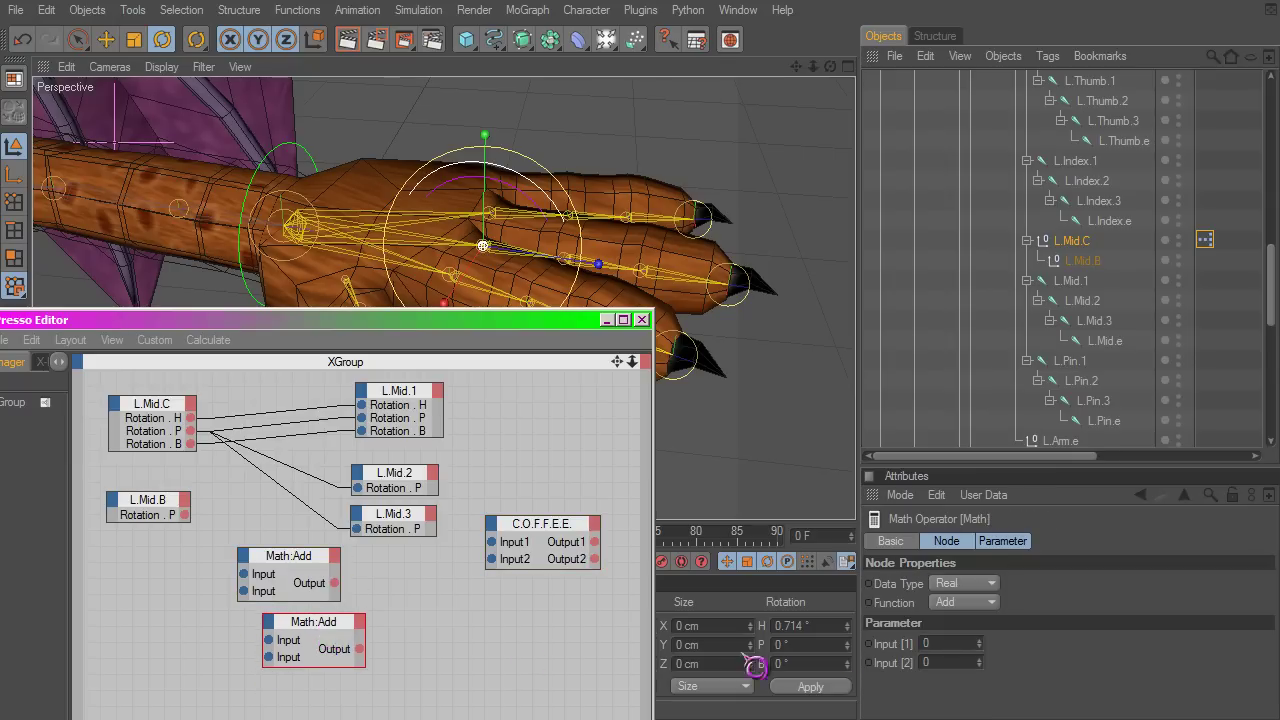
{"action": "left_click", "coordinate": [971, 603]}
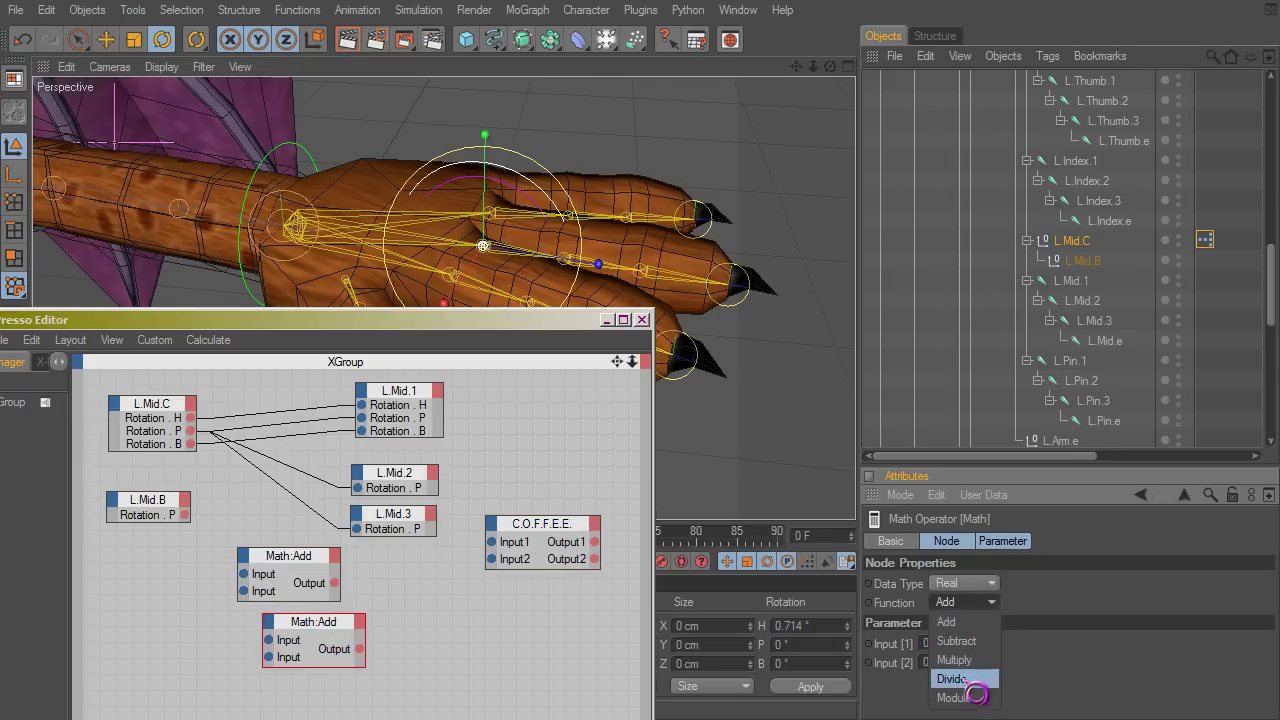
{"action": "left_click", "coordinate": [964, 646]}
{"action": "left_click", "coordinate": [484, 637]}
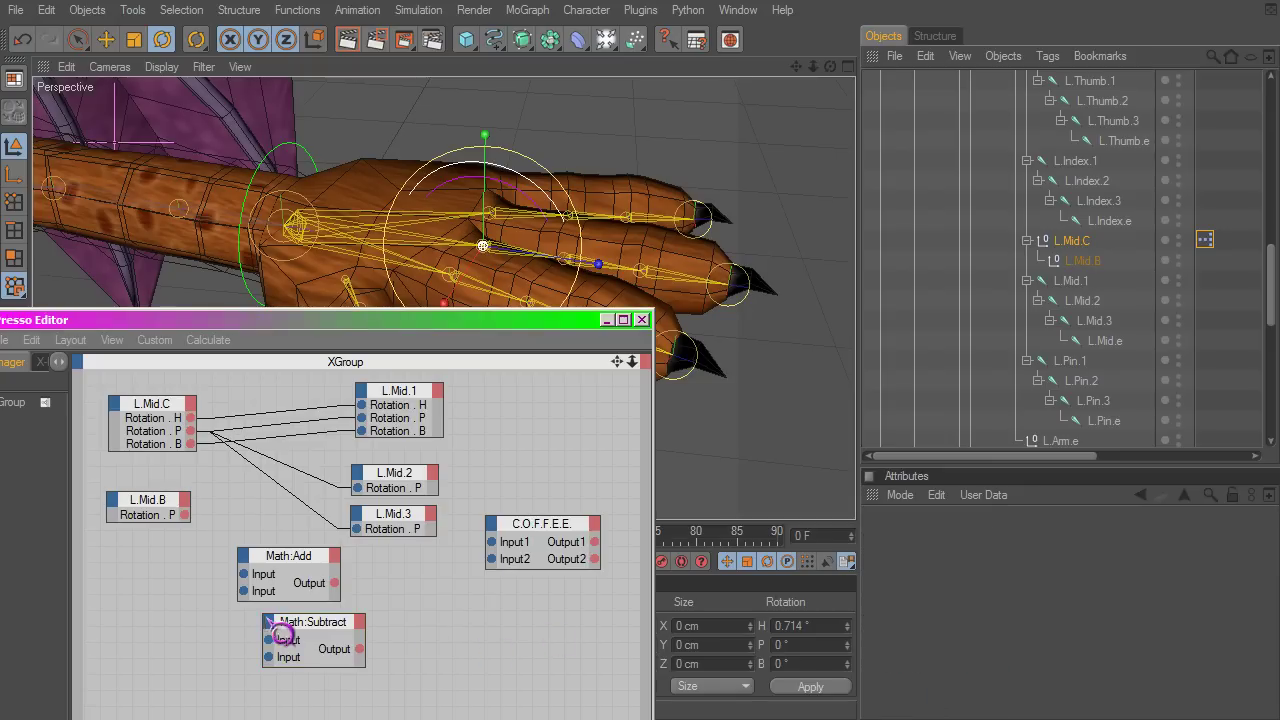
{"action": "left_click_drag", "start_coordinate": [305, 623], "coordinate": [283, 622]}
{"action": "left_click_drag", "start_coordinate": [447, 668], "coordinate": [277, 570]}
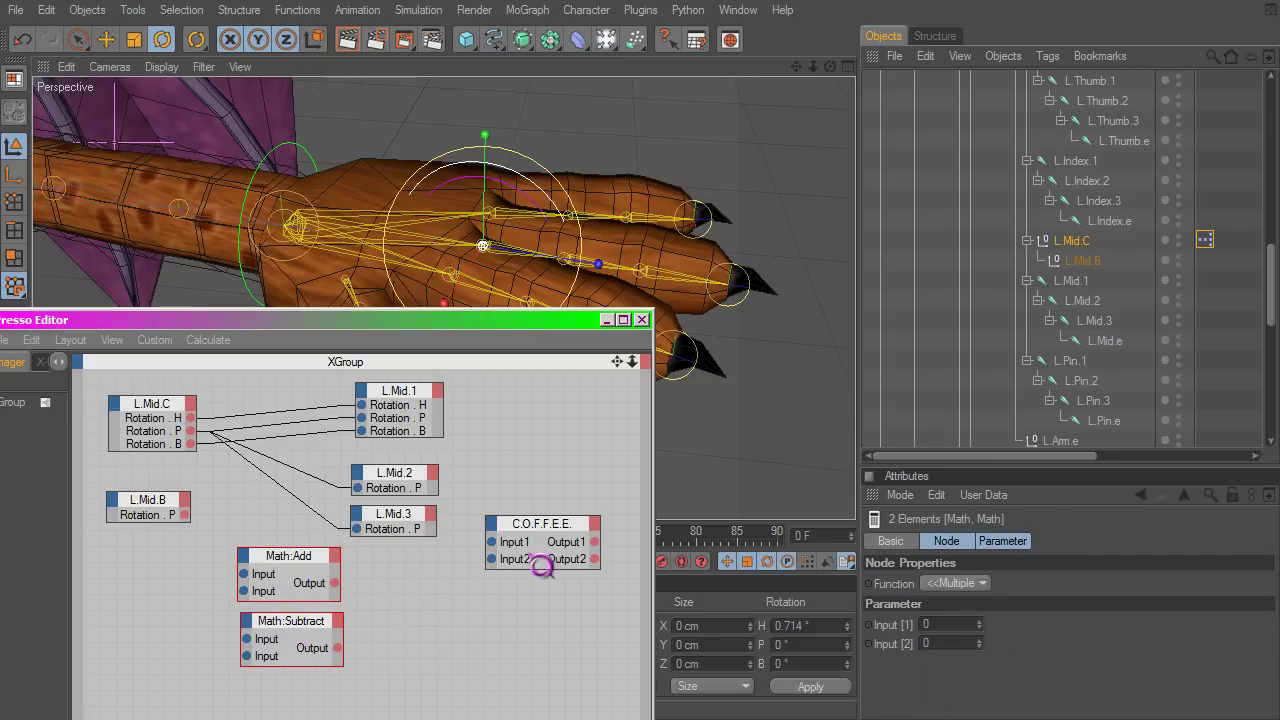
Change the script's second line to Output2 = Input1 - Input2;, and delete the C.O.F.F.E.E. node.
{"action": "left_click", "coordinate": [553, 540]}
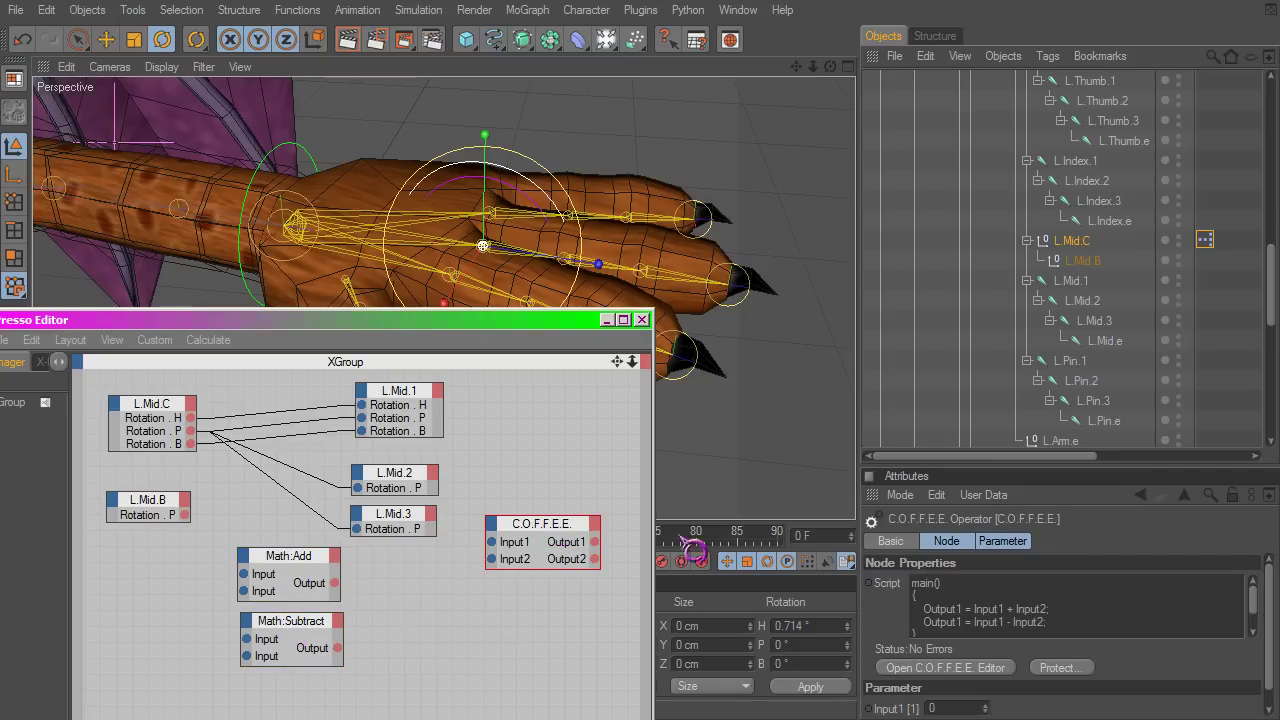
{"action": "left_click", "coordinate": [1068, 610]}
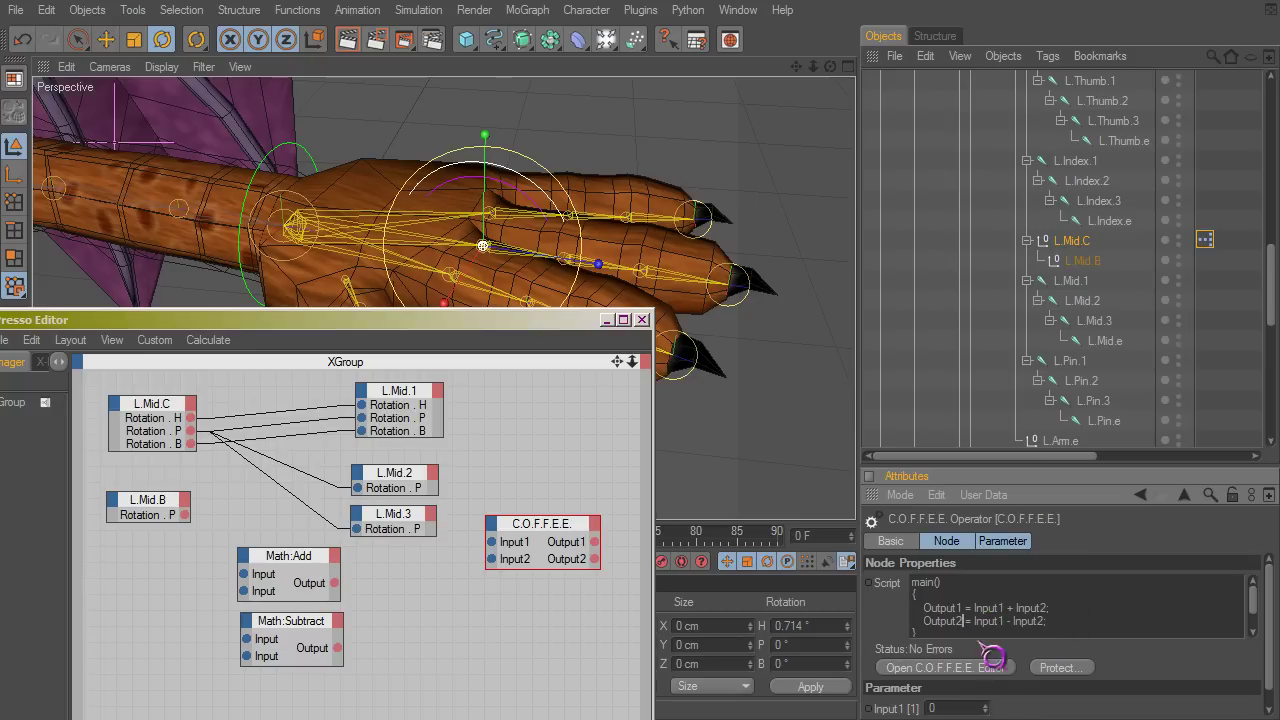
{"action": "left_click", "coordinate": [610, 612]}
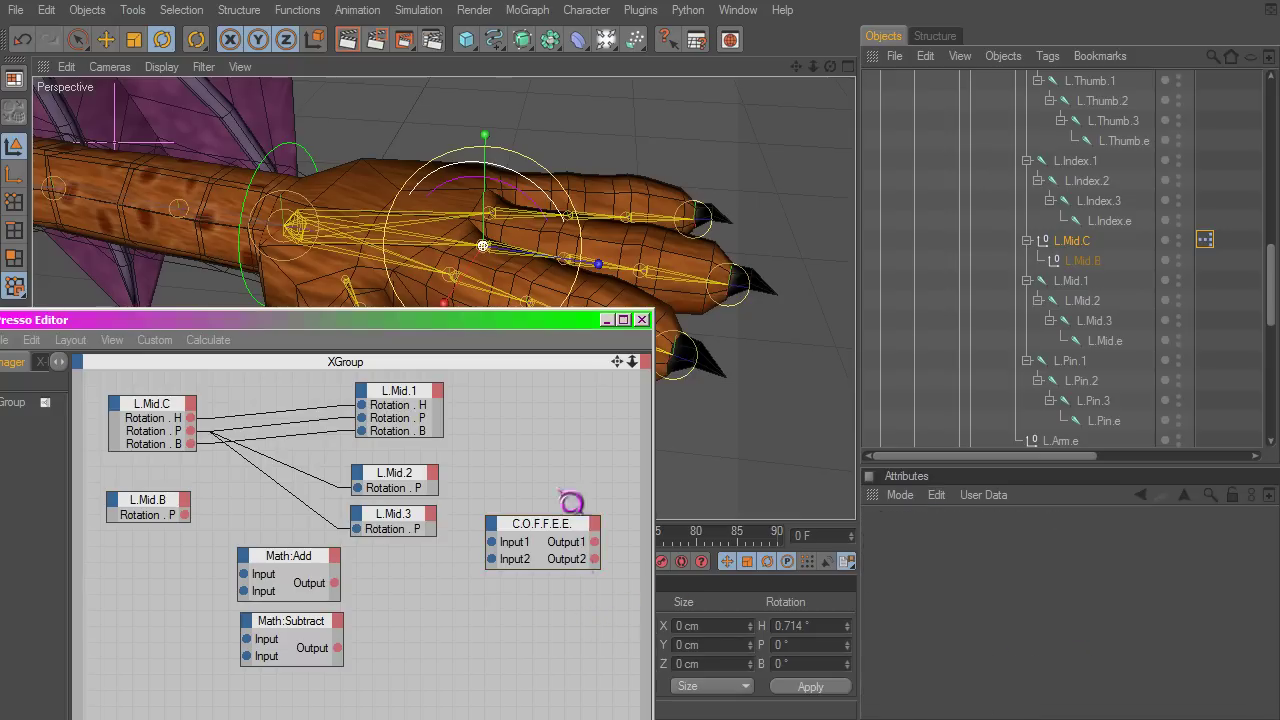
{"action": "left_click_drag", "start_coordinate": [550, 543], "coordinate": [528, 582]}
{"action": "key", "text": "Delete"}
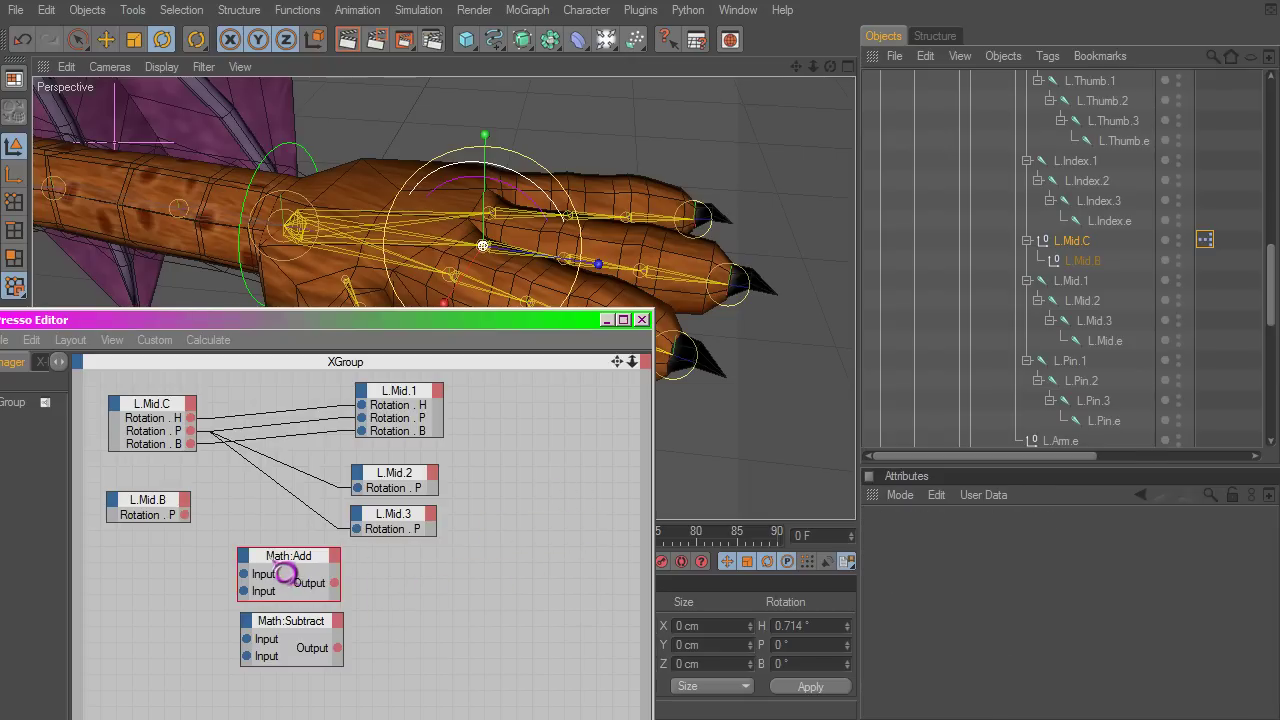
Connect L.Mid.C's Rotation.P to the first input and L.Mid.B's Rotation.P to the second input of both Math nodes.
{"action": "left_click_drag", "start_coordinate": [273, 560], "coordinate": [266, 553]}
{"action": "left_click_drag", "start_coordinate": [290, 620], "coordinate": [278, 608]}
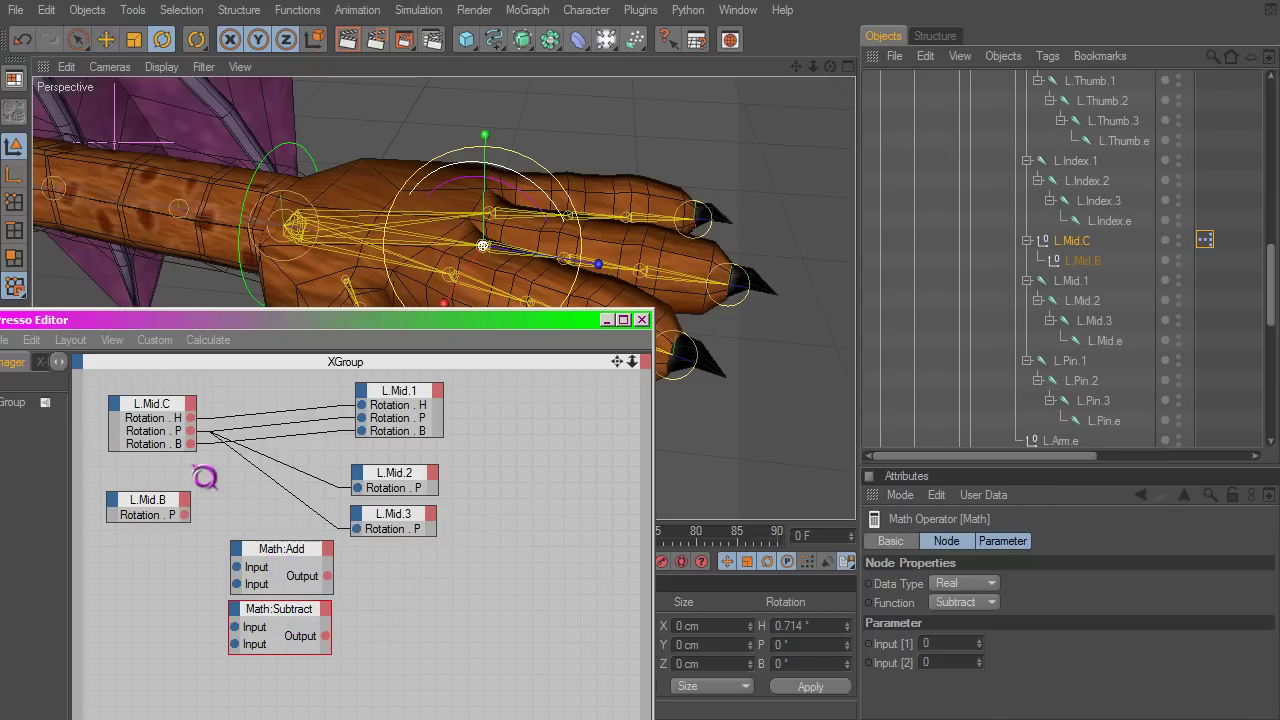
{"action": "left_click_drag", "start_coordinate": [206, 448], "coordinate": [247, 580]}
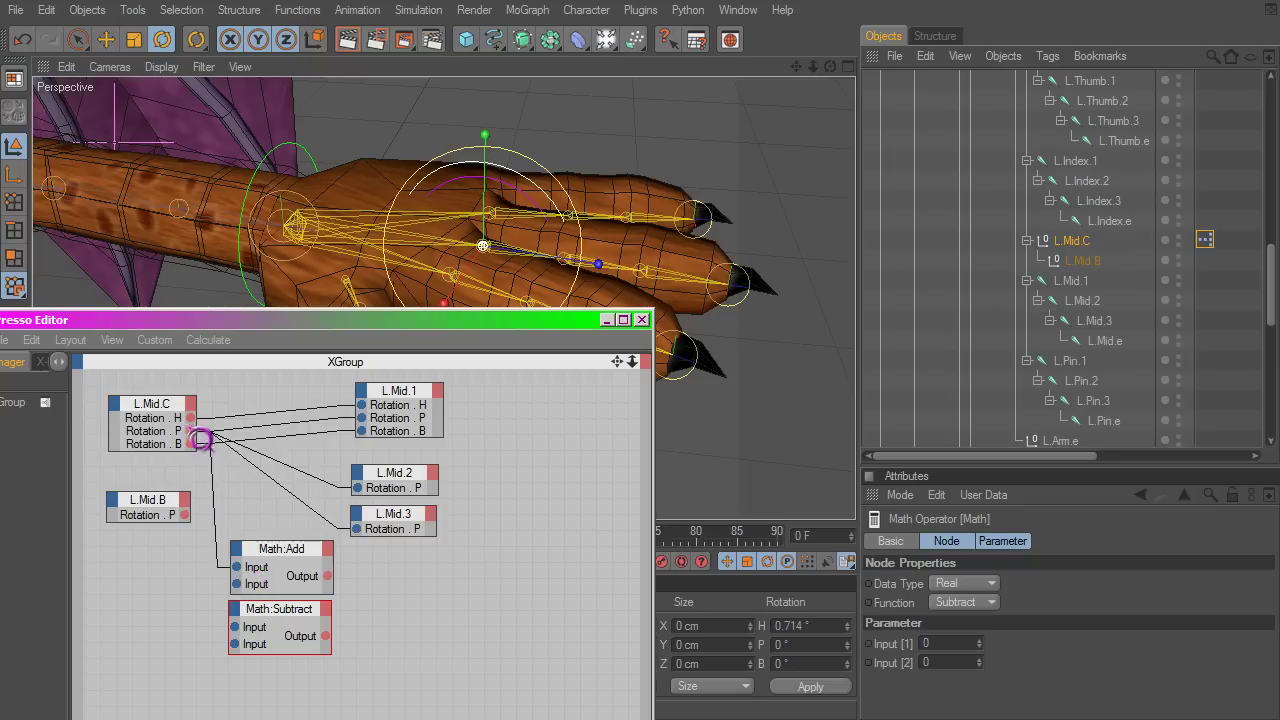
{"action": "left_click_drag", "start_coordinate": [206, 446], "coordinate": [248, 638]}
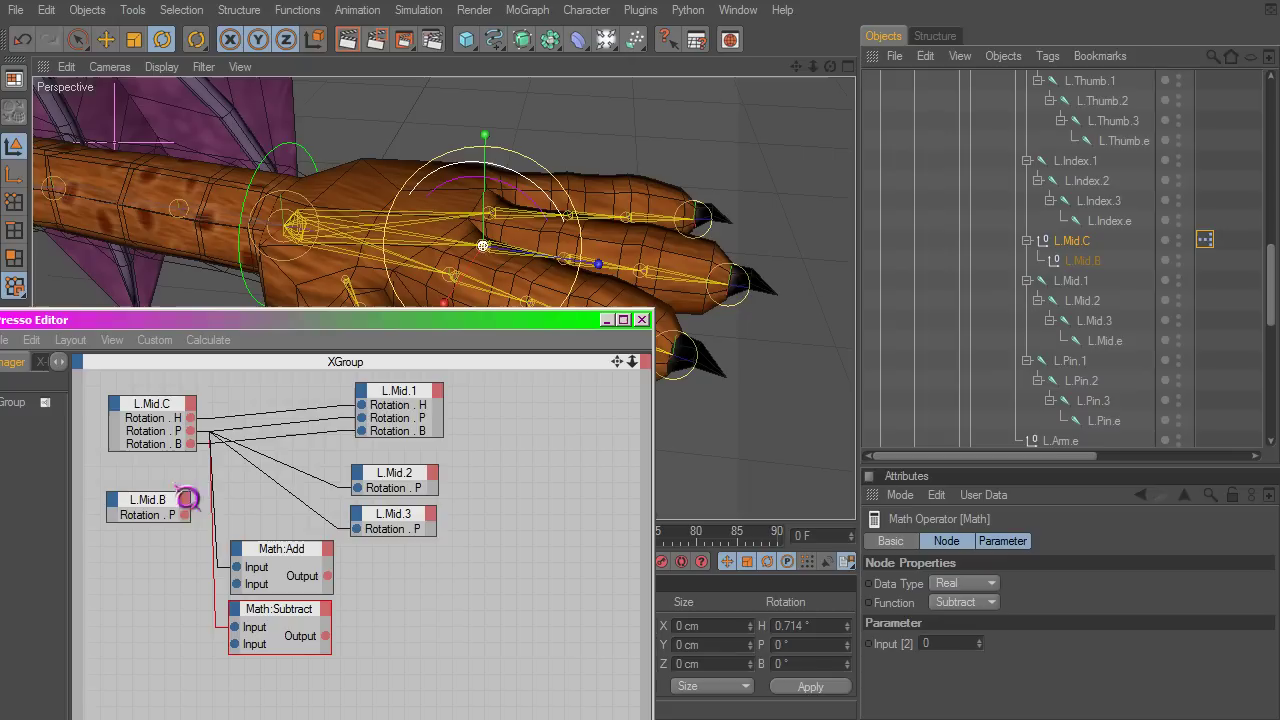
{"action": "left_click_drag", "start_coordinate": [218, 571], "coordinate": [249, 592]}
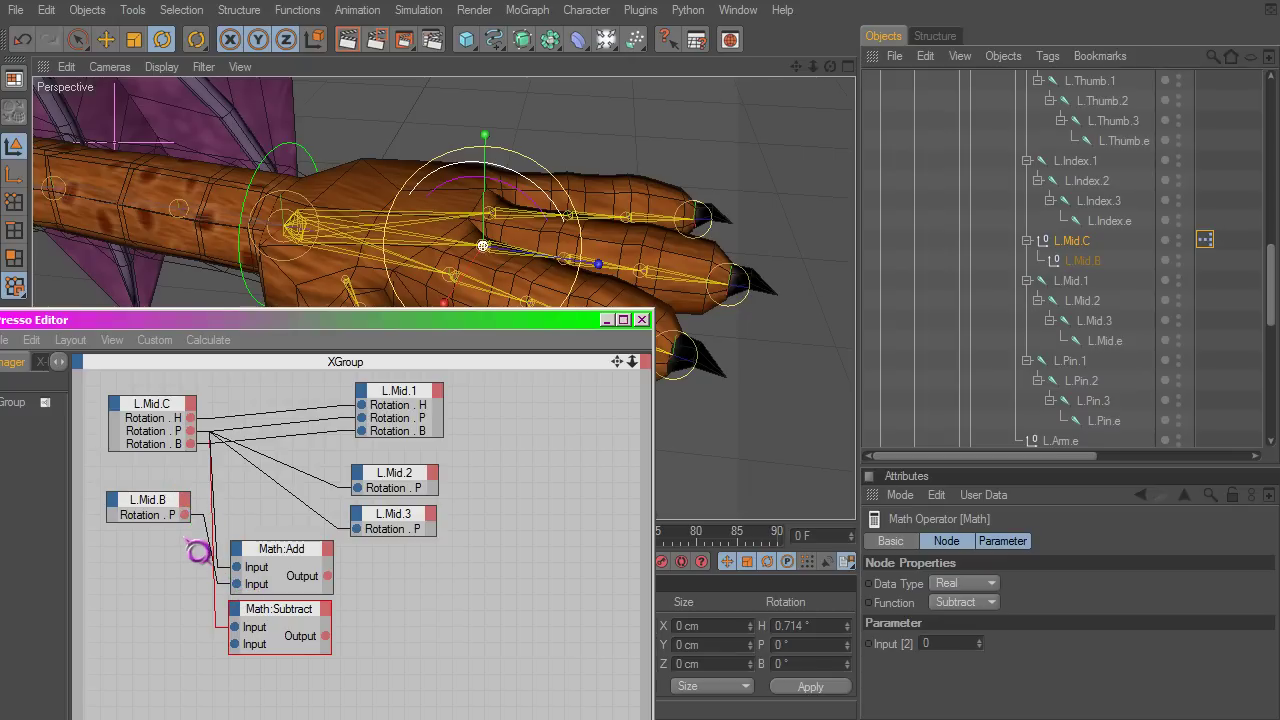
{"action": "left_click_drag", "start_coordinate": [197, 530], "coordinate": [238, 645]}
{"action": "left_click", "coordinate": [301, 565]}
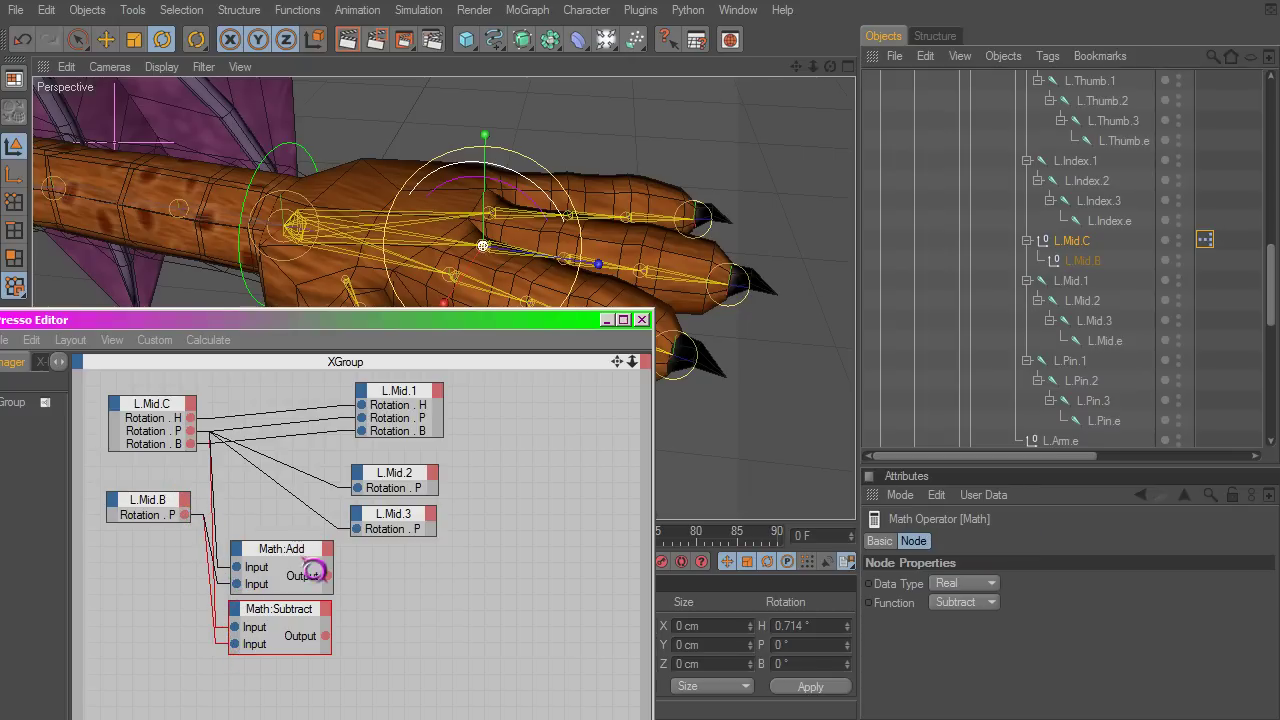
Space out the nodes and connect Math:Add's output to L.Mid.1's Rotation.P and Math:Subtract's output to L.Mid.2's Rotation.P.
{"action": "left_click_drag", "start_coordinate": [290, 549], "coordinate": [279, 535]}
{"action": "left_click_drag", "start_coordinate": [313, 622], "coordinate": [305, 613]}
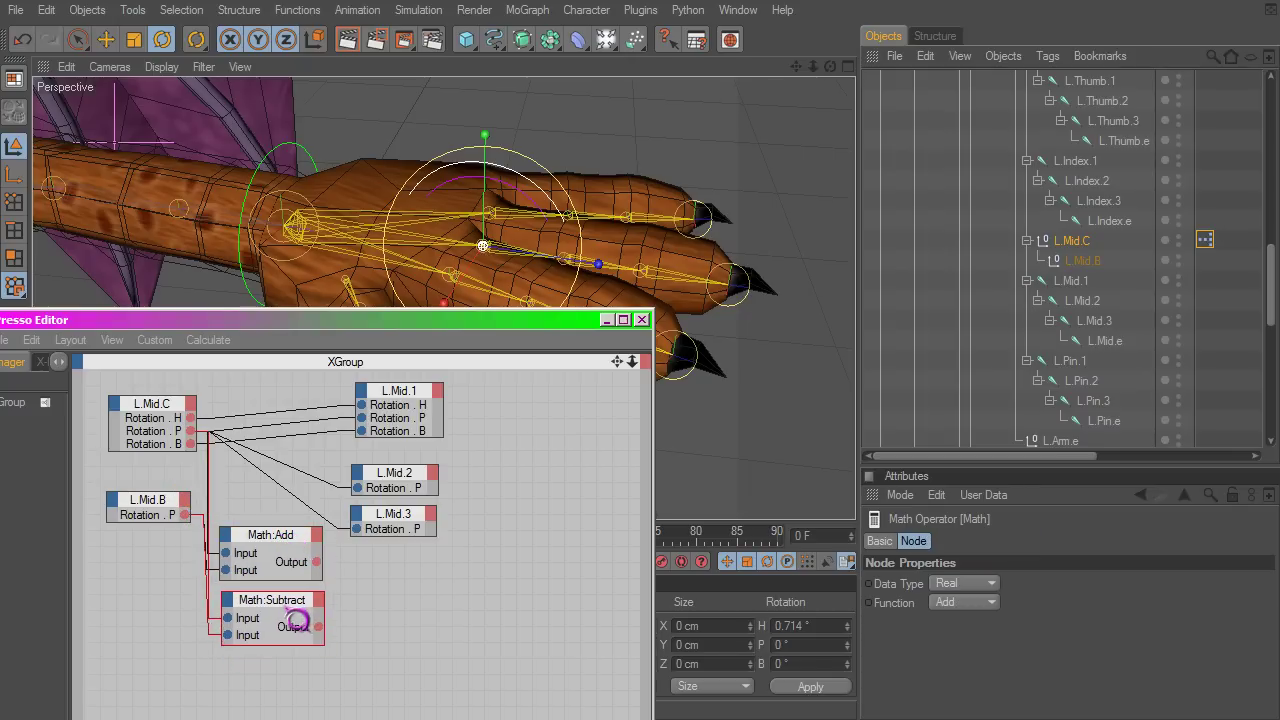
{"action": "left_click_drag", "start_coordinate": [500, 586], "coordinate": [467, 421]}
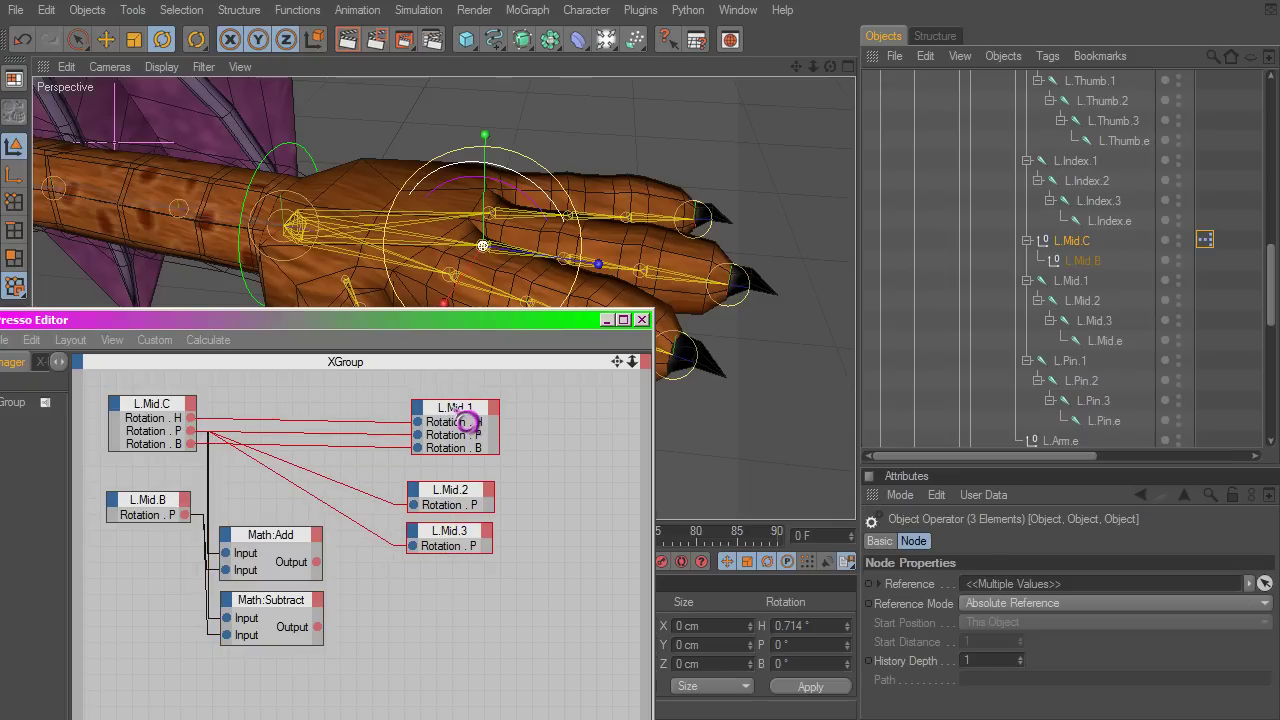
{"action": "left_click", "coordinate": [451, 651]}
{"action": "left_click_drag", "start_coordinate": [354, 675], "coordinate": [430, 449]}
{"action": "left_click", "coordinate": [400, 607]}
{"action": "left_click_drag", "start_coordinate": [349, 623], "coordinate": [424, 518]}
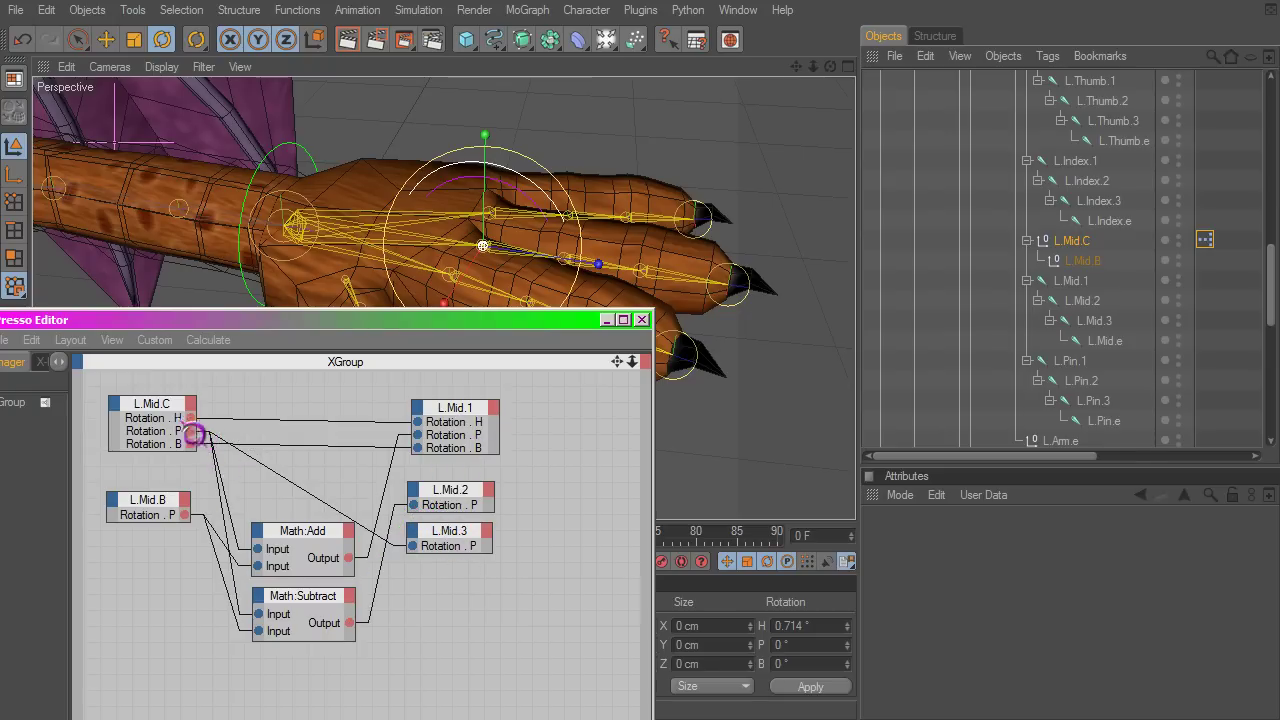
Move the XPresso window clear of the hand and rotate the L.Mid.C null to about -39° P to test the middle finger's curl.
{"action": "left_click", "coordinate": [184, 424]}
{"action": "left_click", "coordinate": [1085, 263]}
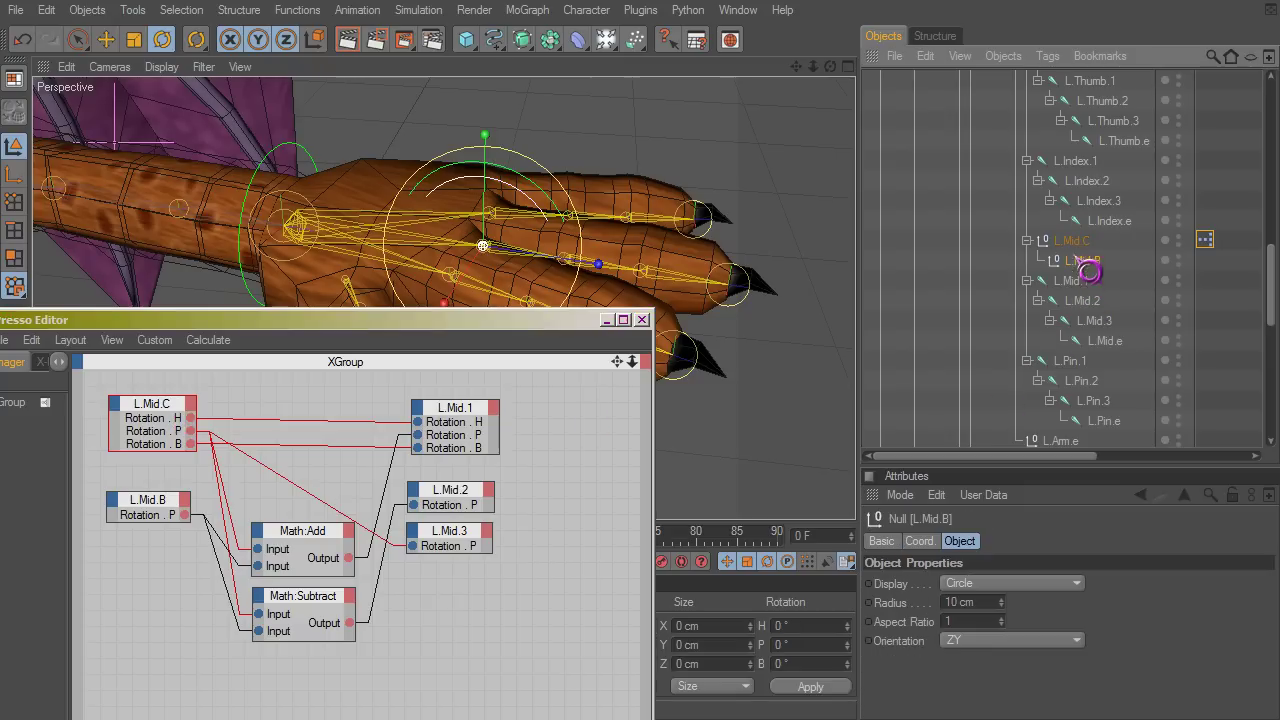
{"action": "left_click_drag", "start_coordinate": [500, 320], "coordinate": [447, 473]}
{"action": "left_click_drag", "start_coordinate": [679, 500], "coordinate": [375, 418], "text": "alt"}
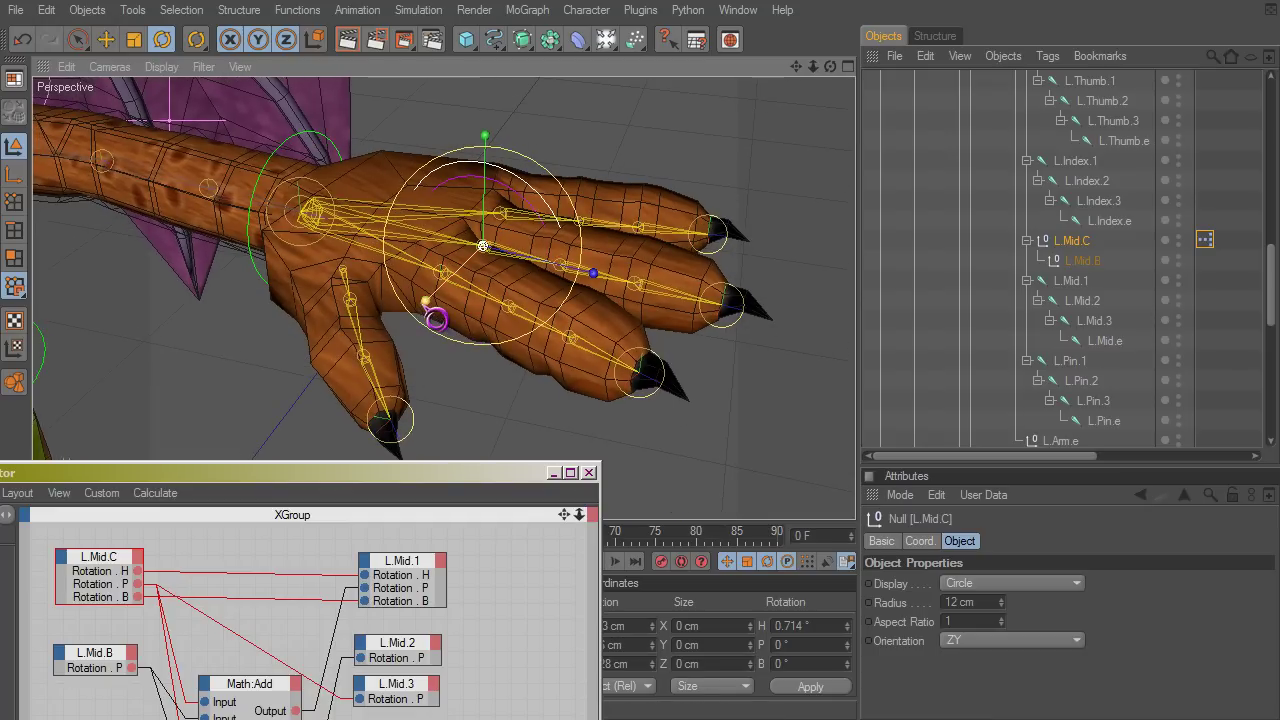
{"action": "left_click_drag", "start_coordinate": [432, 320], "coordinate": [673, 500]}
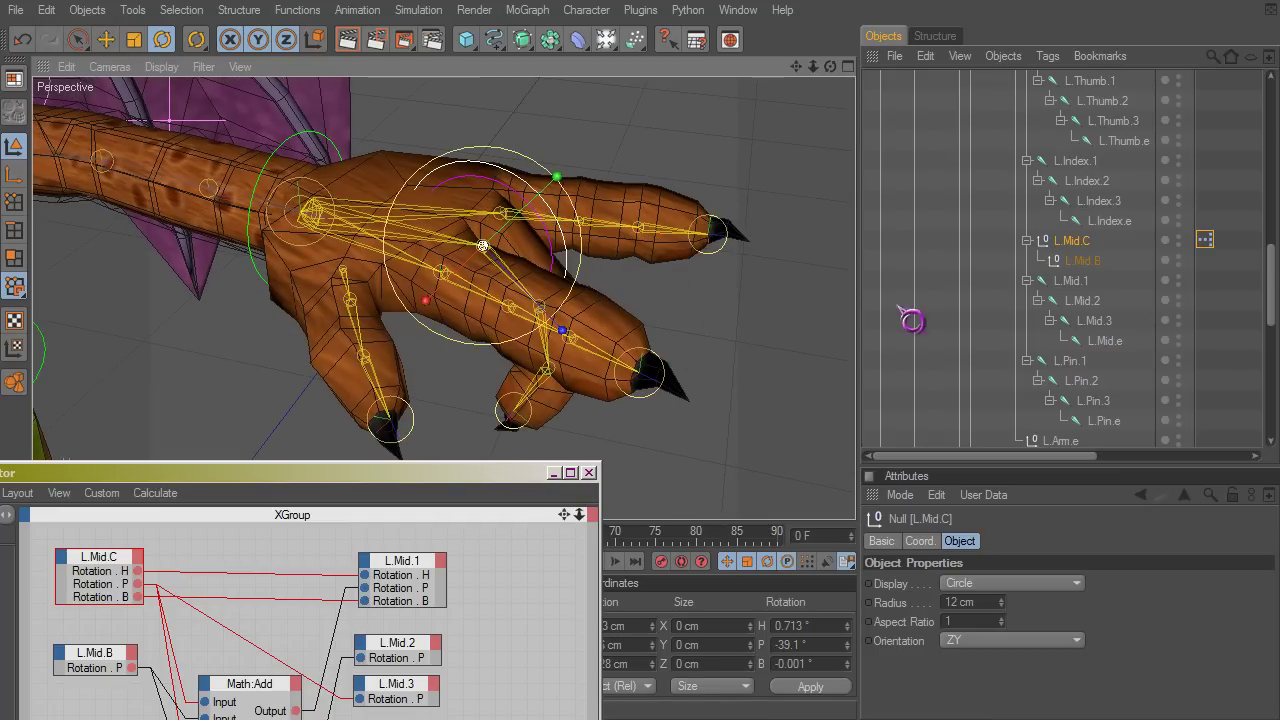
Rotate the L.Mid.B null to about -23° P to test the bend of the middle finger's joints.
{"action": "left_click_drag", "start_coordinate": [778, 248], "coordinate": [660, 486], "text": "alt"}
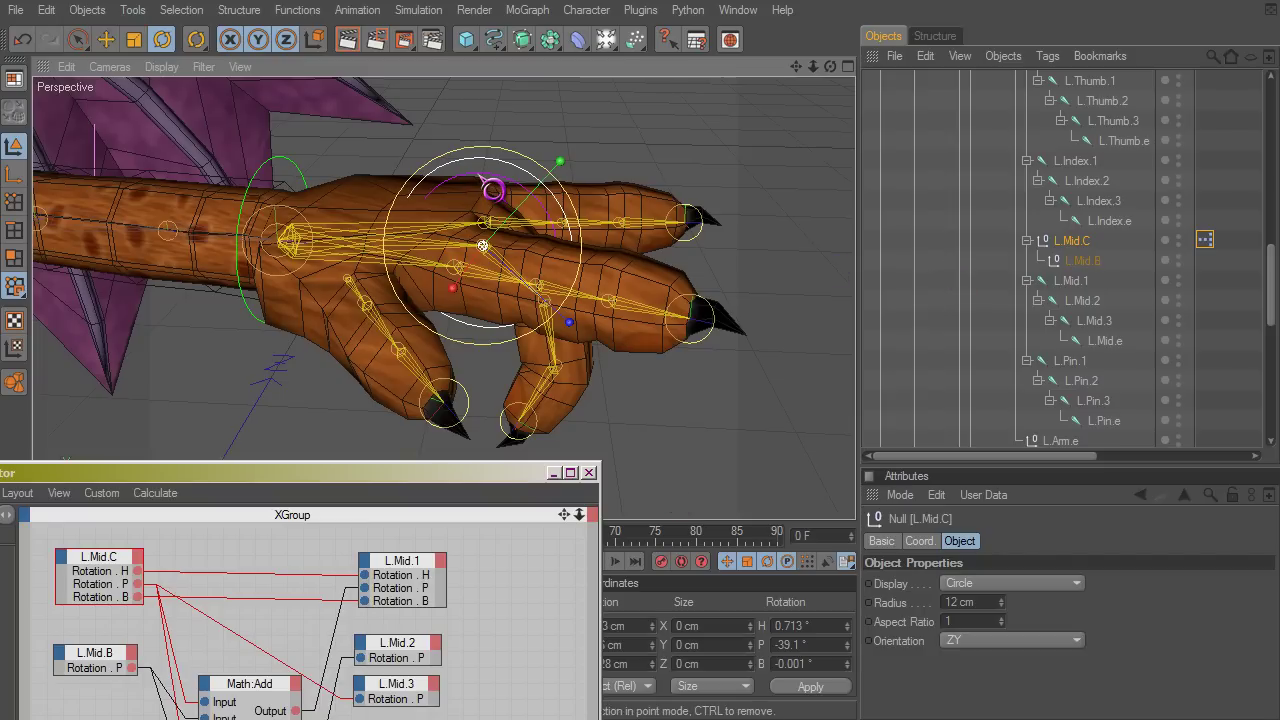
{"action": "left_click", "coordinate": [480, 178]}
{"action": "left_click_drag", "start_coordinate": [454, 287], "coordinate": [652, 504]}
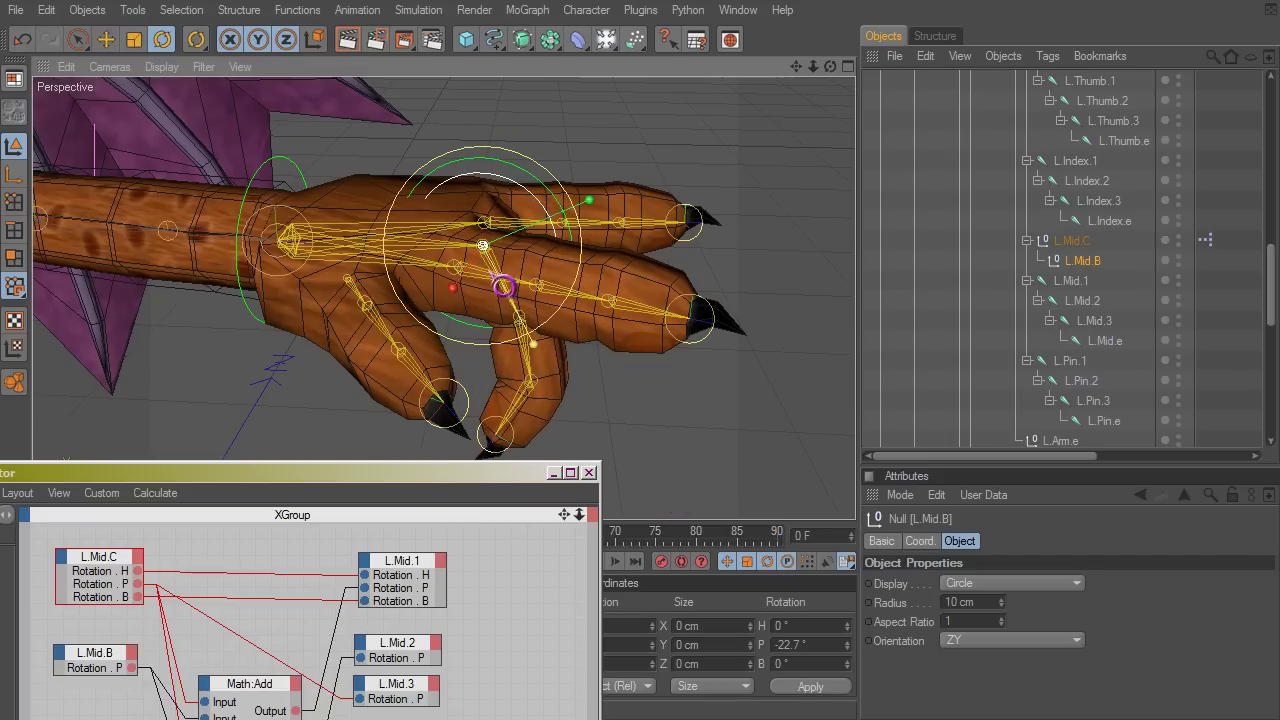
{"action": "mouse_move", "coordinate": [668, 500]}
{"action": "left_mouse_down"}
{"action": "mouse_move", "coordinate": [646, 500]}
{"action": "mouse_move", "coordinate": [688, 495]}
{"action": "mouse_move", "coordinate": [664, 498]}
{"action": "left_mouse_up"}
{"action": "left_click", "coordinate": [438, 311]}
Undo the test rotations of the L.Mid.B and L.Mid.C nulls.
{"action": "key", "text": "ctrl+z"}
{"action": "key", "text": "ctrl+z"}
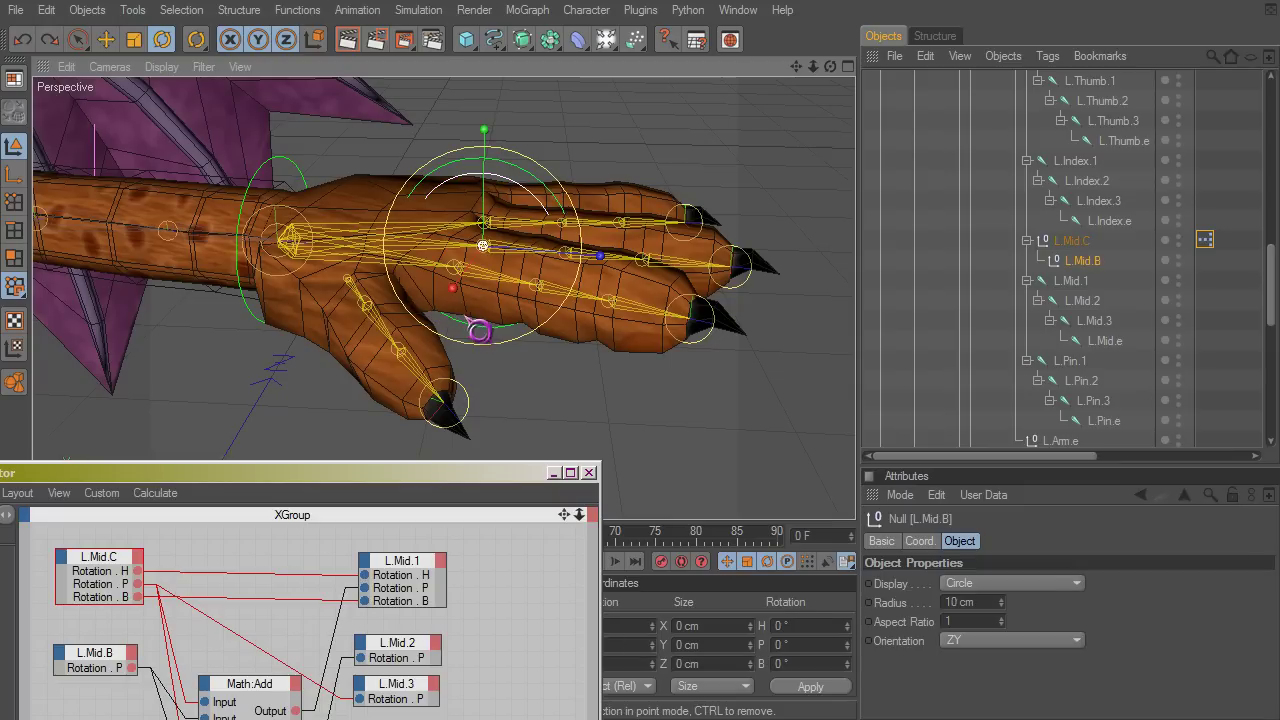
{"action": "left_click_drag", "start_coordinate": [660, 487], "coordinate": [661, 485], "text": "alt"}
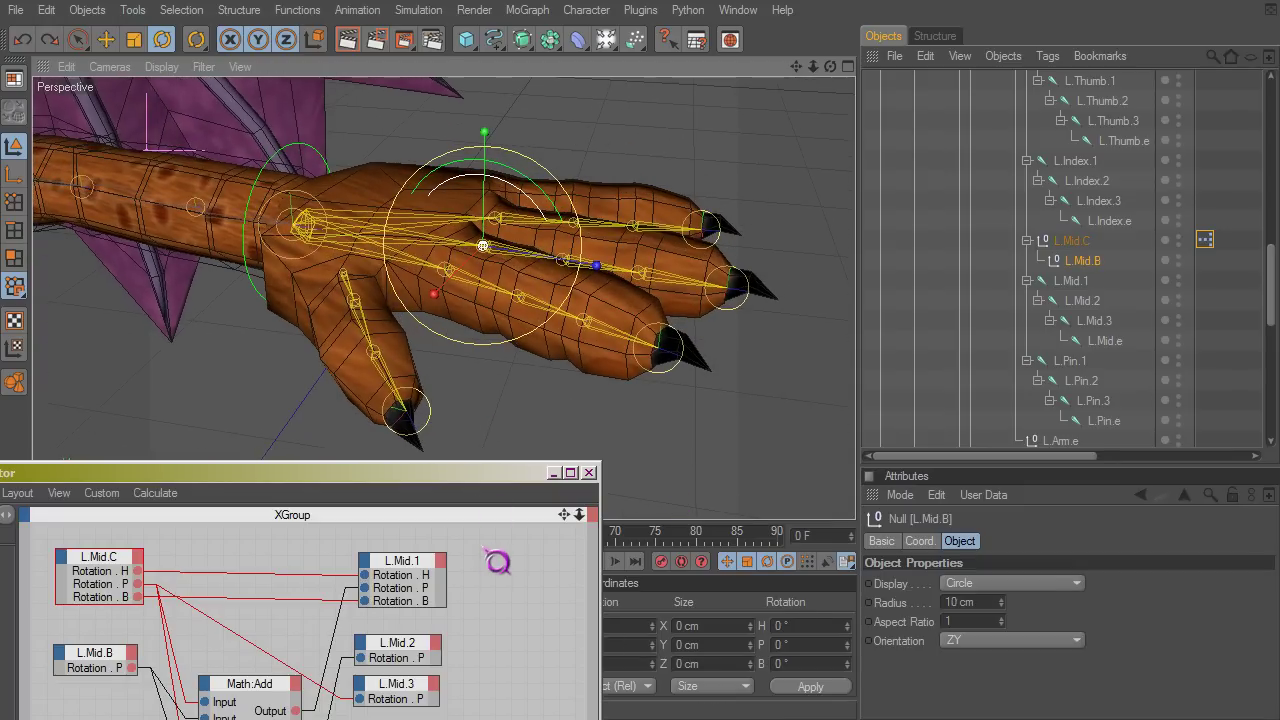
Move the XPresso window back into fuller view clear of the hand, and deselect all nodes and objects.
{"action": "left_click", "coordinate": [484, 548]}
{"action": "left_click_drag", "start_coordinate": [437, 488], "coordinate": [517, 503]}
{"action": "left_click_drag", "start_coordinate": [560, 397], "coordinate": [661, 487], "text": "alt"}
{"action": "left_click", "coordinate": [1220, 265]}
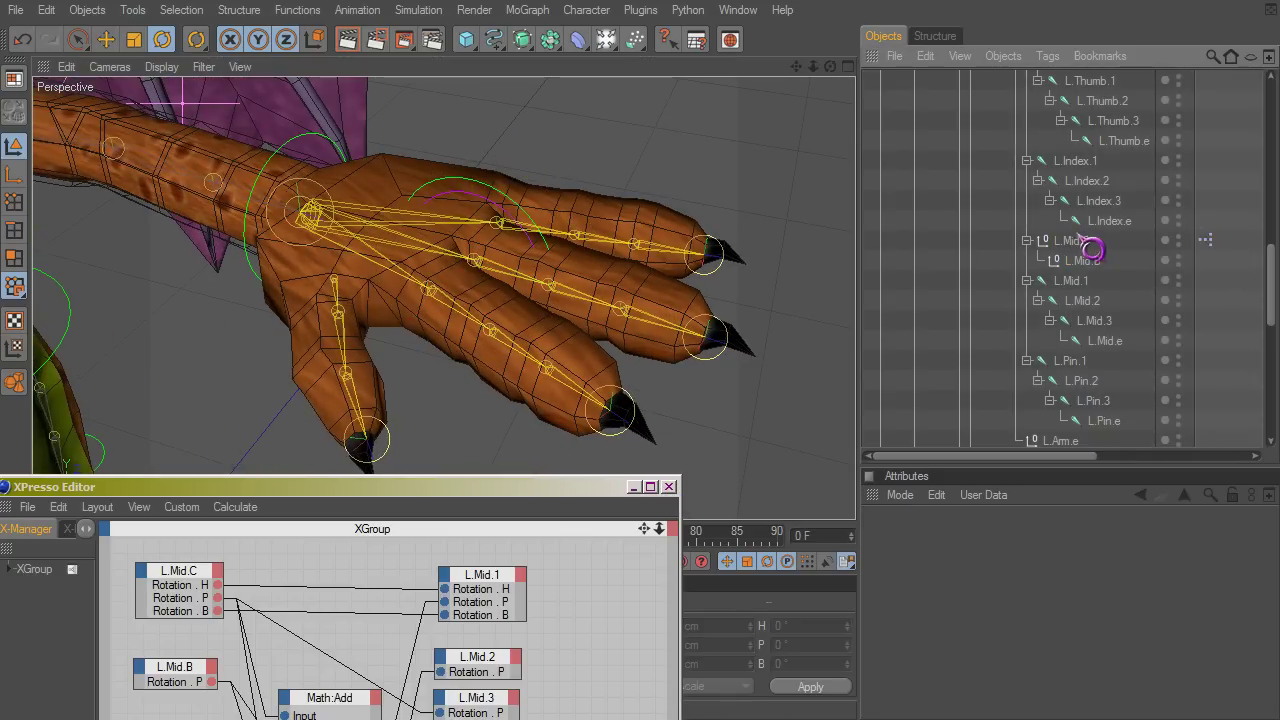
{"action": "left_click_drag", "start_coordinate": [412, 374], "coordinate": [492, 298], "text": "alt"}
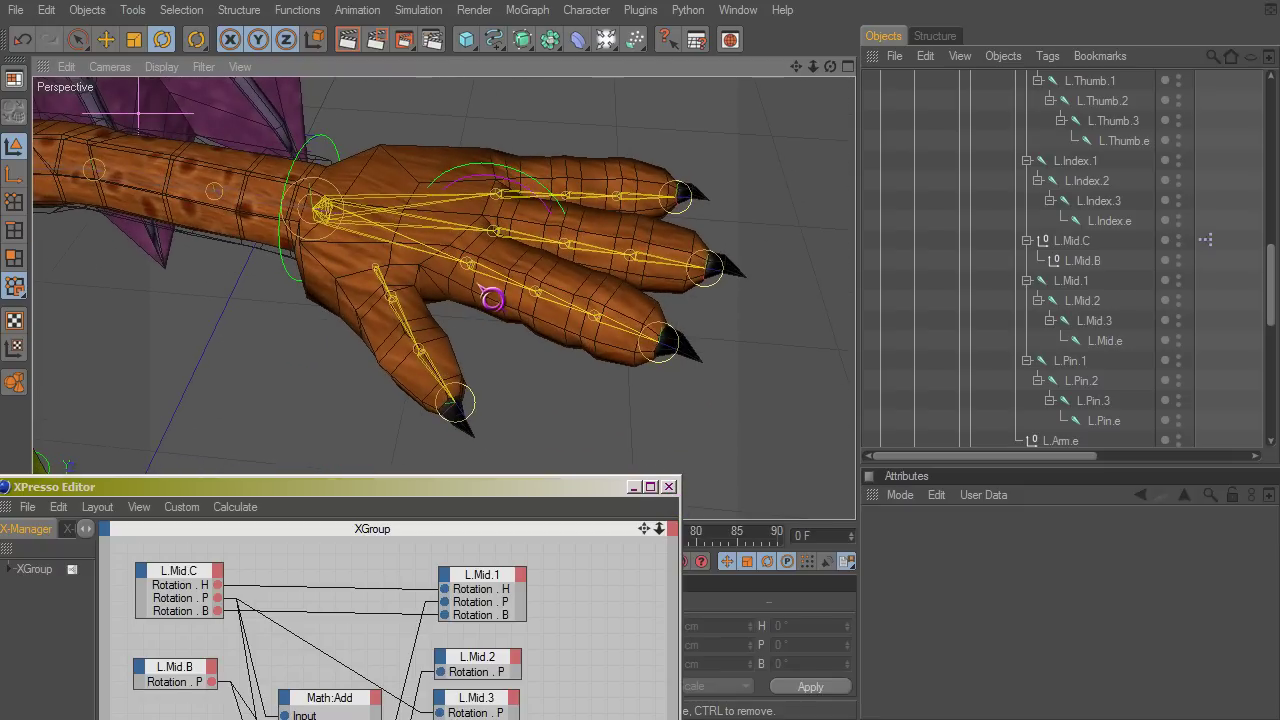